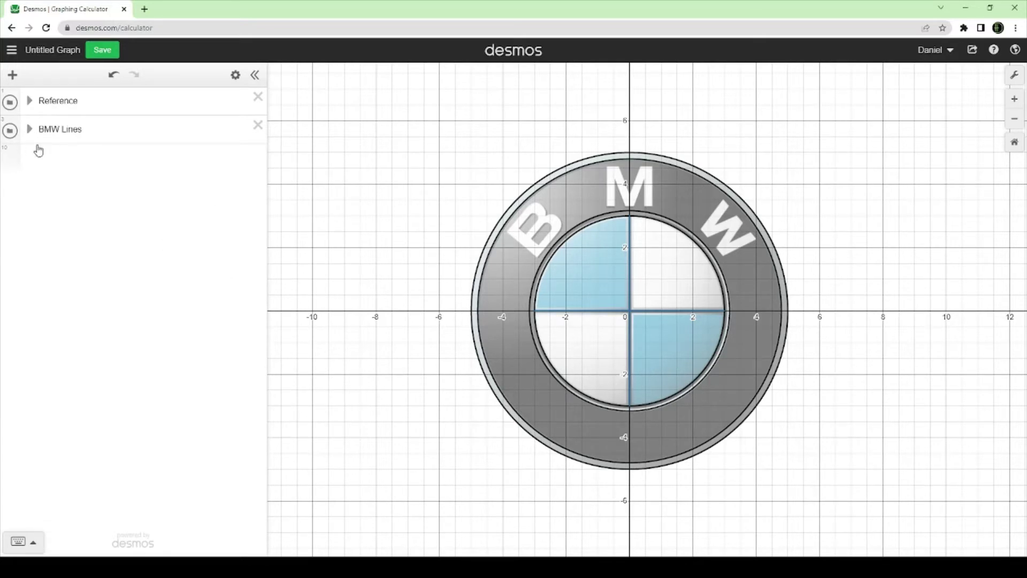
# Create a new folder named "BMW Colors" in the expression list
pyautogui.click(13, 78)
pyautogui.click(33, 172)
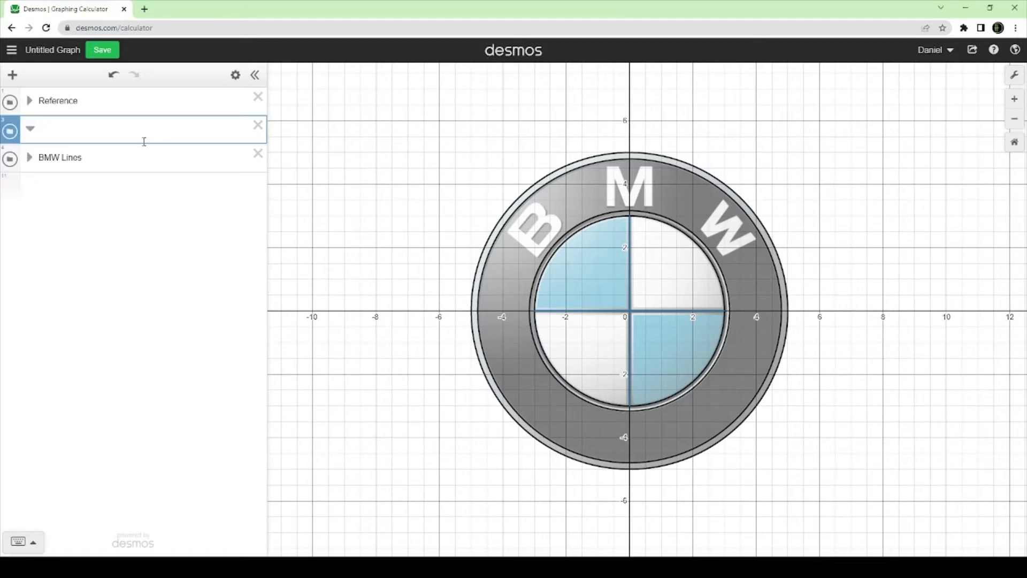
pyautogui.write('BMW Colors')
pyautogui.press('Return')
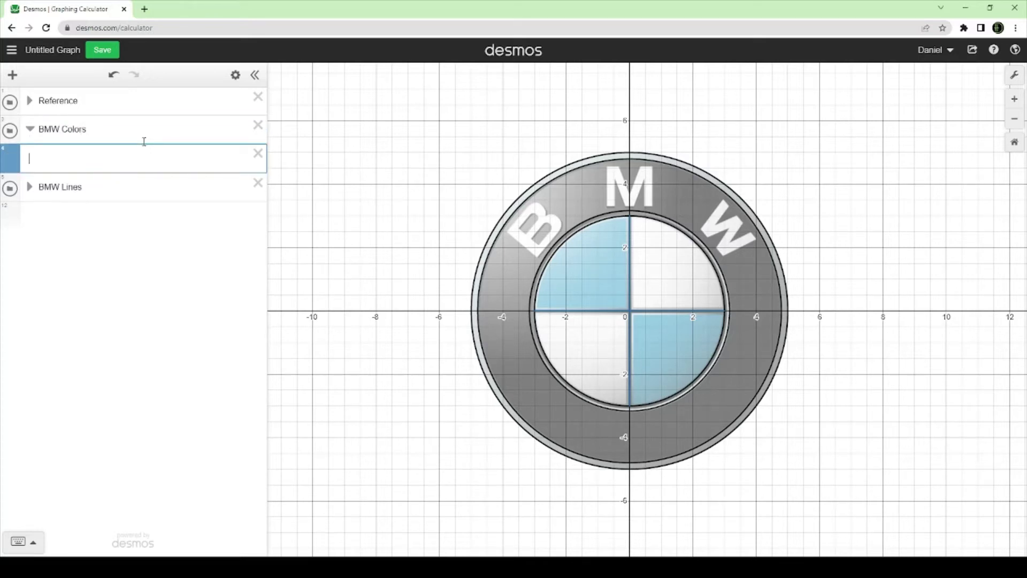
# Move the BMW Colors folder below BMW Lines, delete the leftover empty expression, and add a blank expression inside BMW Colors
pyautogui.moveTo(115, 130); pyautogui.dragTo(91, 193)
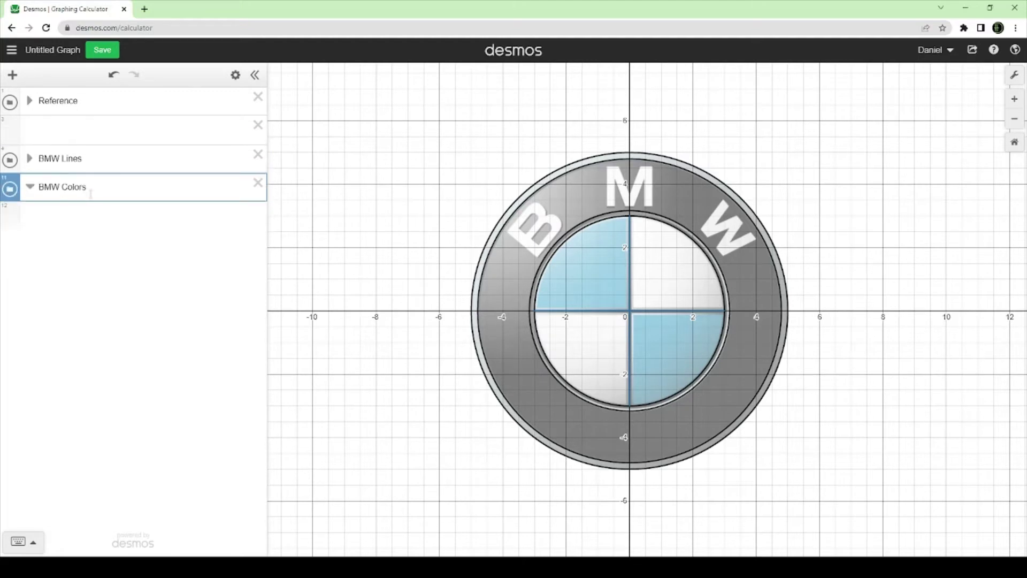
pyautogui.click(258, 128)
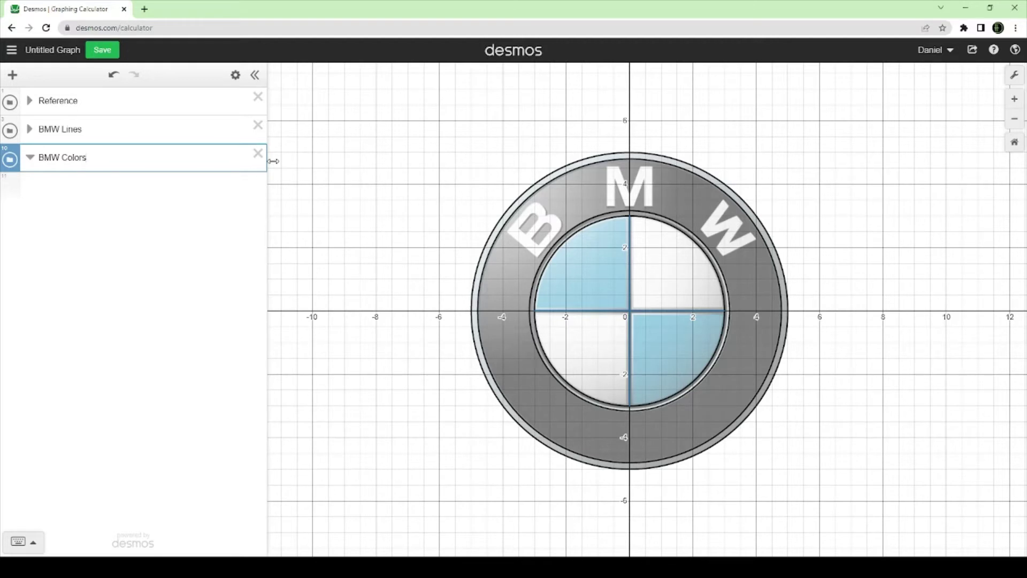
pyautogui.press('Return')
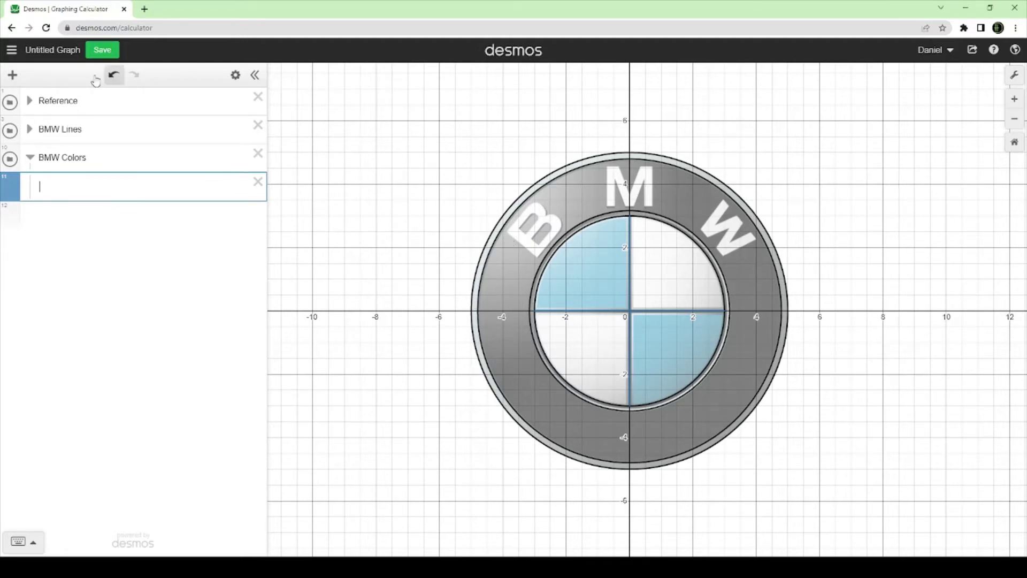
# Hide the Reference folder's image from the graph and expand the BMW Lines folder to show its equations
pyautogui.click(9, 102)
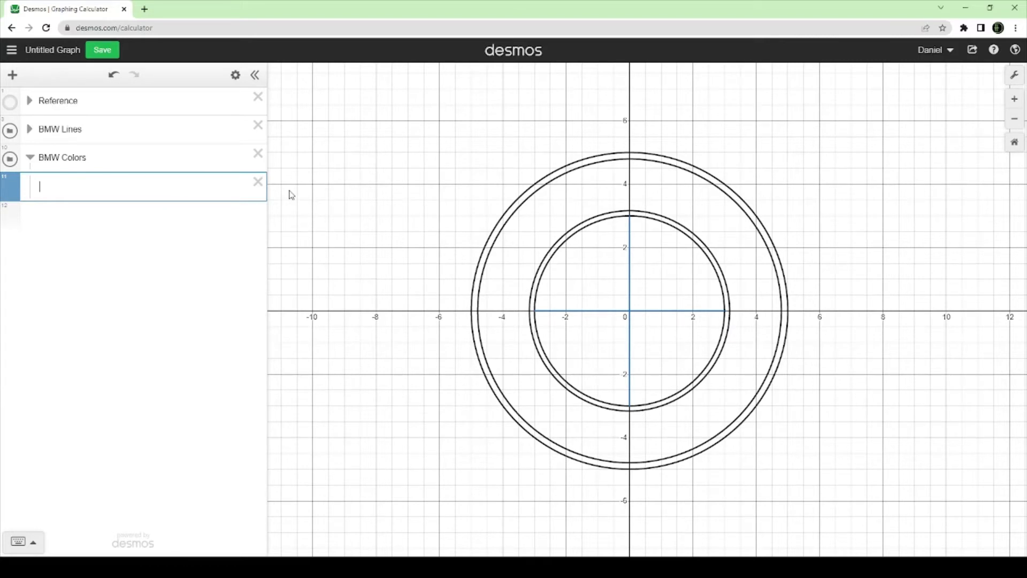
pyautogui.write('s')
pyautogui.press('BackSpace')
pyautogui.click(29, 129)
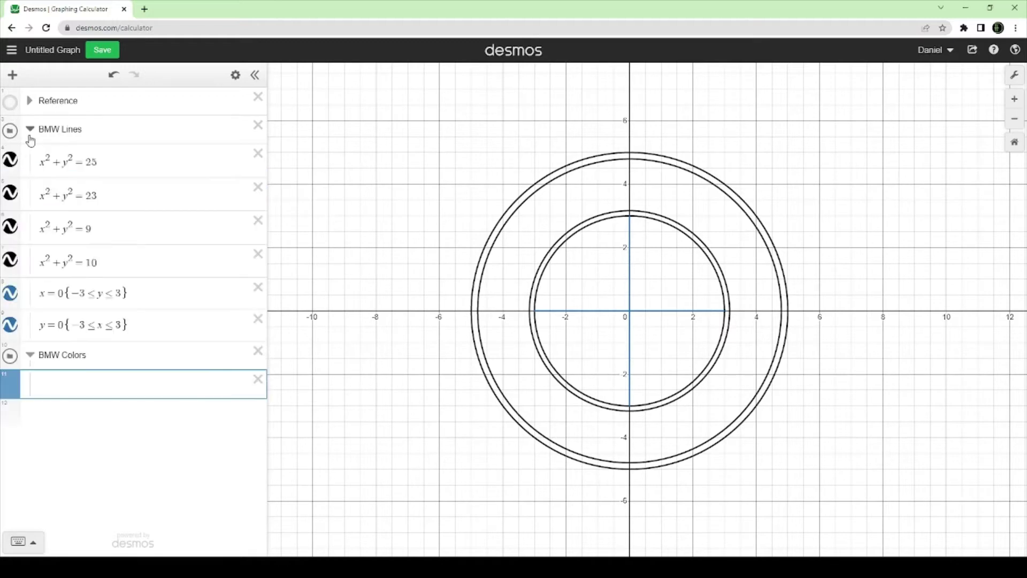
# Enter y = √(25 − x²) in the BMW Colors folder for the upper half of the outermost circle
pyautogui.click(495, 236)
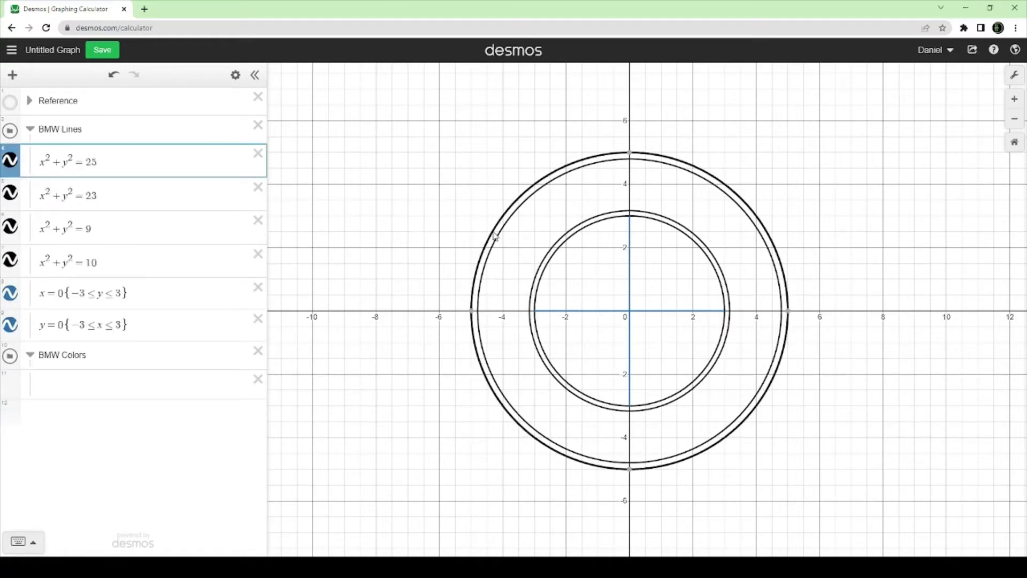
pyautogui.click(89, 384)
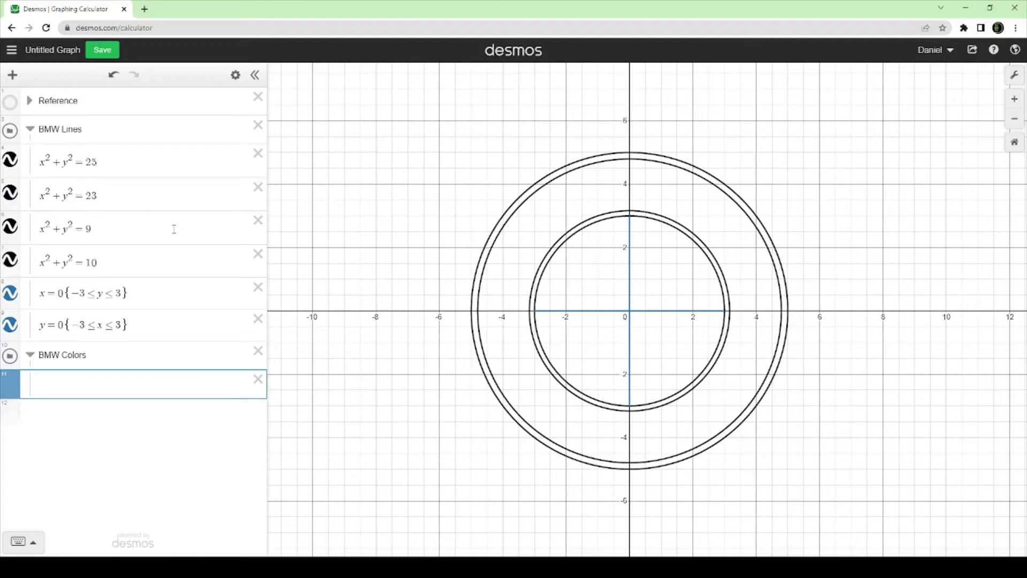
pyautogui.write('y=x')
pyautogui.press('BackSpace')
pyautogui.write('sqrt')
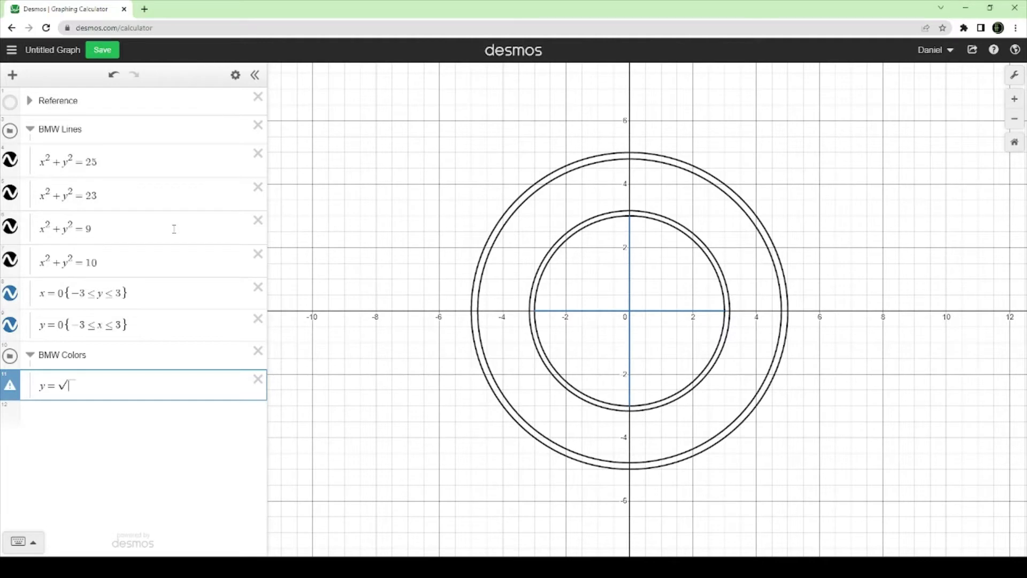
pyautogui.write('25-x')
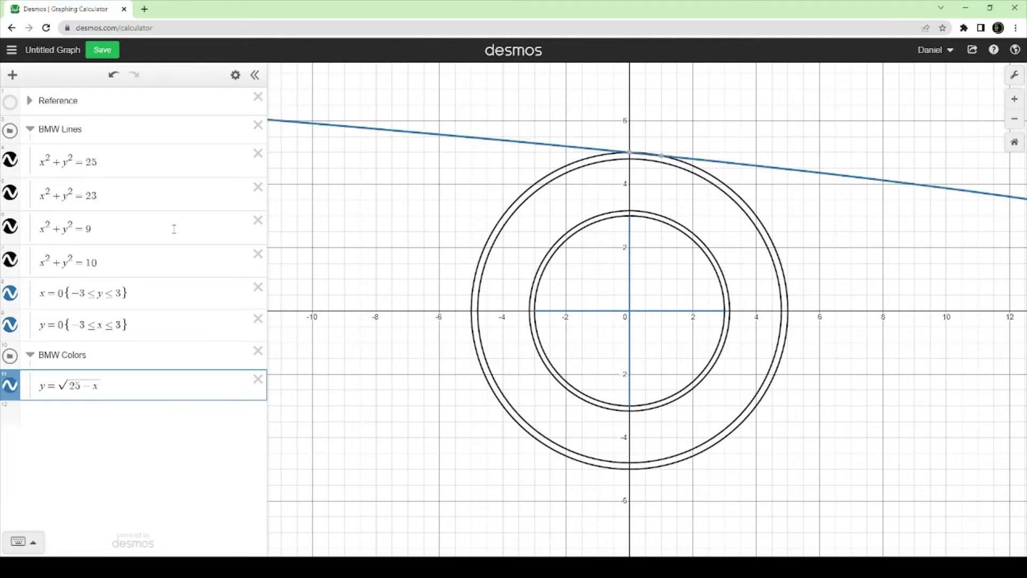
pyautogui.write('^2')
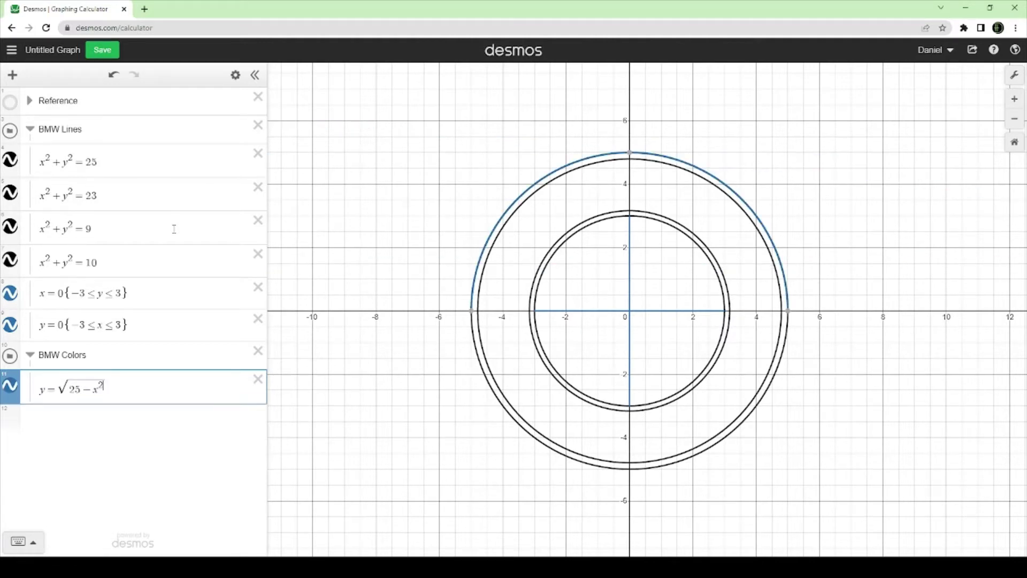
# Add y = √(23 − x²) as a second BMW Colors expression for the upper half of the next circle inward
pyautogui.click(497, 239)
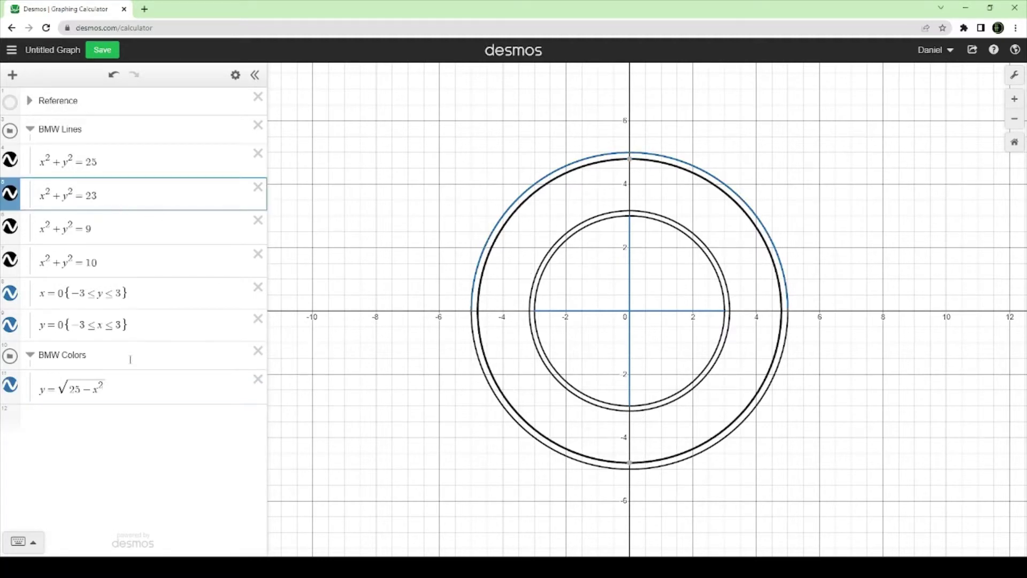
pyautogui.click(139, 399)
pyautogui.press('Return')
pyautogui.write('y')
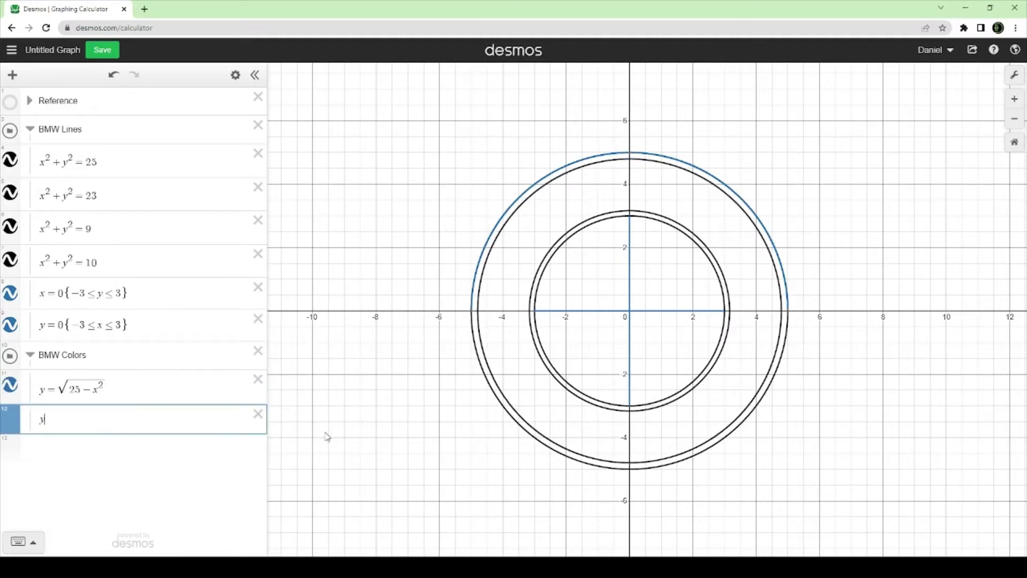
pyautogui.press('BackSpace')
pyautogui.write('y=')
pyautogui.write('x')
pyautogui.press('BackSpace')
pyautogui.write('sqrt')
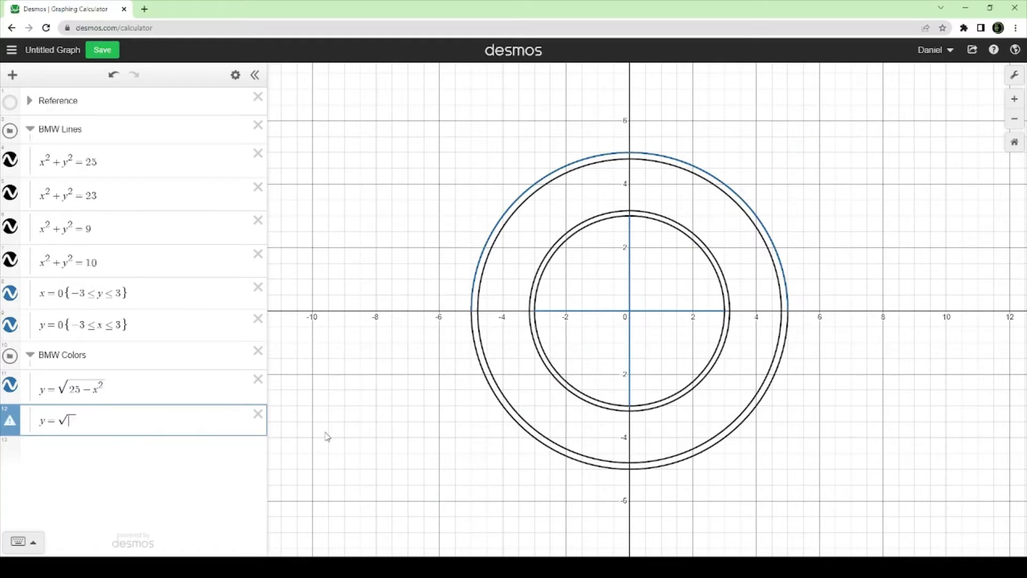
pyautogui.write('23')
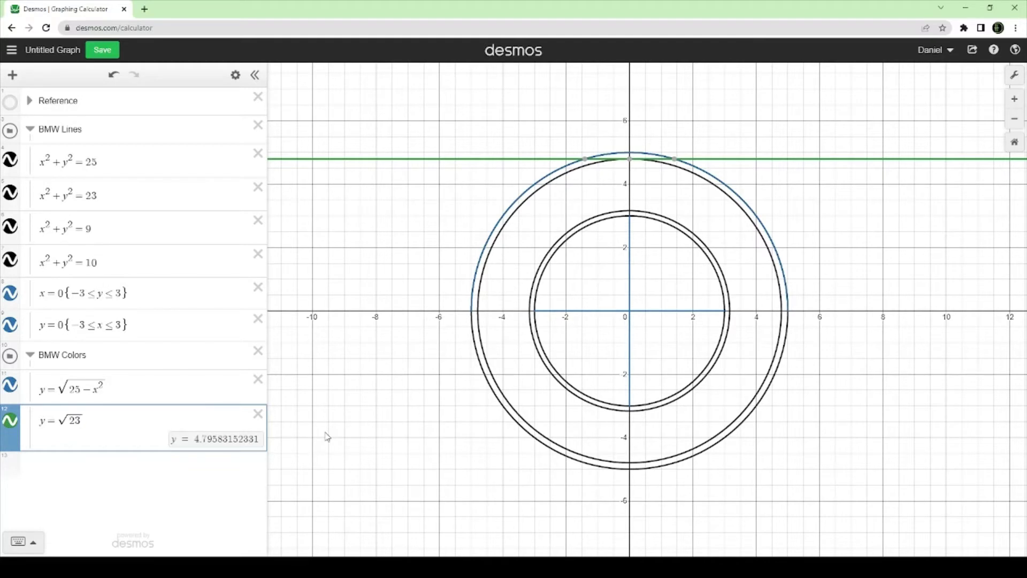
pyautogui.write('-x')
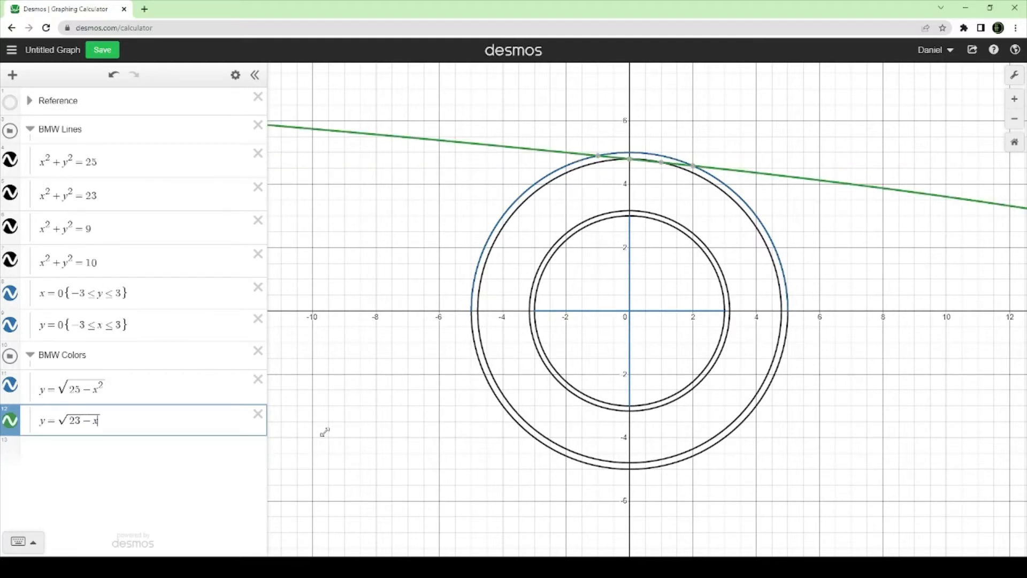
pyautogui.write('^2')
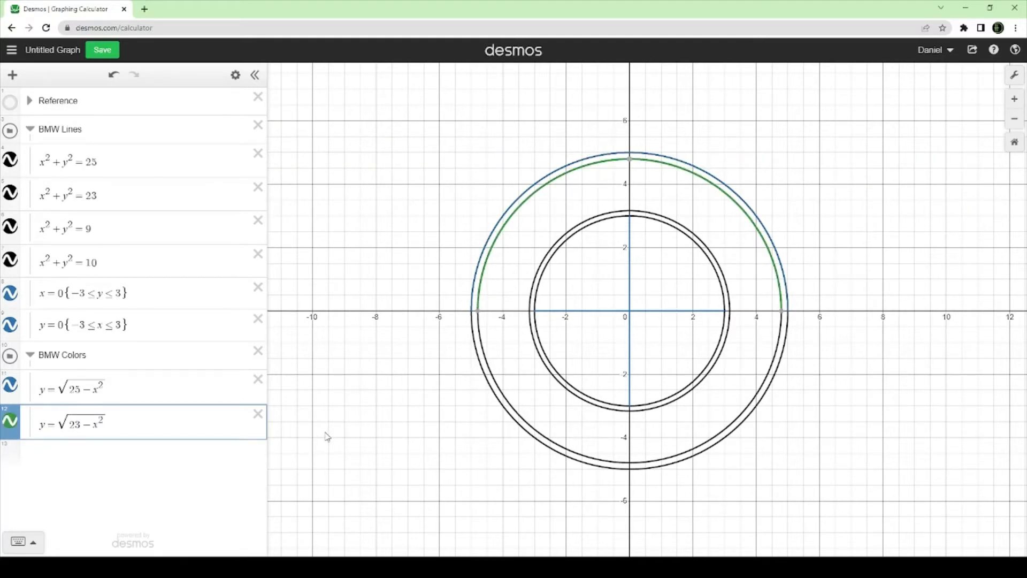
# Remove "y =" from both BMW Colors expressions, leaving √(25 − x²) and √(23 − x²)
pyautogui.moveTo(116, 421); pyautogui.dragTo(52, 422)
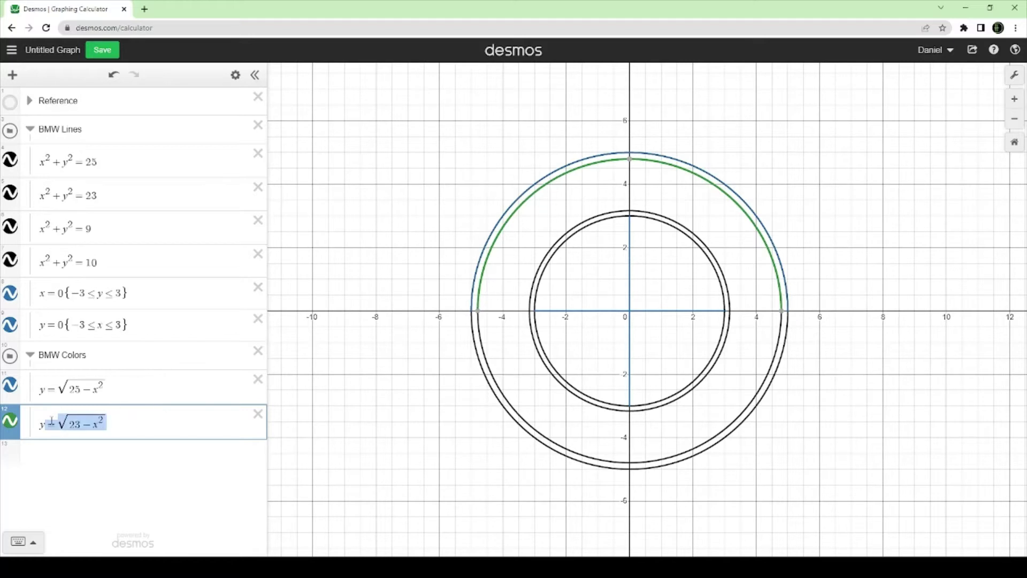
pyautogui.moveTo(142, 424); pyautogui.dragTo(81, 428)
pyautogui.click(54, 384)
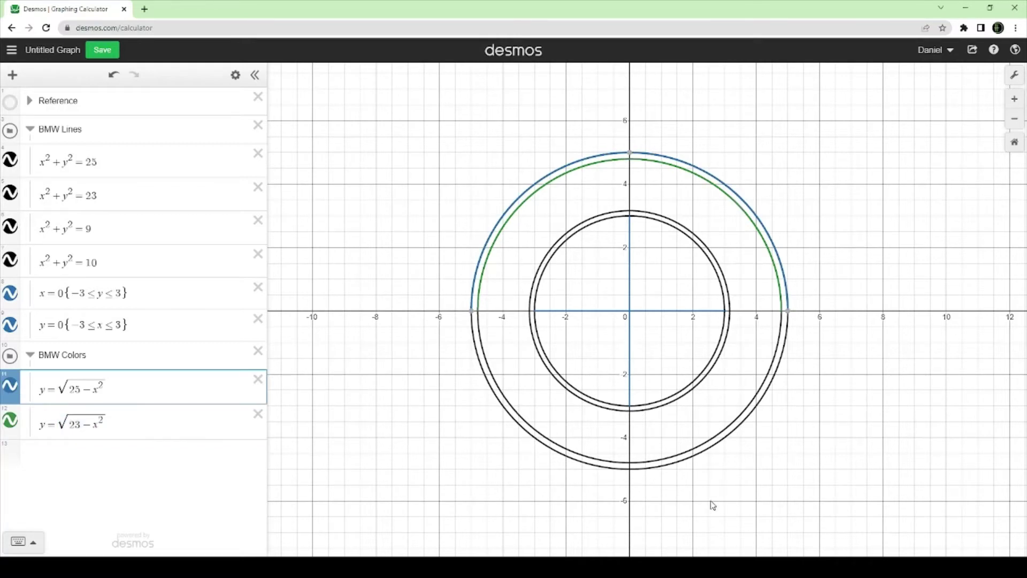
pyautogui.press('BackSpace')
pyautogui.press('BackSpace')
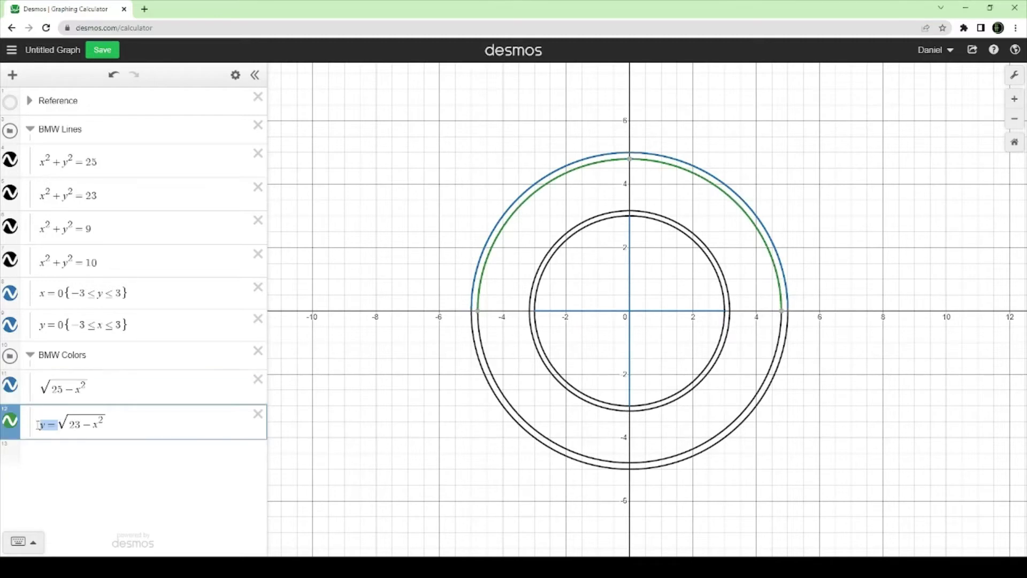
pyautogui.moveTo(58, 427); pyautogui.dragTo(24, 432)
pyautogui.press('BackSpace')
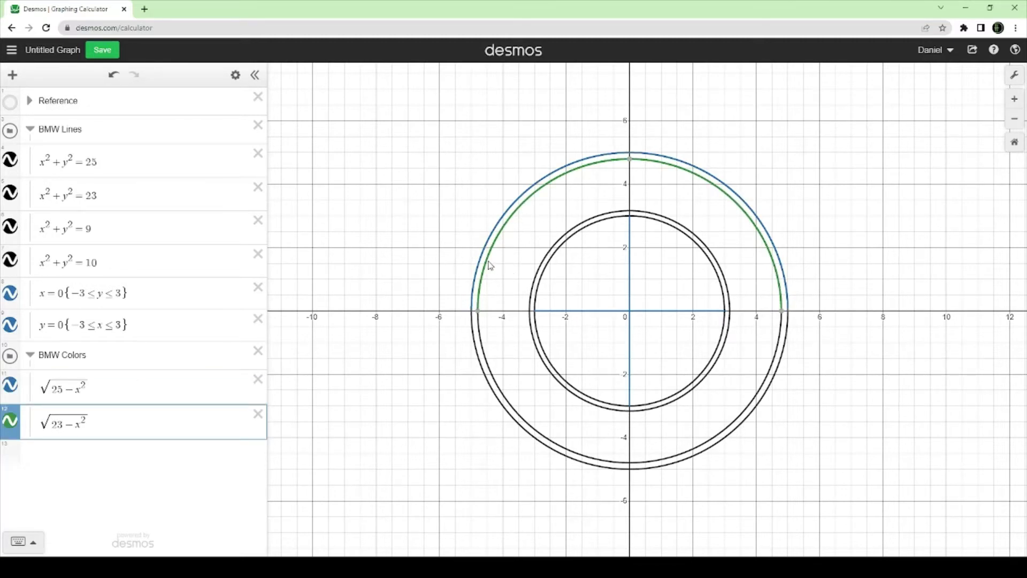
# Extend the first expression to √(25 − x²) ≥ y ≥ √(23 − x²), copying the lower bound from the second expression
pyautogui.click(114, 389)
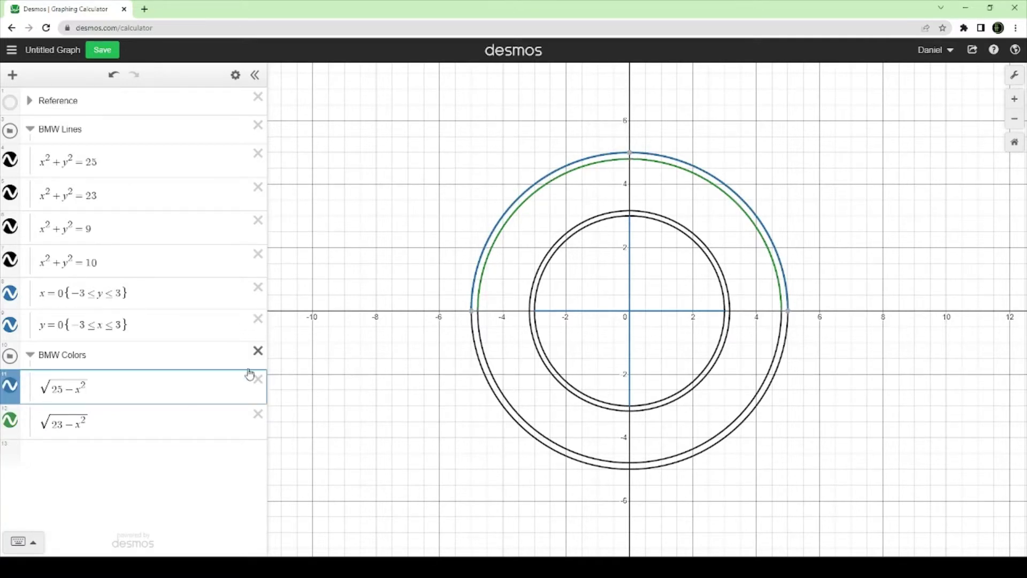
pyautogui.write('>=y')
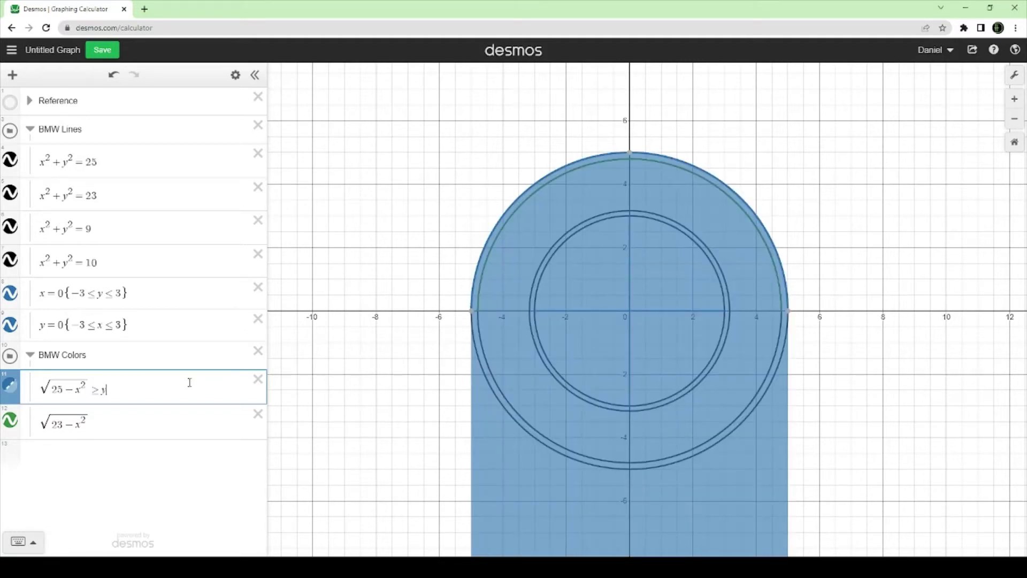
pyautogui.write('>=')
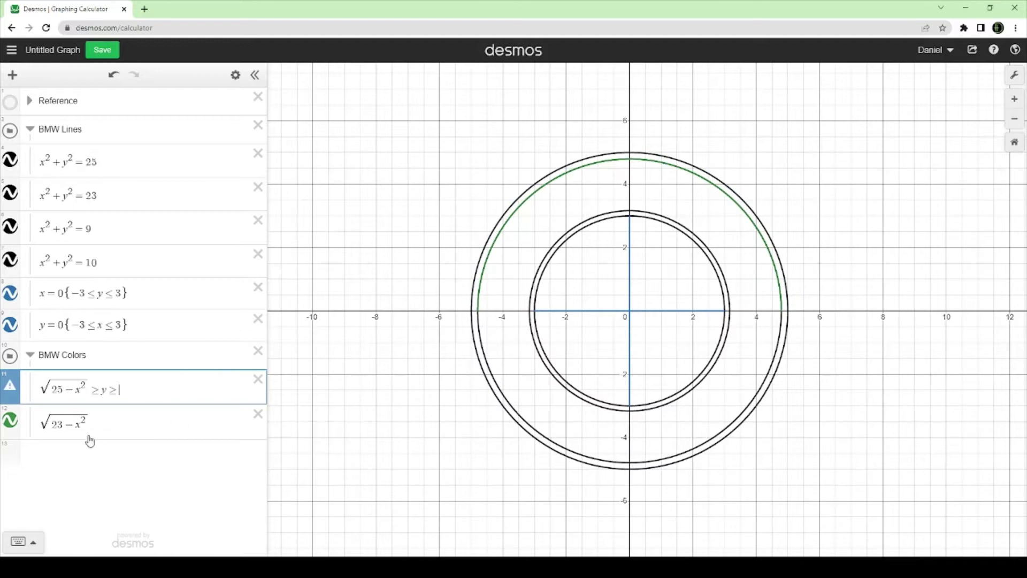
pyautogui.moveTo(89, 436)
pyautogui.mouseDown()
pyautogui.moveTo(21, 415)
pyautogui.moveTo(83, 390)
pyautogui.moveTo(54, 427)
pyautogui.mouseUp()
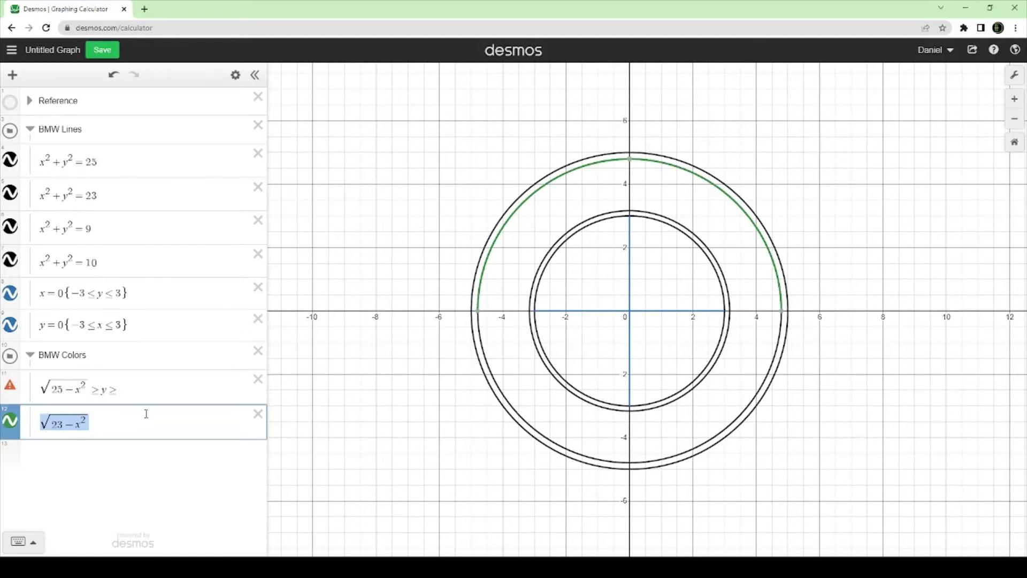
pyautogui.hotkey('ctrl', 'c')
pyautogui.click(155, 394)
pyautogui.hotkey('ctrl', 'v')
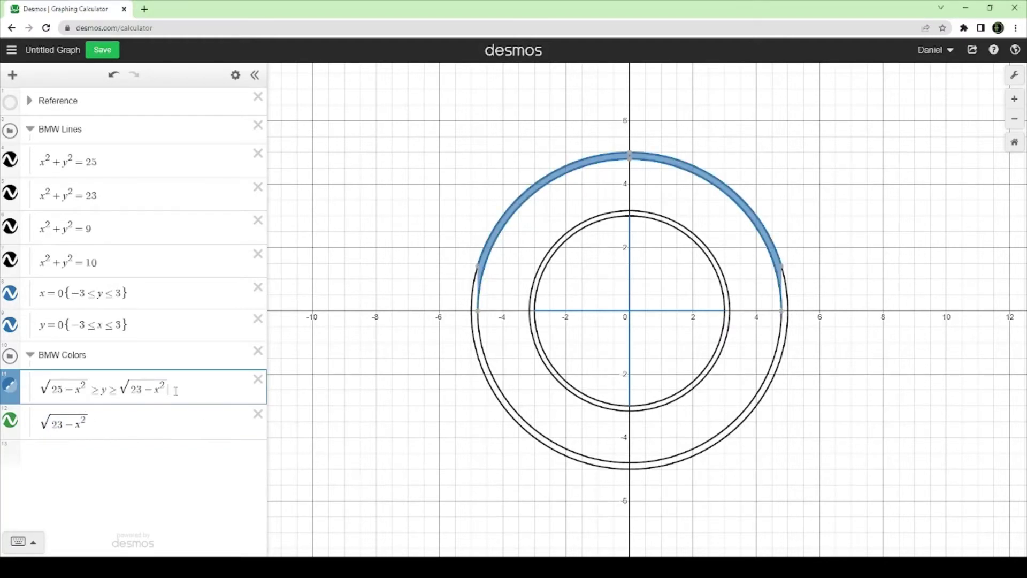
# Rewrite the inequality as √(23 − x²) ≤ y ≤ √(25 − x²) and delete the separate √(23 − x²) expression
pyautogui.moveTo(175, 391); pyautogui.dragTo(128, 394)
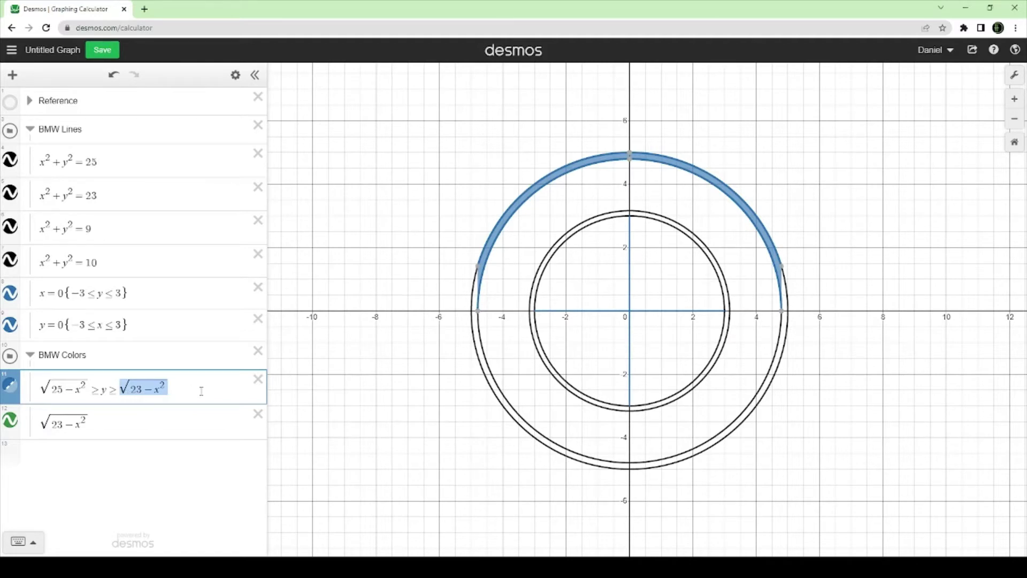
pyautogui.press('BackSpace')
pyautogui.press('BackSpace')
pyautogui.press('BackSpace')
pyautogui.press('BackSpace')
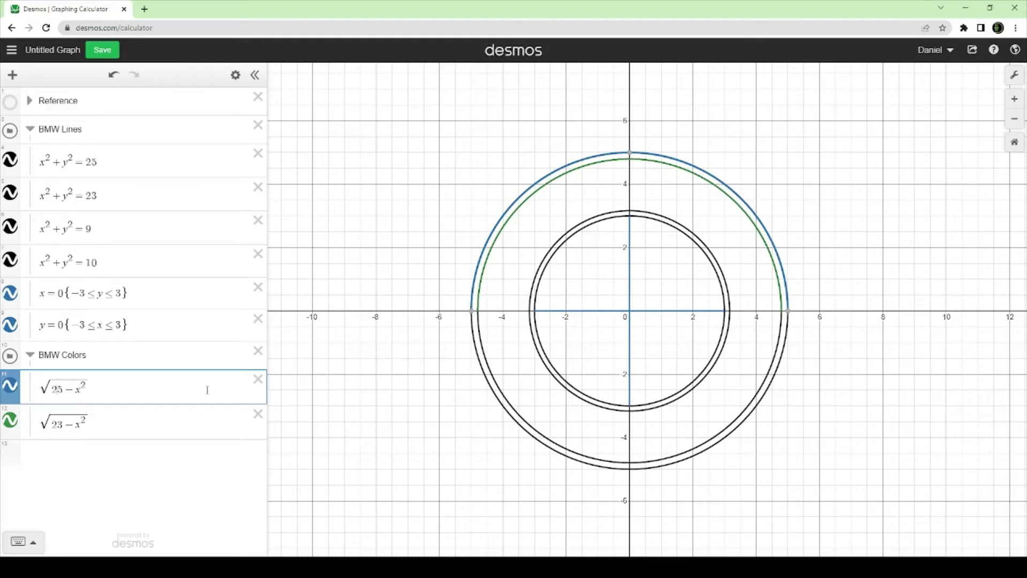
pyautogui.hotkey('ctrl', 'v')
pyautogui.write('<=y<')
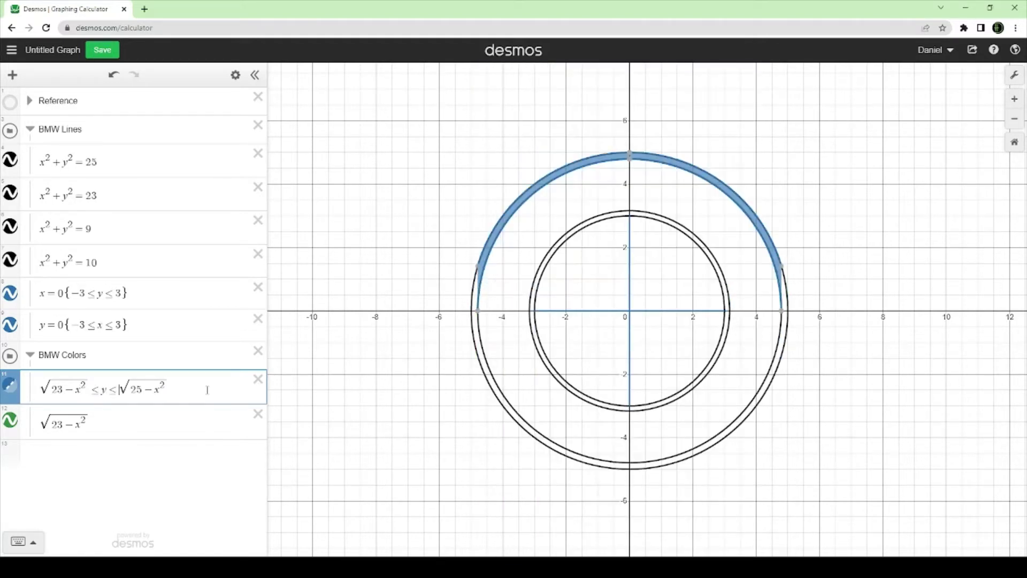
pyautogui.click(258, 414)
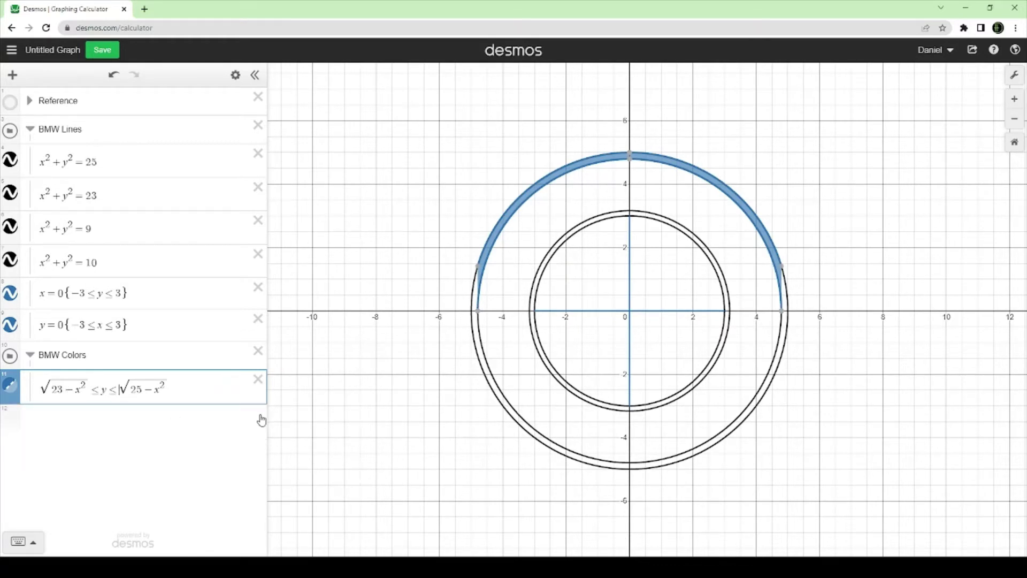
# Duplicate the inequality √(23 − x²) ≤ y ≤ √(25 − x²) in the BMW Colors folder
pyautogui.click(236, 75)
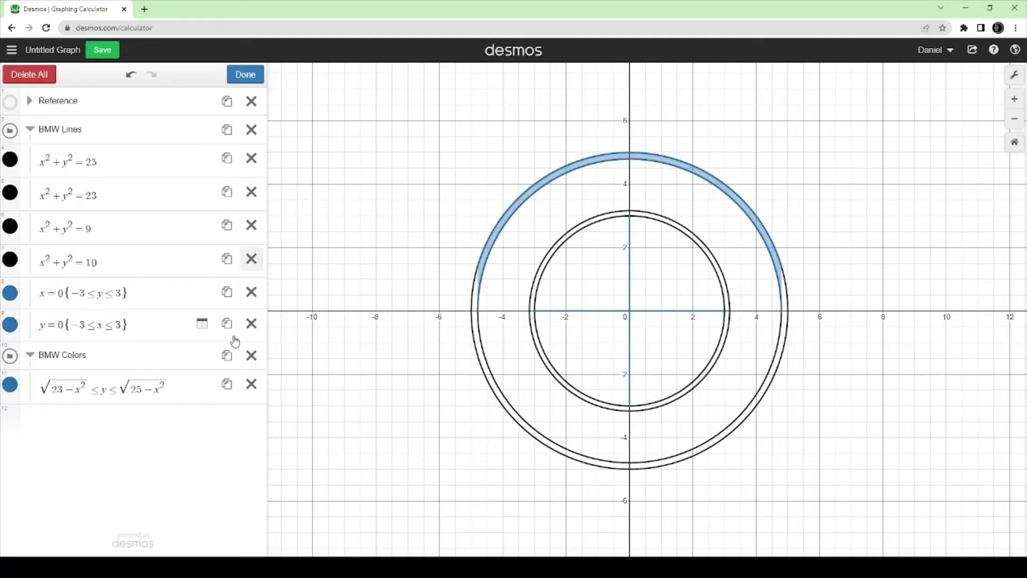
pyautogui.click(227, 385)
pyautogui.click(246, 75)
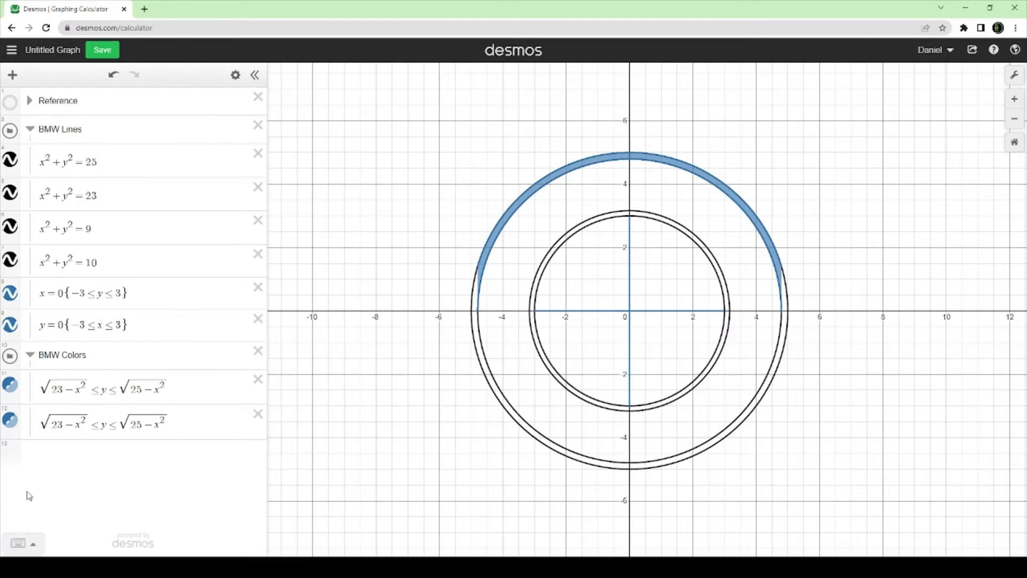
# Negate both square-root bounds in the duplicated inequality, making it −√(23 − x²) ≤ y ≤ −√(25 − x²)
pyautogui.click(40, 424)
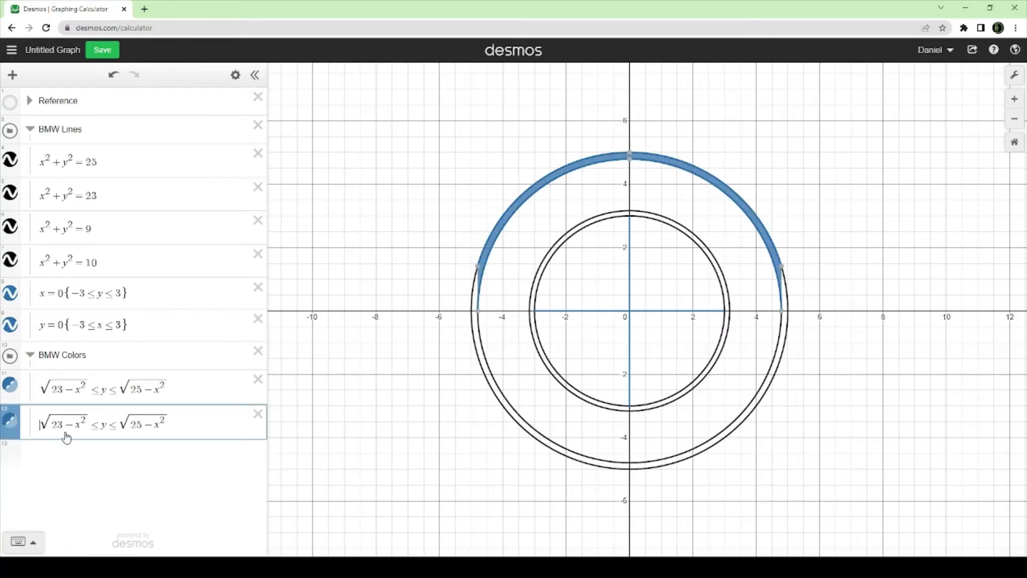
pyautogui.write('0')
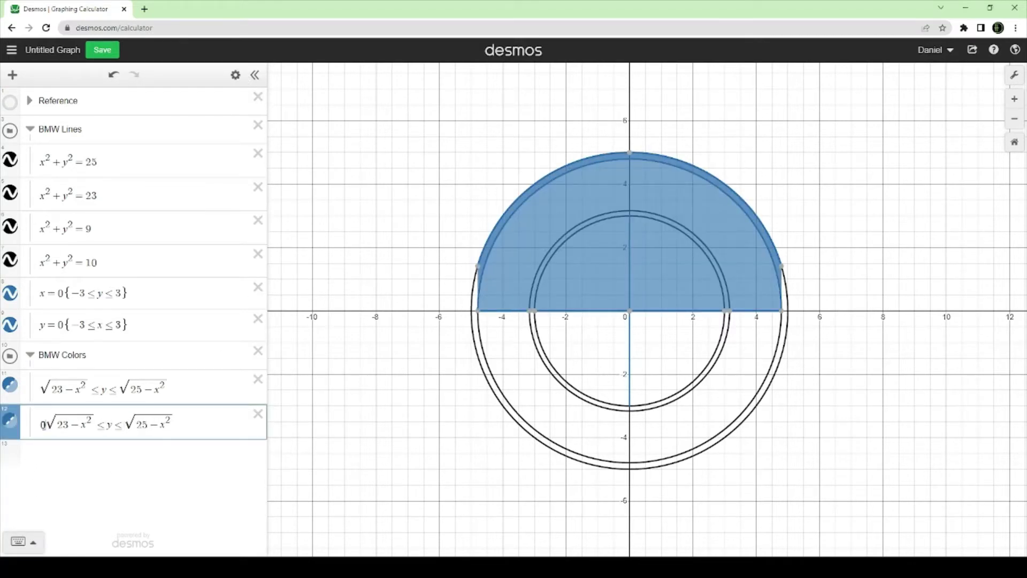
pyautogui.press('BackSpace')
pyautogui.write('-')
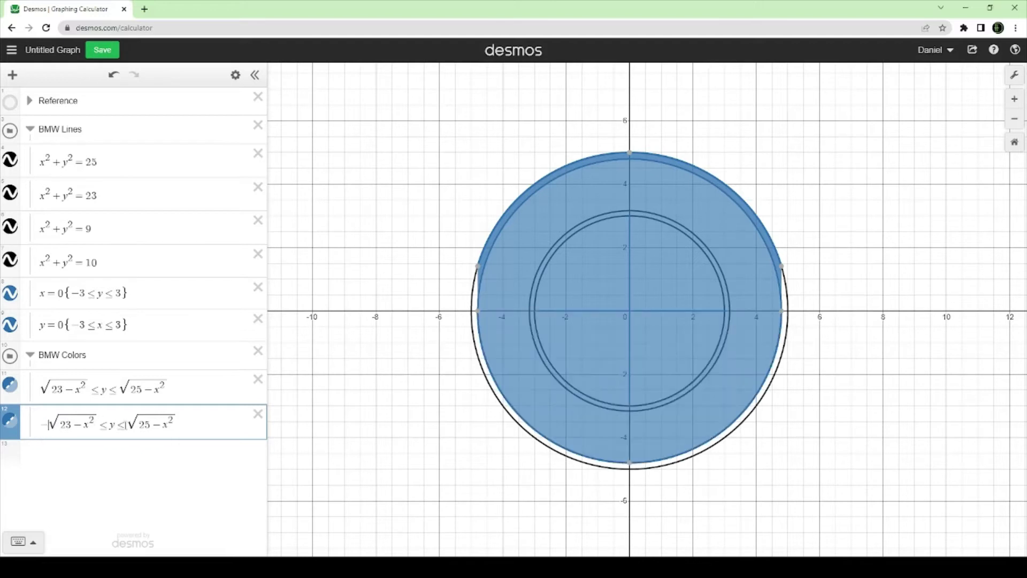
pyautogui.click(124, 424)
pyautogui.write('-')
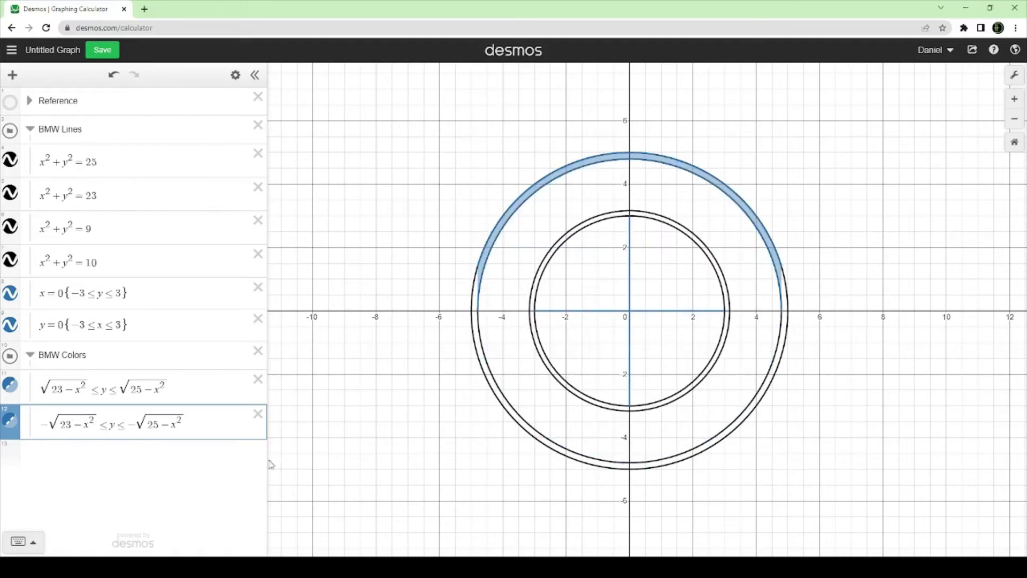
# Reverse both comparison signs in the negated inequality so it reads −√(23 − x²) ≥ y ≥ −√(25 − x²)
pyautogui.doubleClick(105, 425)
pyautogui.write('>=')
pyautogui.doubleClick(121, 425)
pyautogui.write('>=')
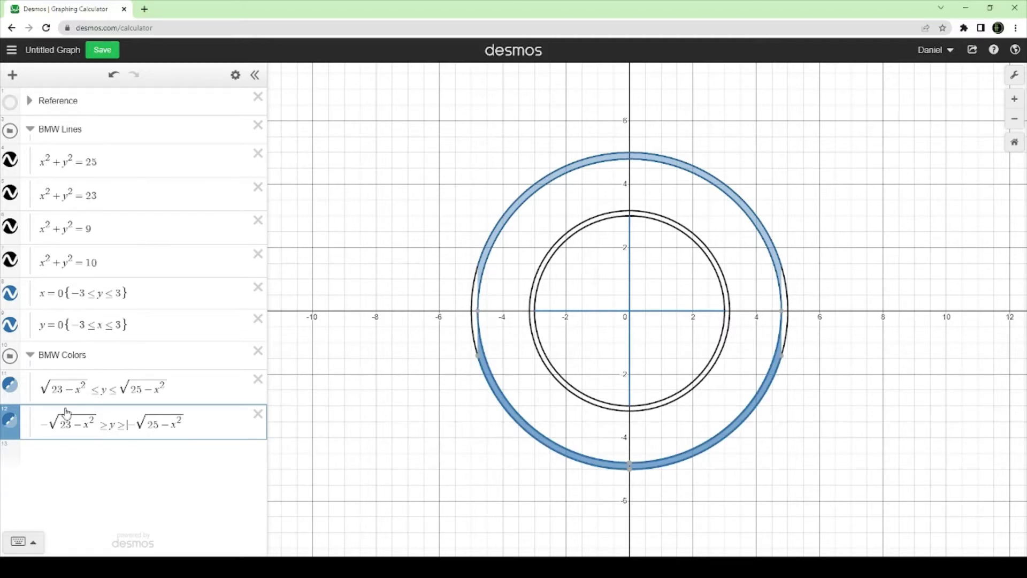
pyautogui.moveTo(48, 426); pyautogui.dragTo(43, 425)
pyautogui.click(42, 388)
pyautogui.moveTo(42, 424); pyautogui.dragTo(51, 425)
pyautogui.click(476, 294)
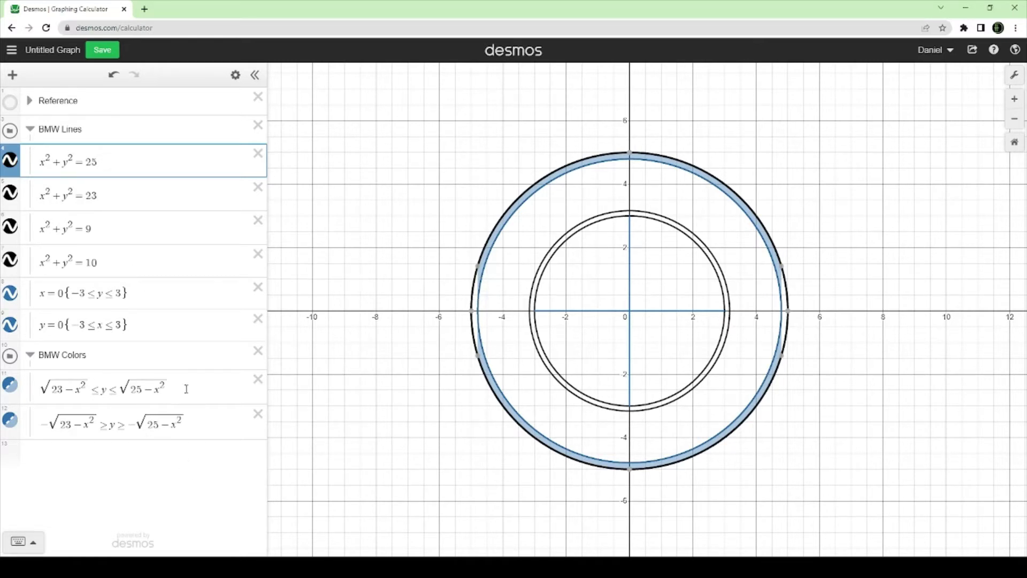
# Add the inequality −√(25 − x²) ≤ y ≤ √(25 − x²) to BMW Colors, reusing the −√(25 − x²) term from the expression above
pyautogui.moveTo(187, 433); pyautogui.dragTo(127, 447)
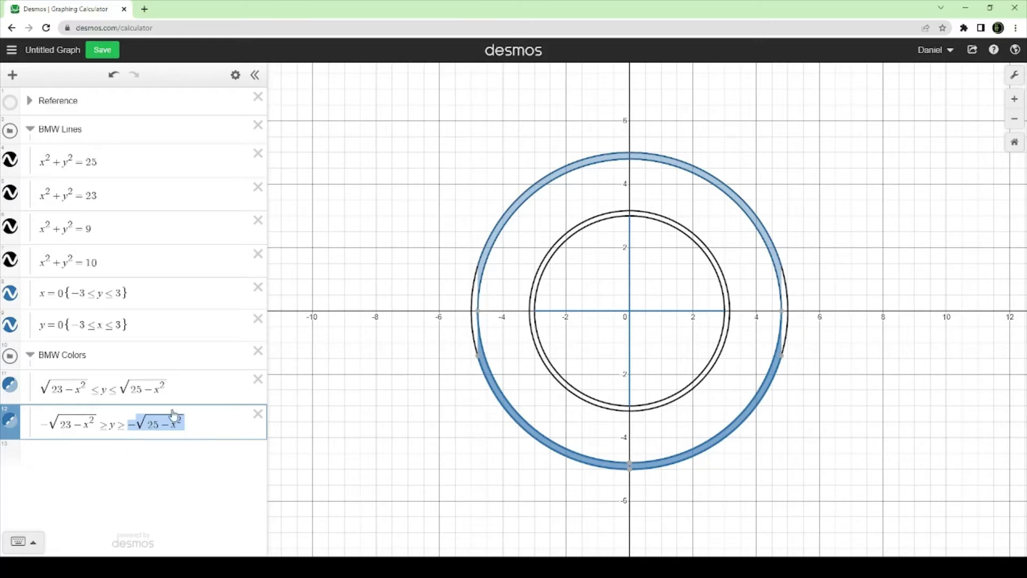
pyautogui.click(152, 463)
pyautogui.press('Up')
pyautogui.press('Down')
pyautogui.hotkey('ctrl', 'v')
pyautogui.write('<=y<')
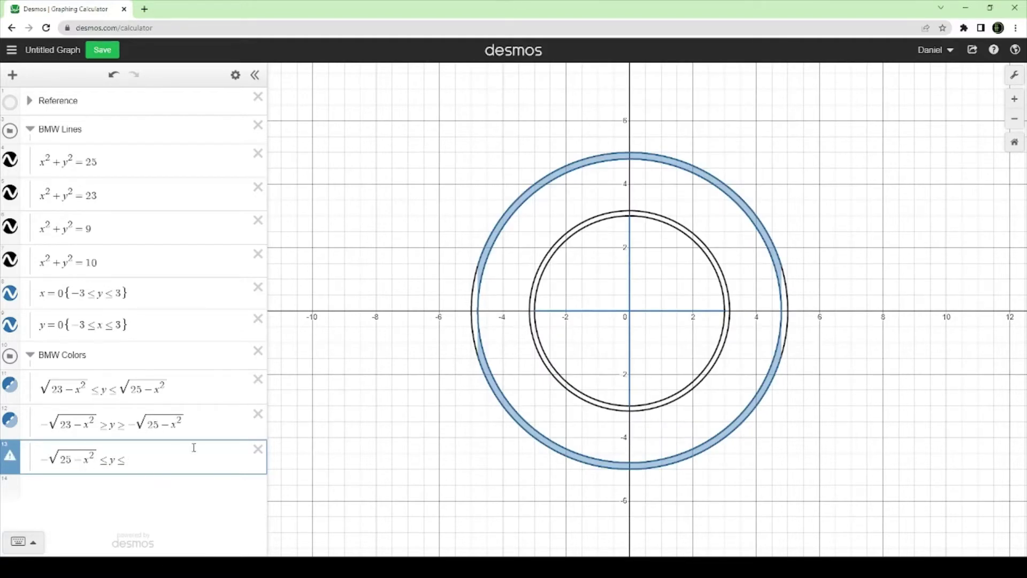
pyautogui.hotkey('ctrl', 'v')
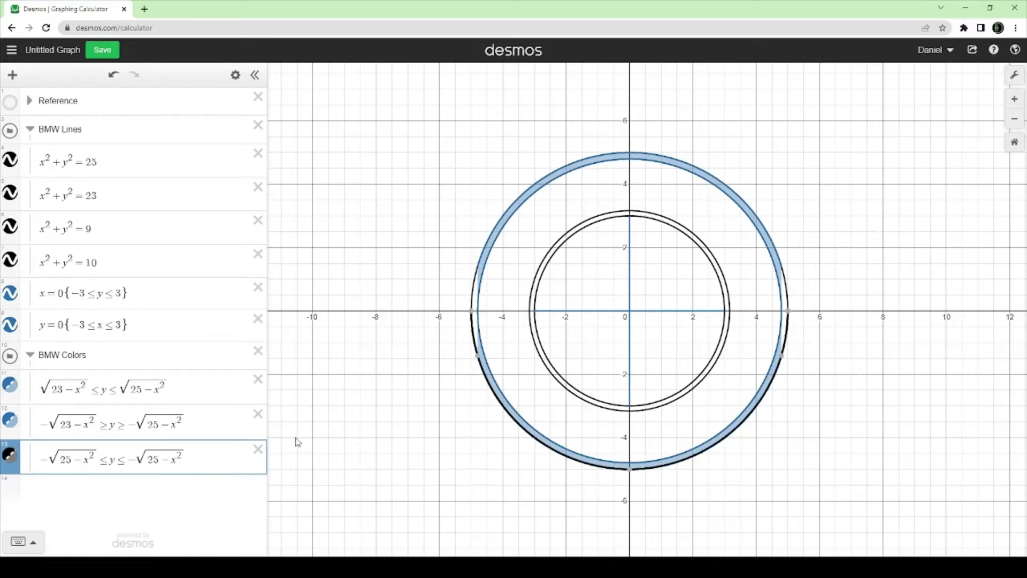
pyautogui.press('BackSpace')
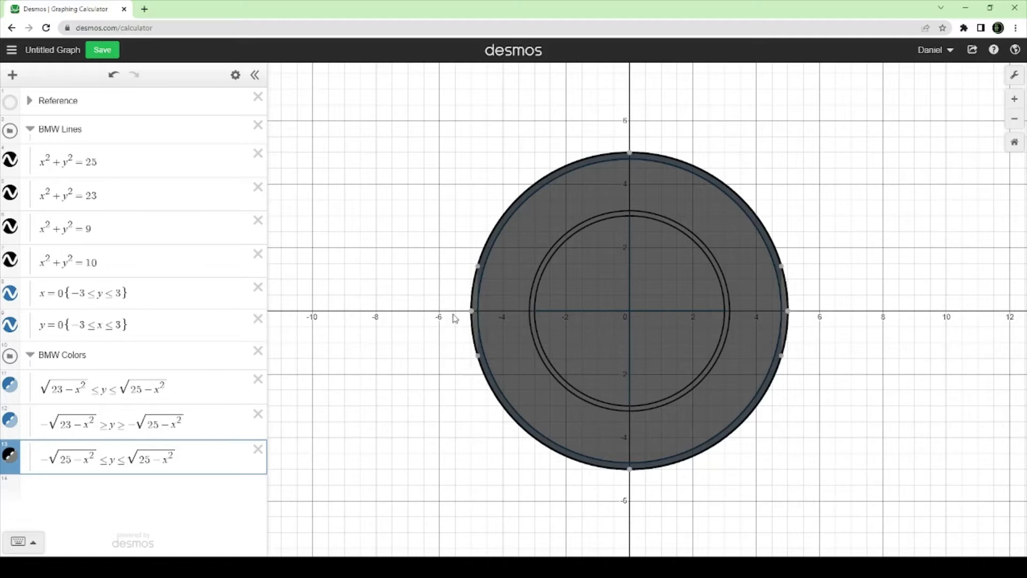
# Restrict the full-circle inequality to {−5 ≤ x ≤ −√23}, based on where the outer and inner ring circles cross the x-axis
pyautogui.click(477, 312)
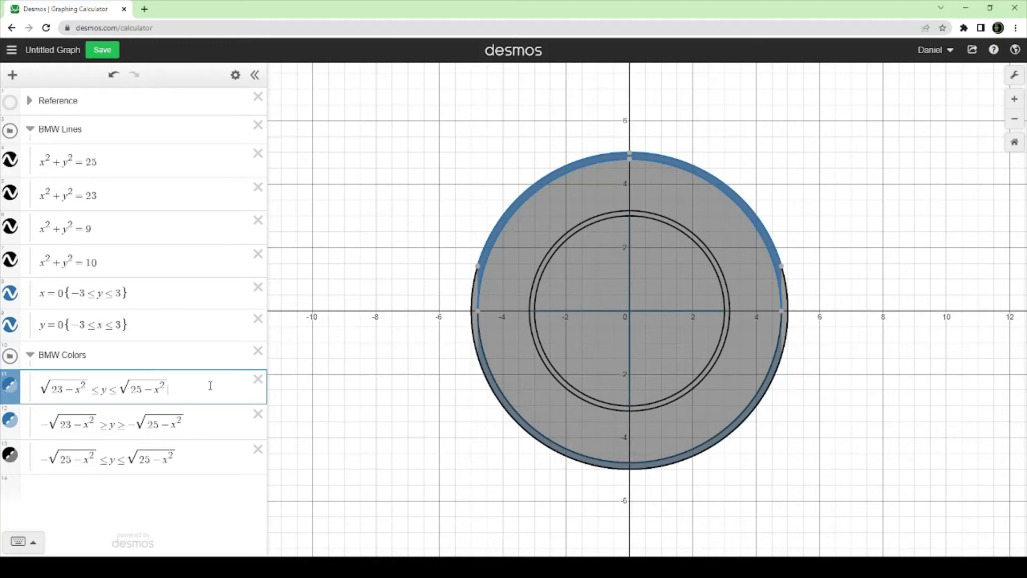
pyautogui.click(207, 460)
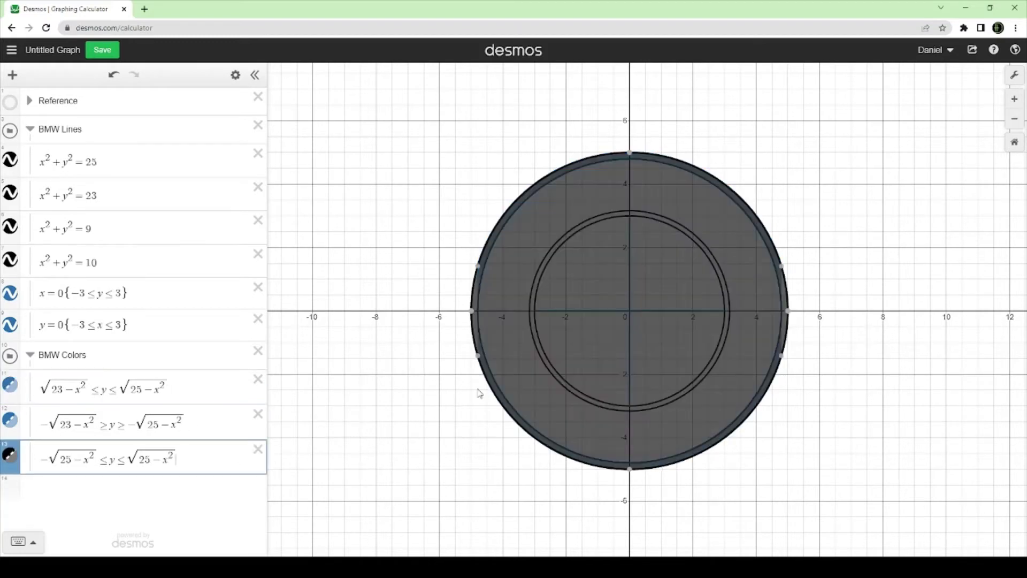
pyautogui.click(479, 316)
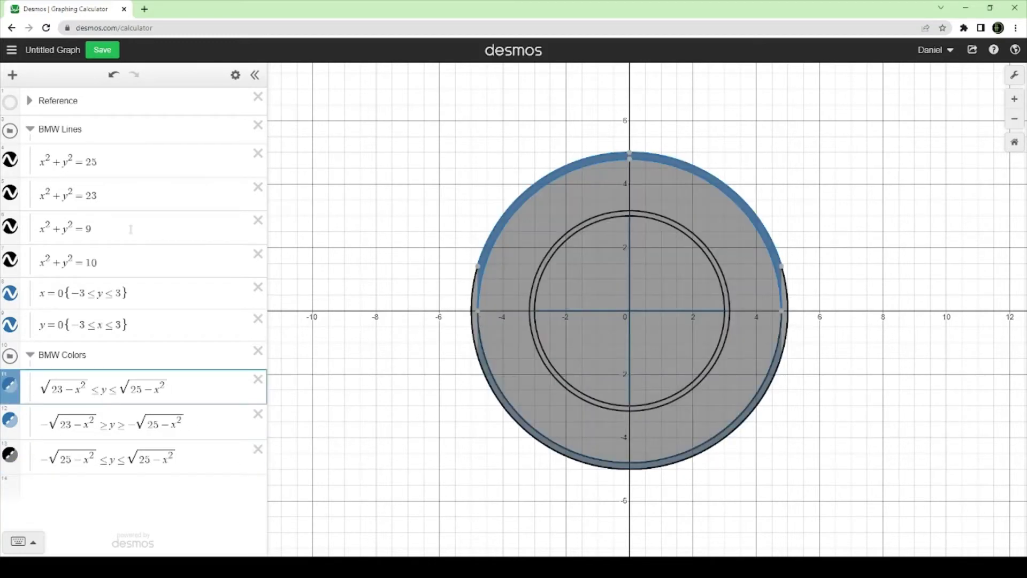
pyautogui.moveTo(100, 196); pyautogui.dragTo(89, 199)
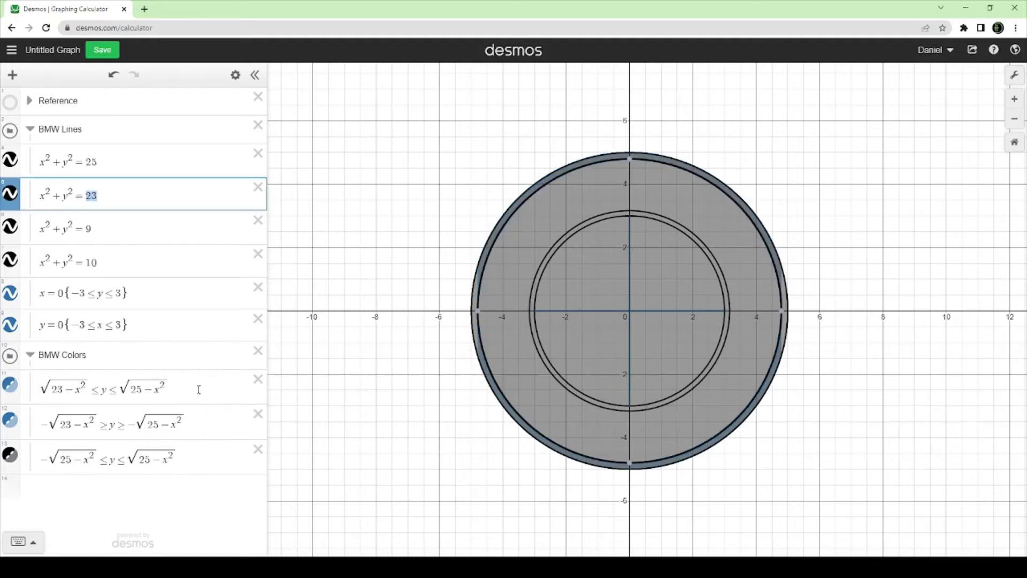
pyautogui.click(629, 469)
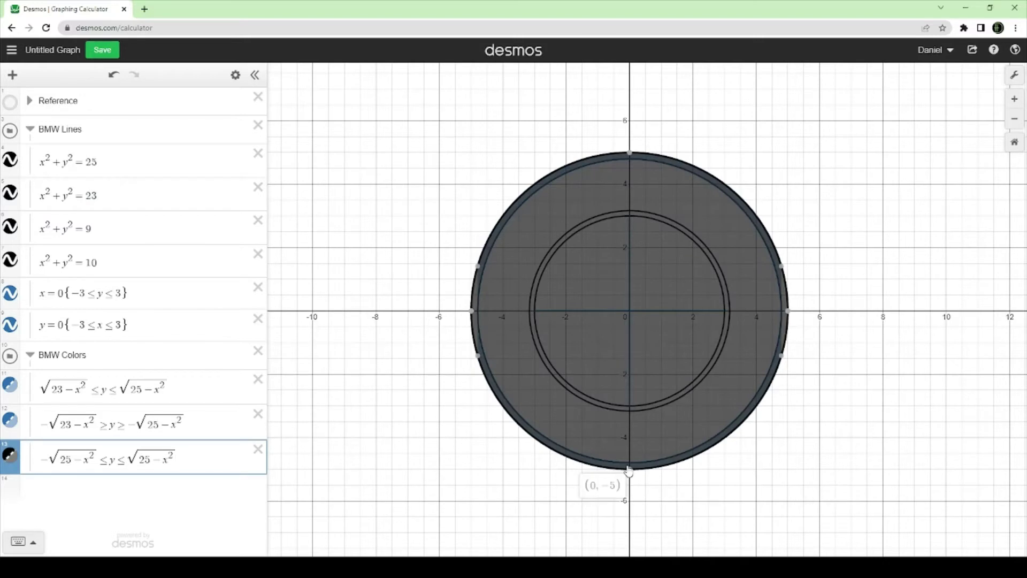
pyautogui.write('{')
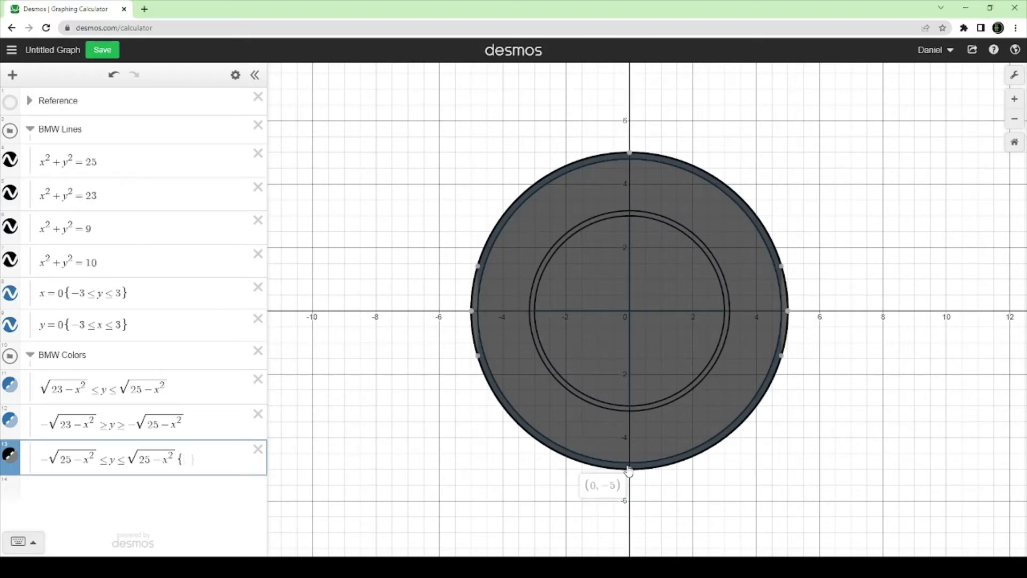
pyautogui.write('-5<=x<=')
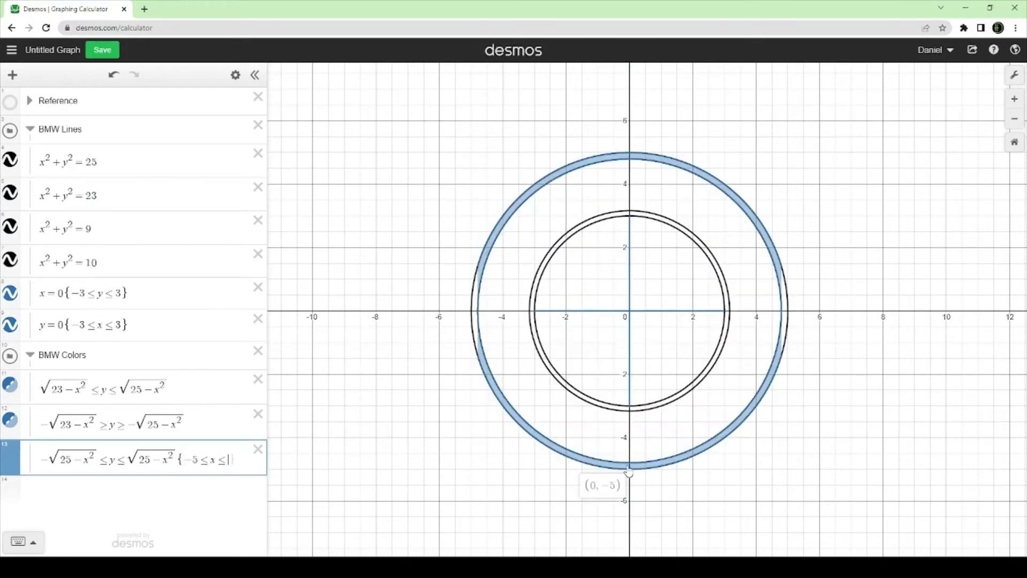
pyautogui.write('sqrt')
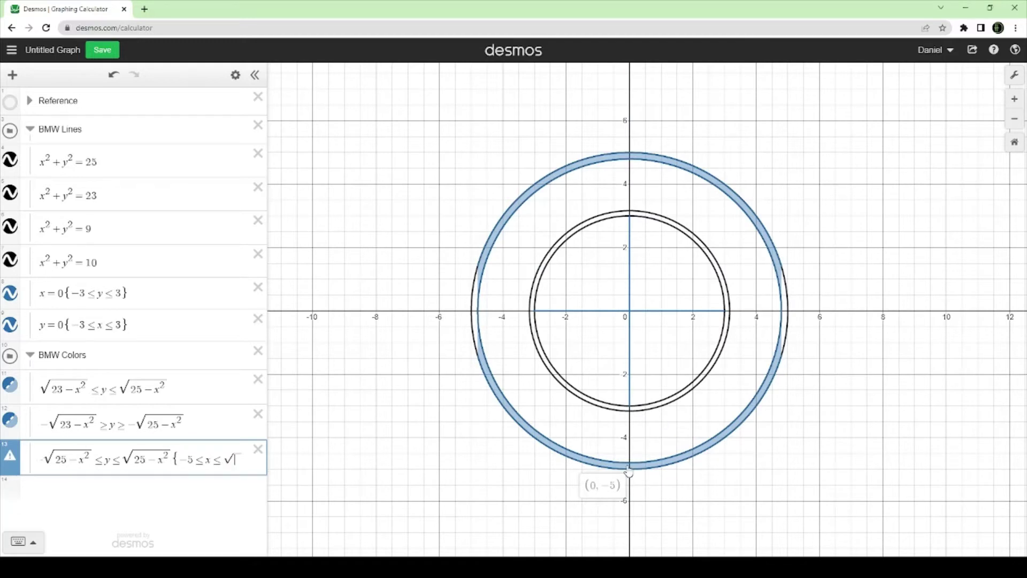
pyautogui.press('Left')
pyautogui.write('-')
pyautogui.press('Right')
pyautogui.write('23')
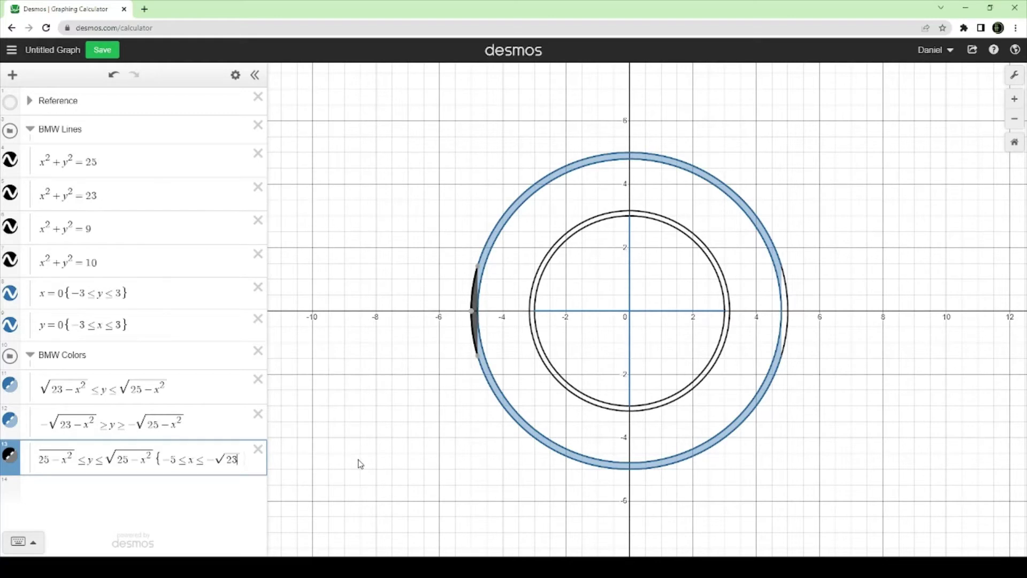
# Add a second condition, √23 ≤ x, to the restriction on the full-circle inequality
pyautogui.press('Right')
pyautogui.write(',sqrt')
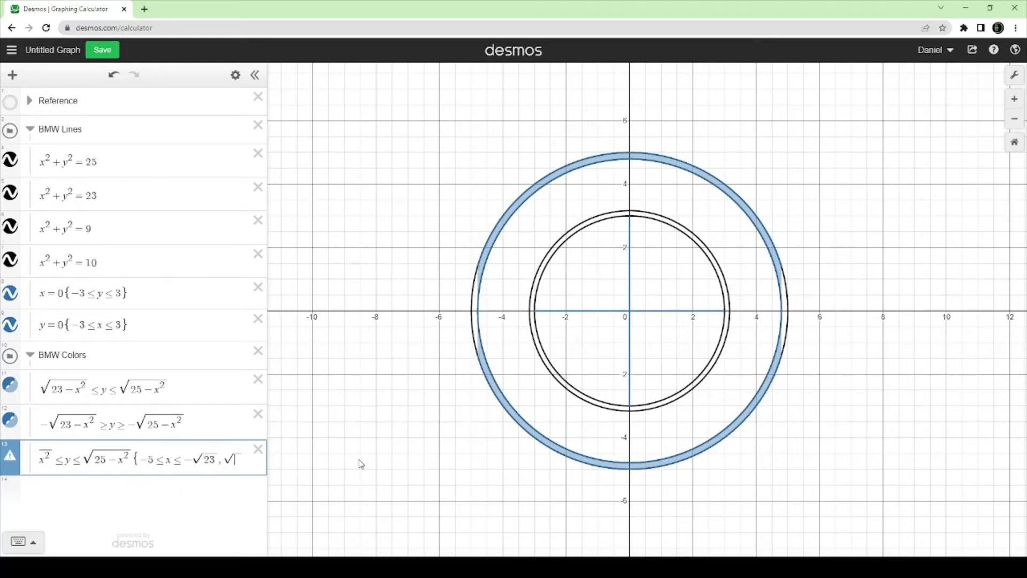
pyautogui.write('23')
pyautogui.press('Right')
pyautogui.write('<=x')
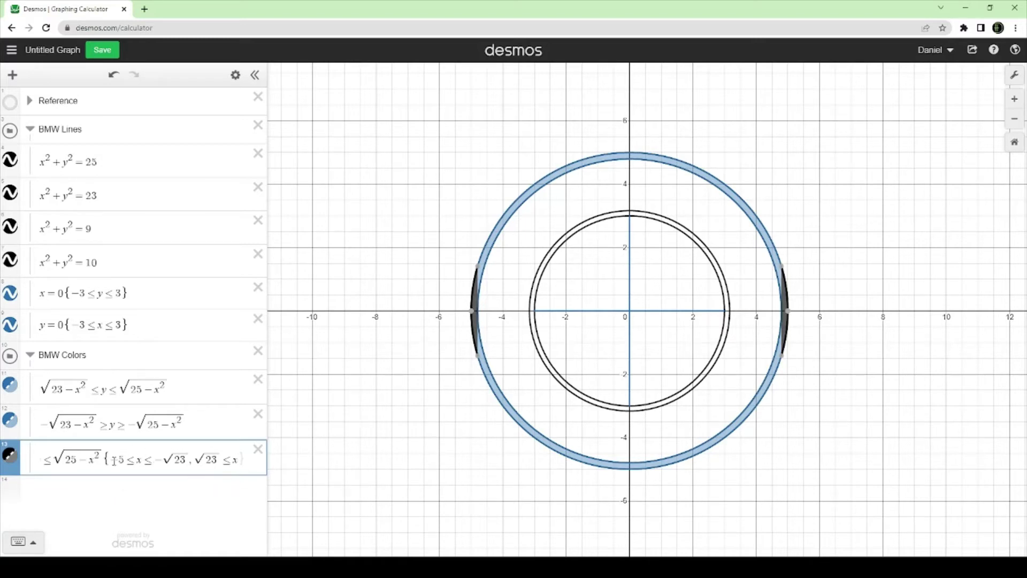
# Try √23 ≤ x ≤ 5 as the second condition and remove the added upper bound of 5
pyautogui.moveTo(129, 462); pyautogui.dragTo(110, 462)
pyautogui.click(237, 456)
pyautogui.press('BackSpace')
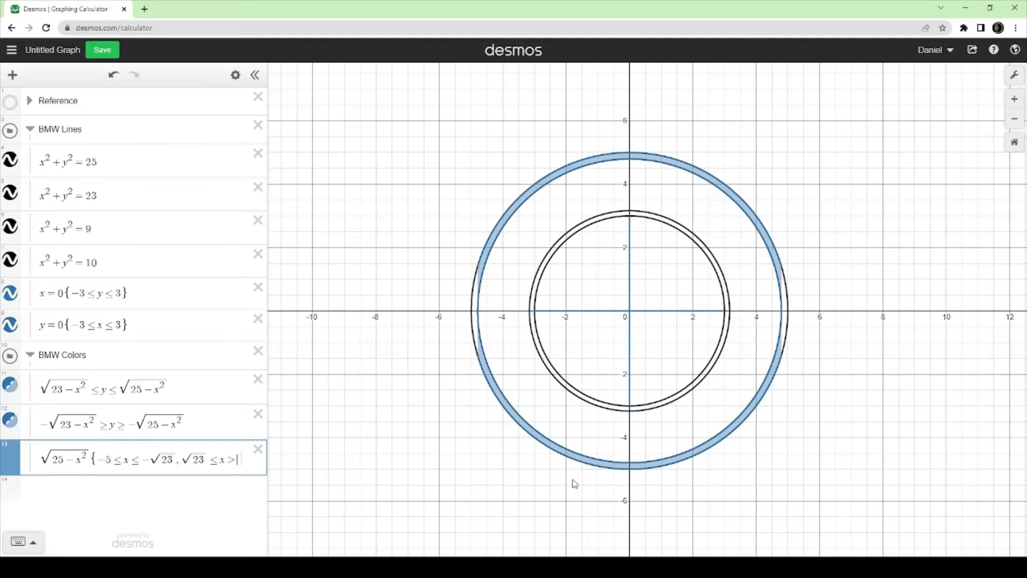
pyautogui.write('x')
pyautogui.write('<=5')
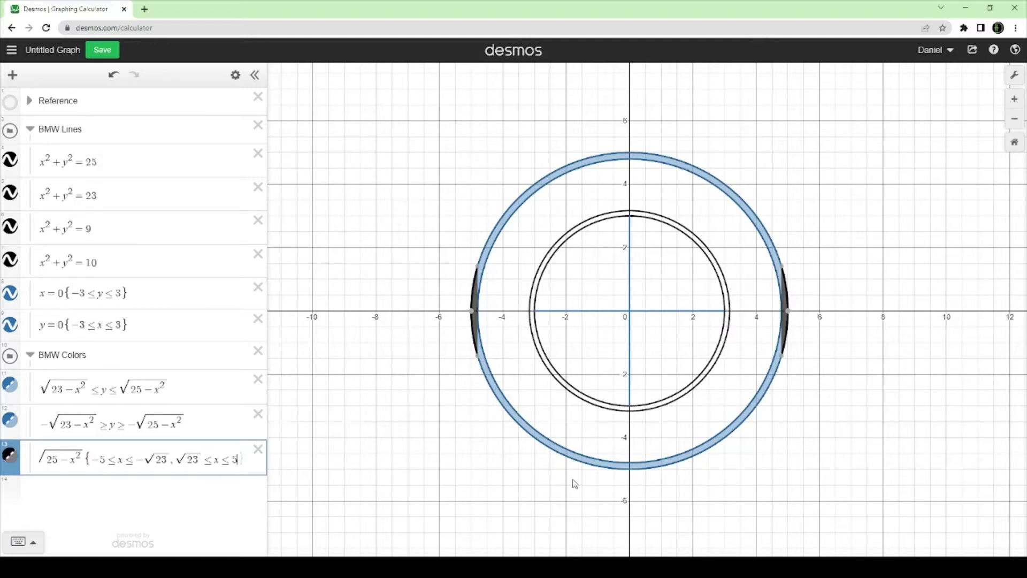
pyautogui.press('BackSpace')
pyautogui.press('BackSpace')
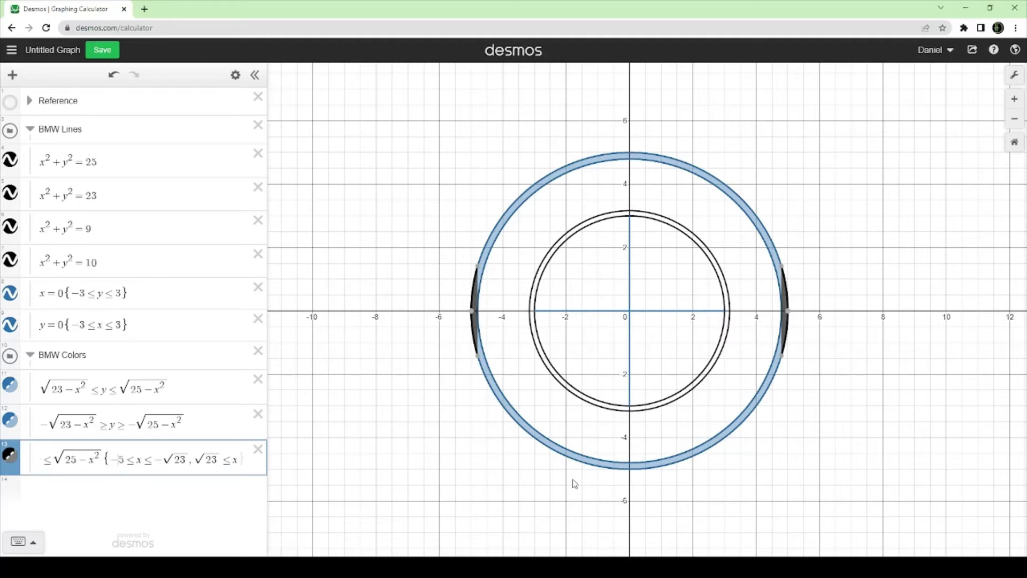
# Remove the "−5 ≤" lower bound from the first condition, leaving {x ≤ −√23, √23 ≤ x}
pyautogui.press('BackSpace')
pyautogui.press('BackSpace')
pyautogui.press('BackSpace')
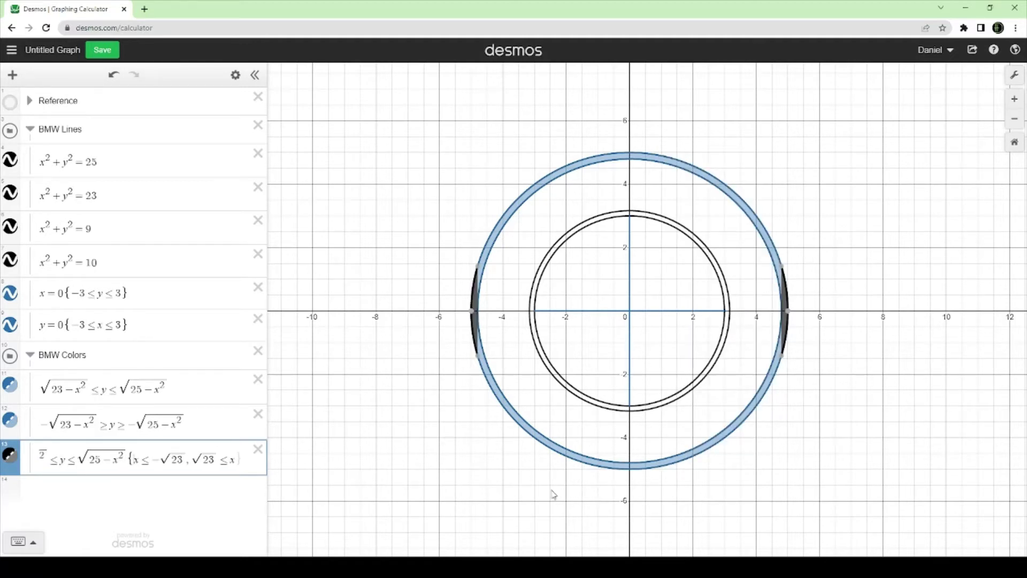
# Recolor the two blue ring inequalities in BMW Colors black
pyautogui.click(235, 75)
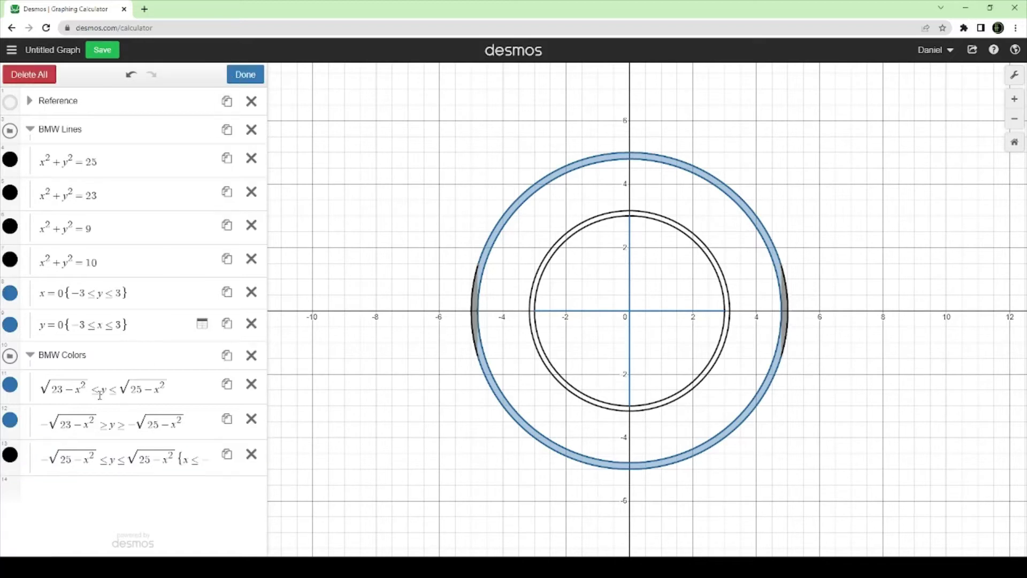
pyautogui.click(15, 395)
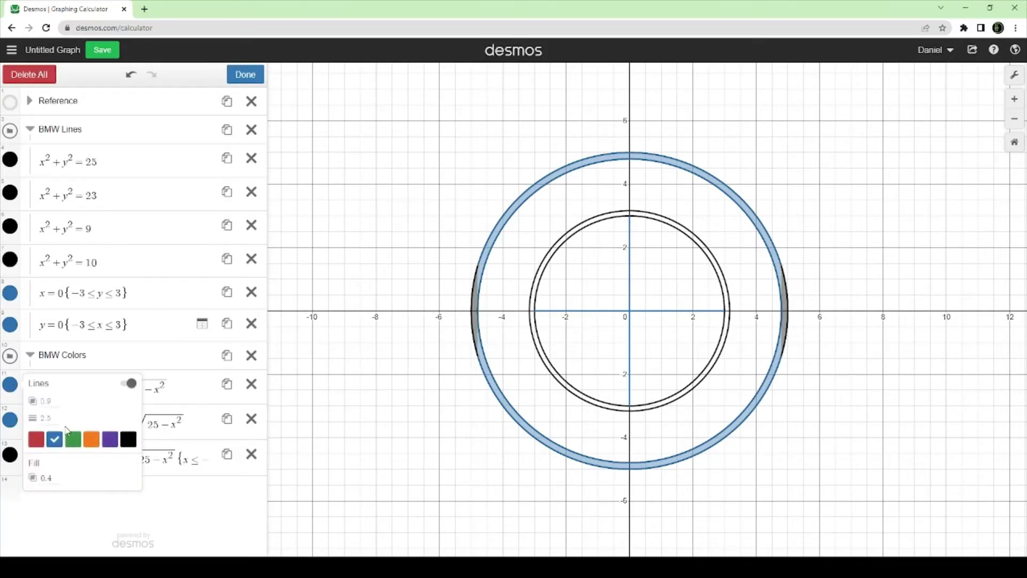
pyautogui.click(129, 439)
pyautogui.click(10, 420)
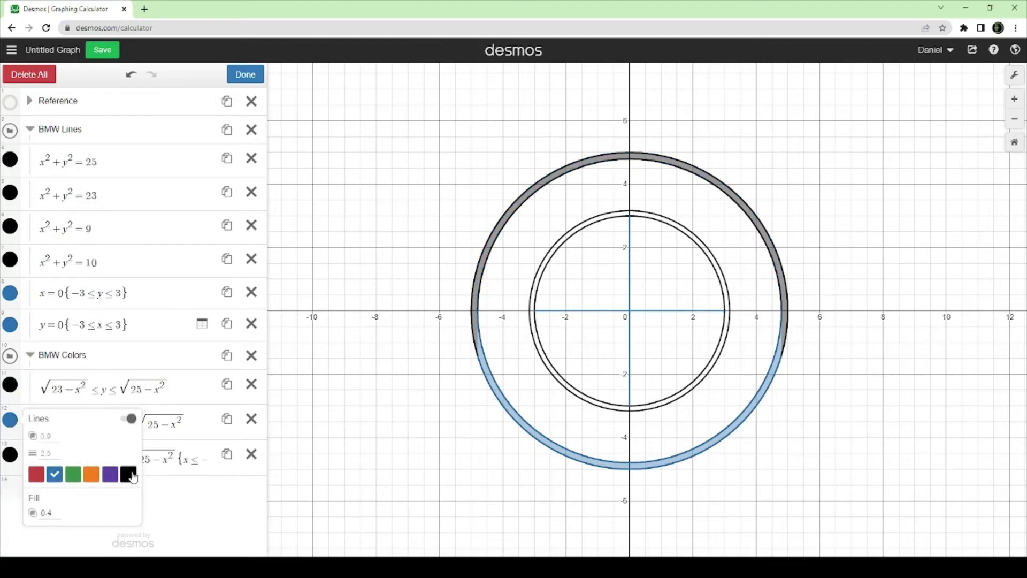
pyautogui.click(129, 474)
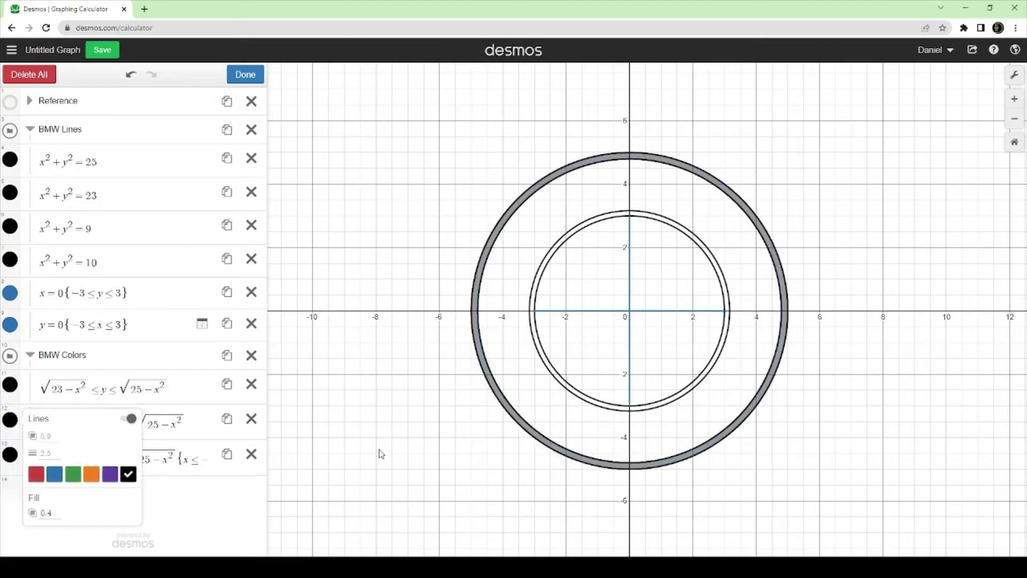
pyautogui.click(242, 76)
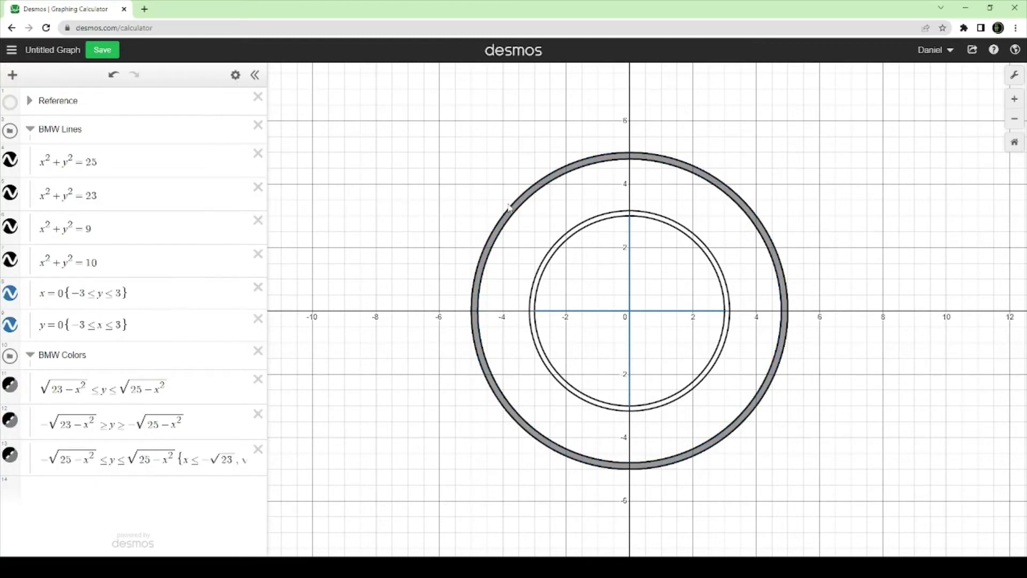
# Duplicate the inequality √(23 − x²) ≤ y ≤ √(25 − x²) and color the copy green
pyautogui.click(535, 280)
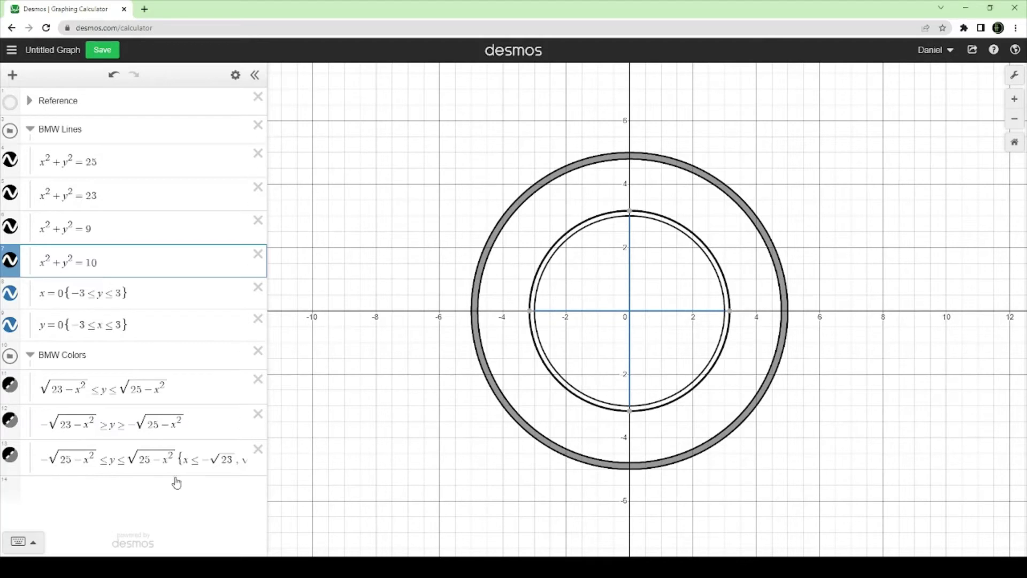
pyautogui.click(191, 389)
pyautogui.click(235, 74)
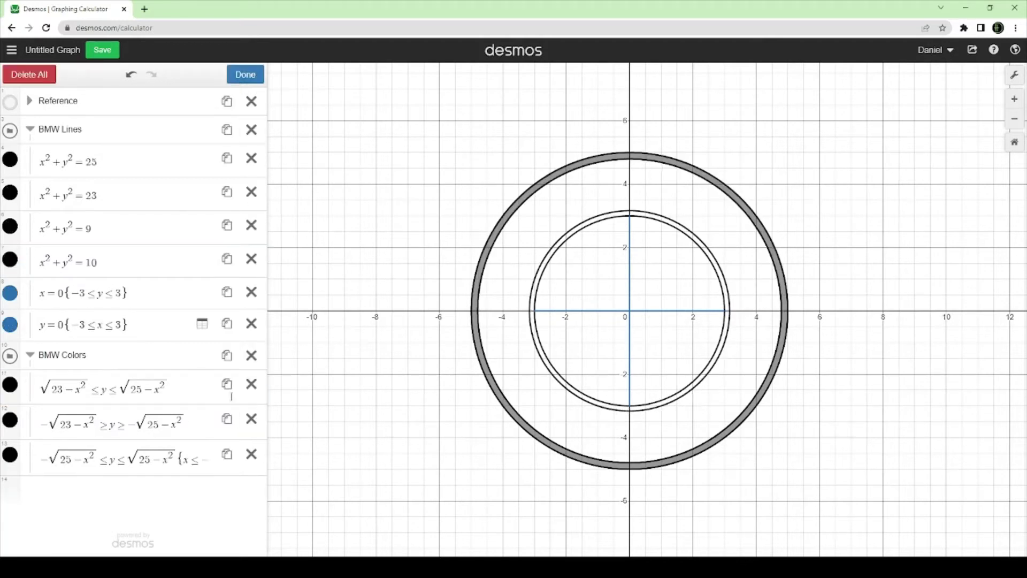
pyautogui.click(227, 385)
pyautogui.click(11, 422)
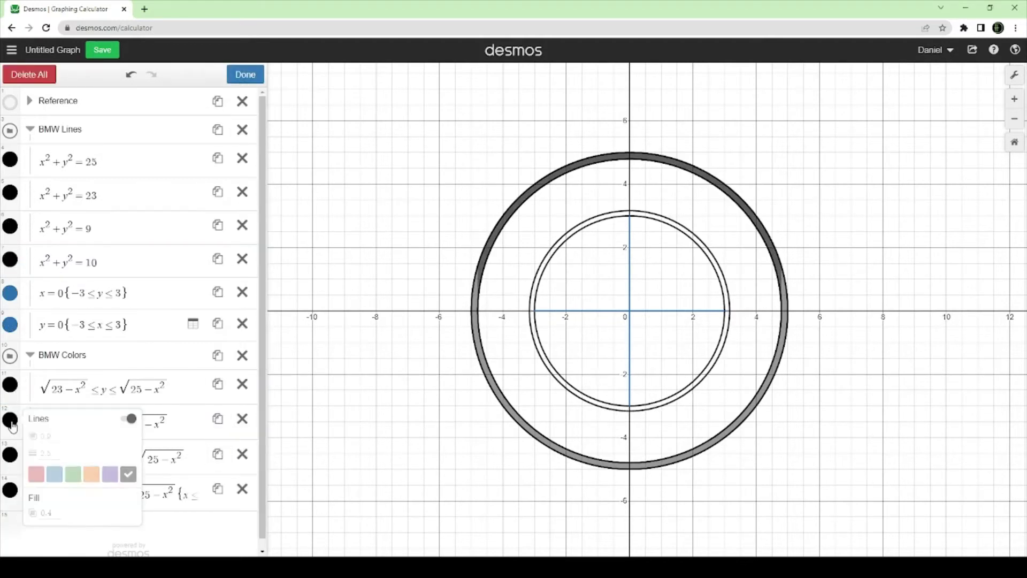
pyautogui.click(74, 475)
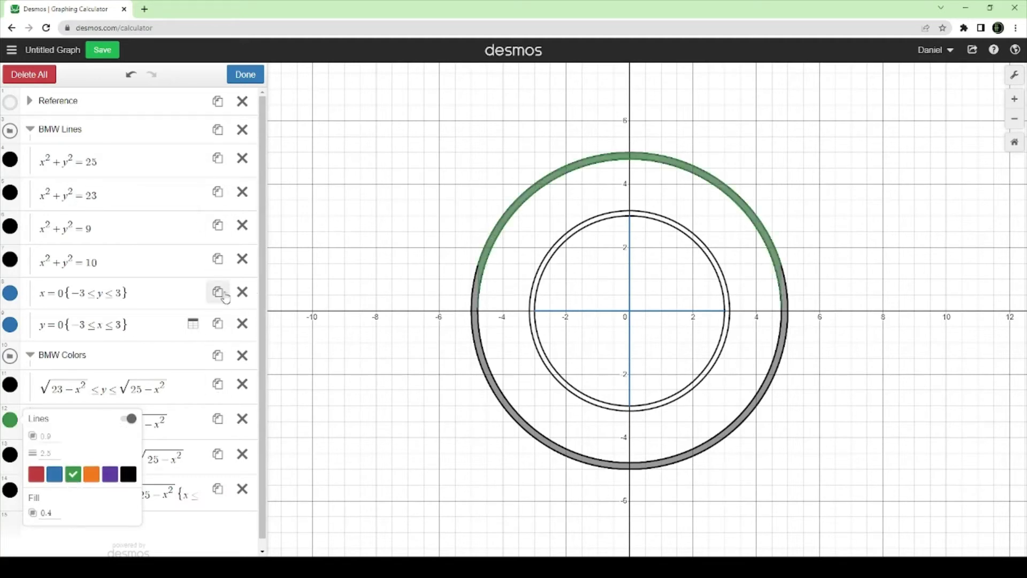
pyautogui.click(245, 75)
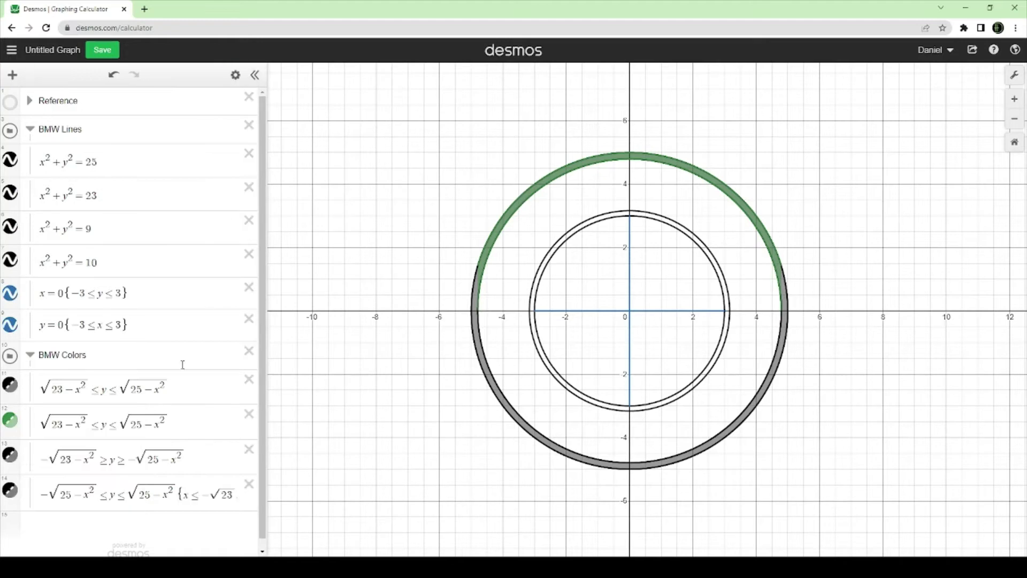
# Duplicate the lower outer-ring inequality and the restricted inequality for the outer ring's sides, coloring both copies green
pyautogui.click(235, 75)
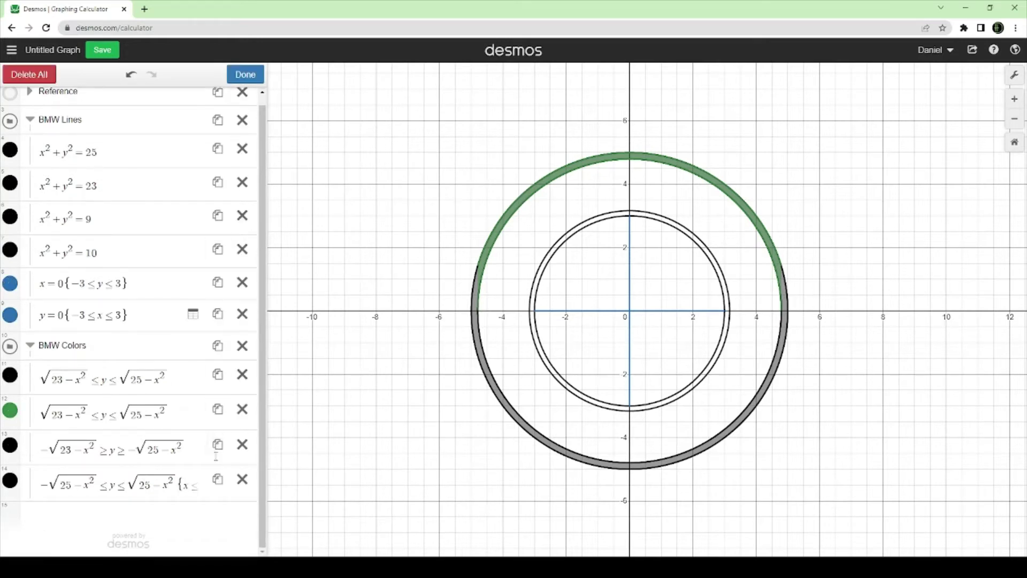
pyautogui.click(217, 444)
pyautogui.click(10, 480)
pyautogui.click(73, 501)
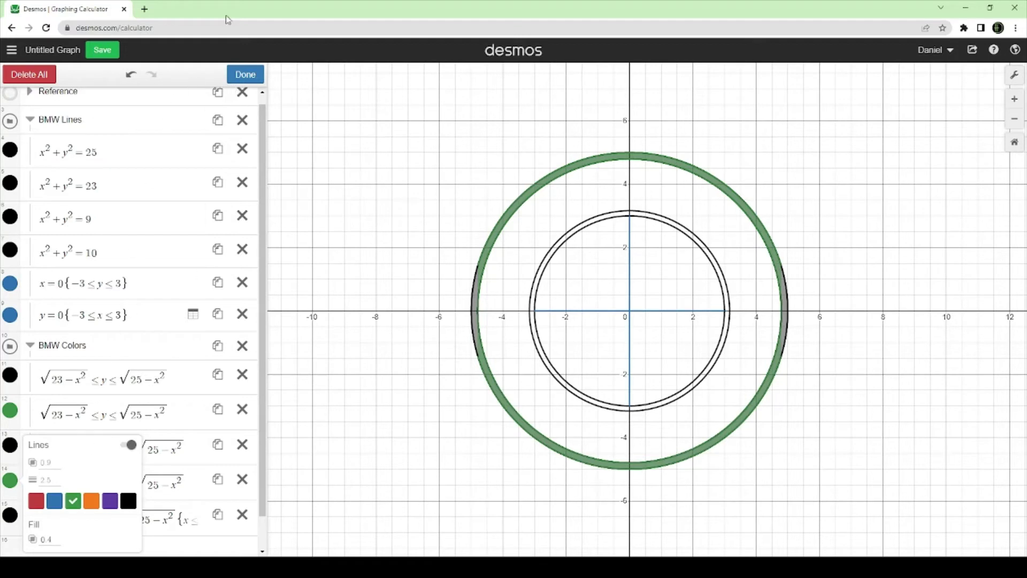
pyautogui.click(217, 515)
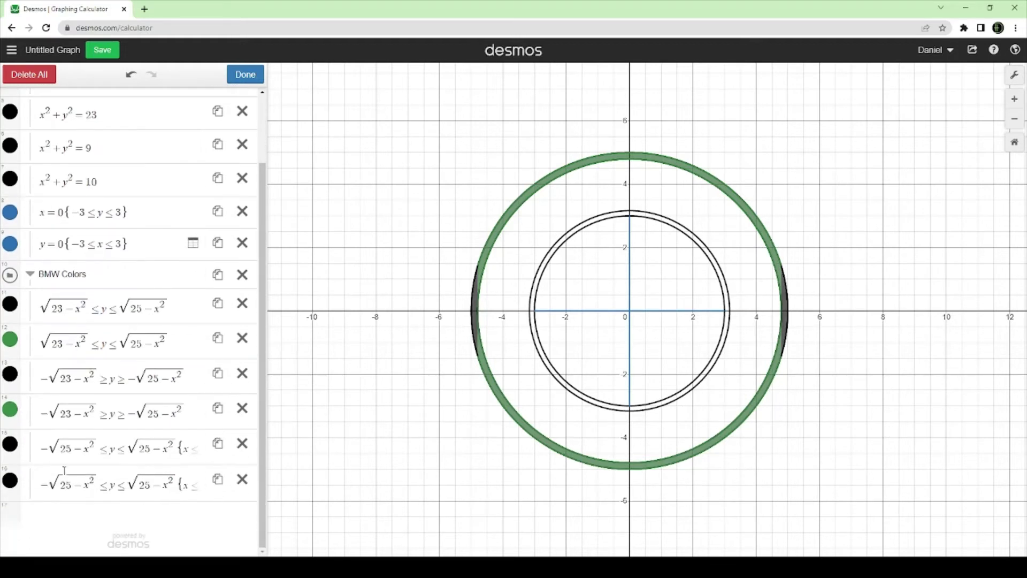
pyautogui.click(9, 480)
pyautogui.click(76, 506)
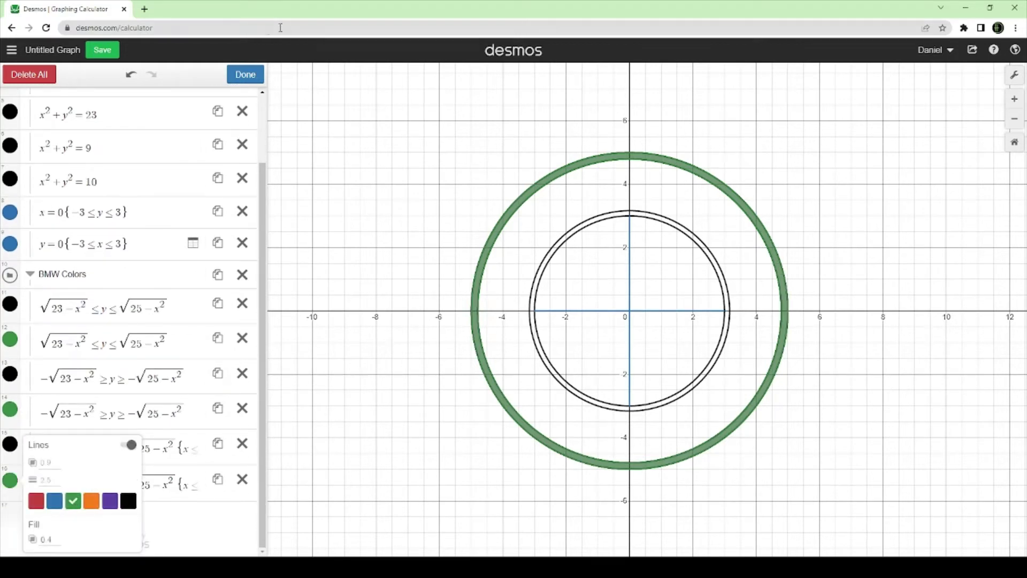
pyautogui.click(256, 75)
# Change the green upper-half inequality to √(9 − x²) ≤ y ≤ √(10 − x²) for the inner ring
pyautogui.click(532, 316)
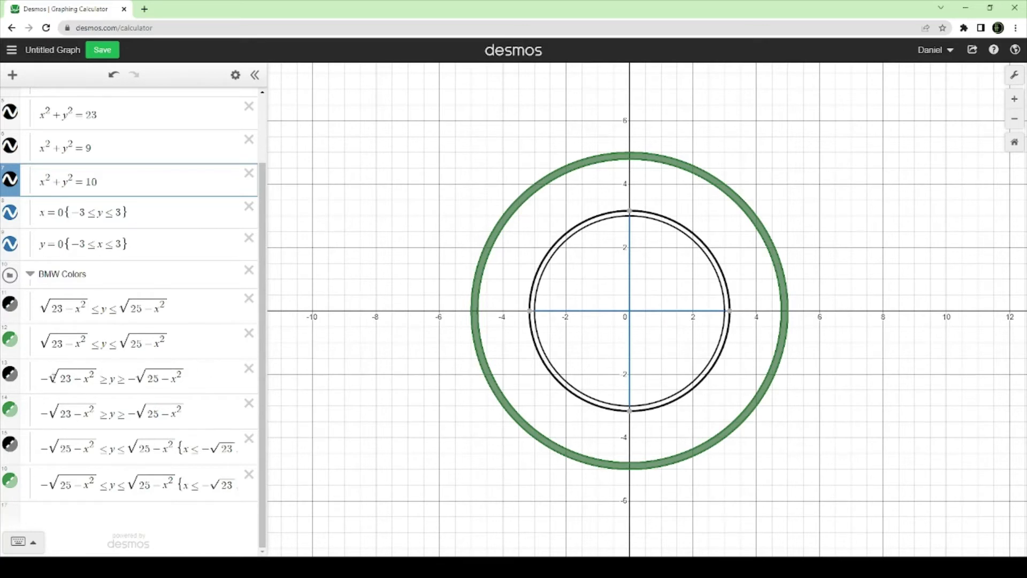
pyautogui.click(55, 344)
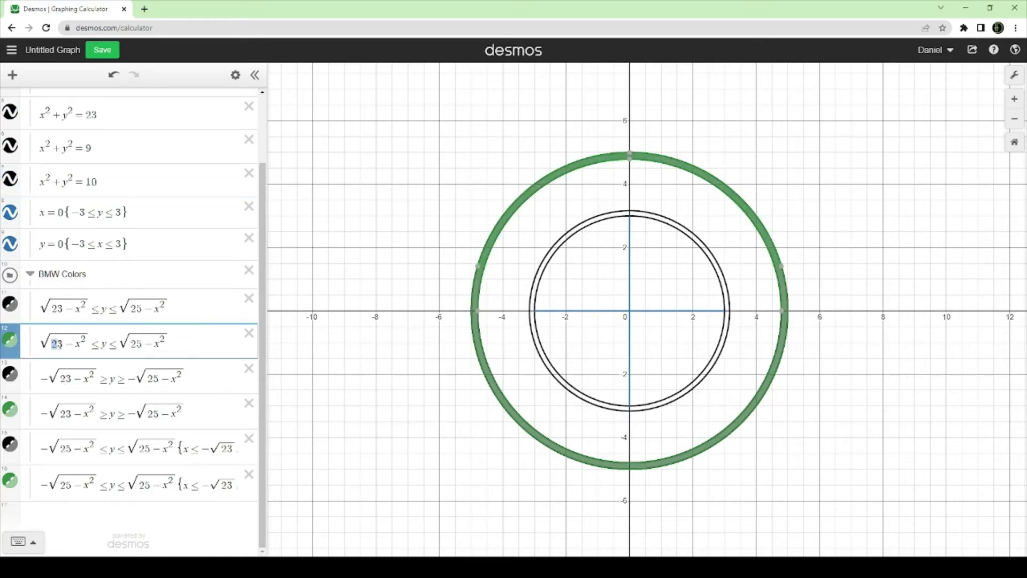
pyautogui.moveTo(55, 344); pyautogui.dragTo(62, 345)
pyautogui.click(532, 296)
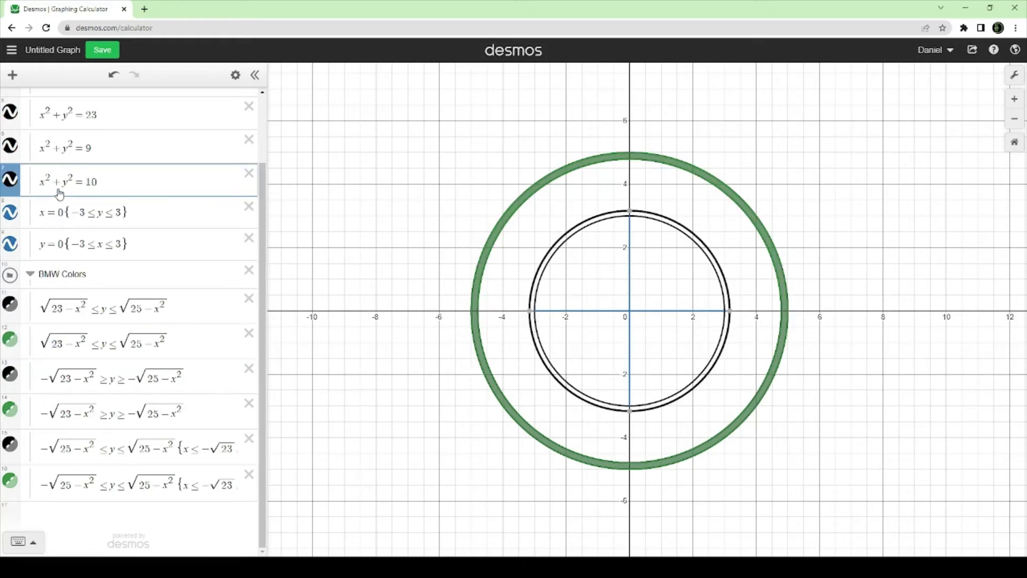
pyautogui.click(539, 298)
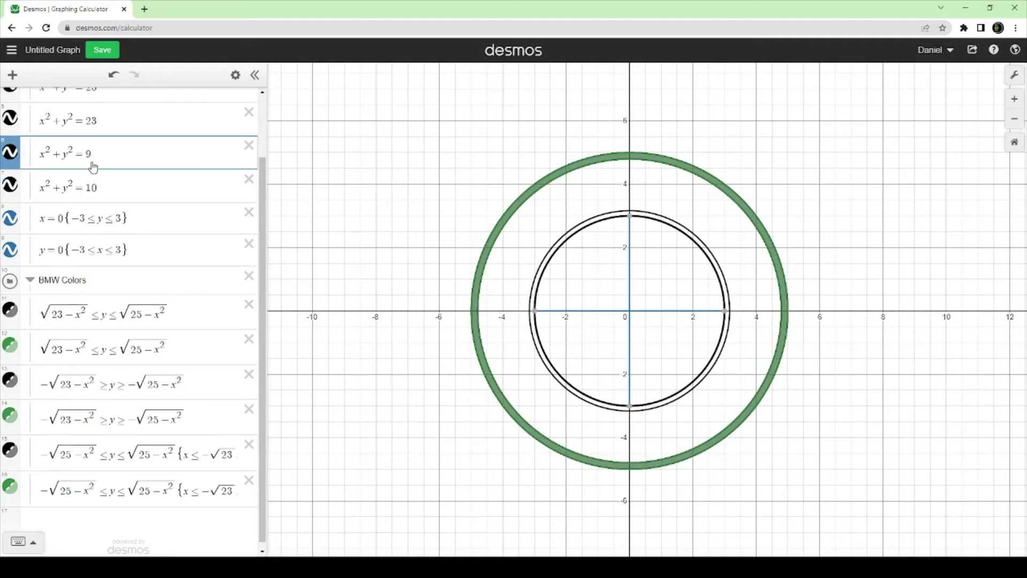
pyautogui.click(57, 353)
pyautogui.moveTo(53, 353); pyautogui.dragTo(63, 351)
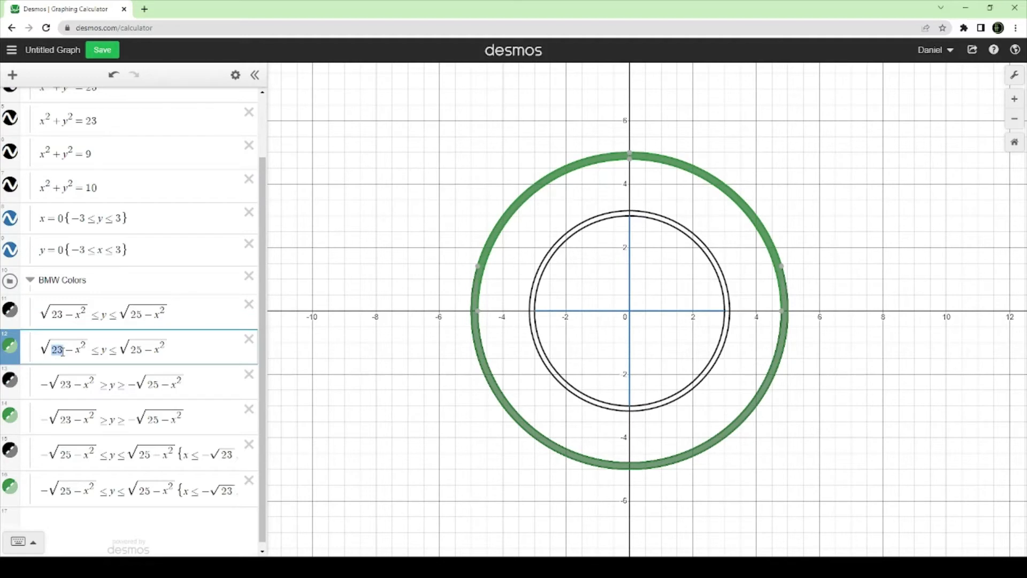
pyautogui.write('9')
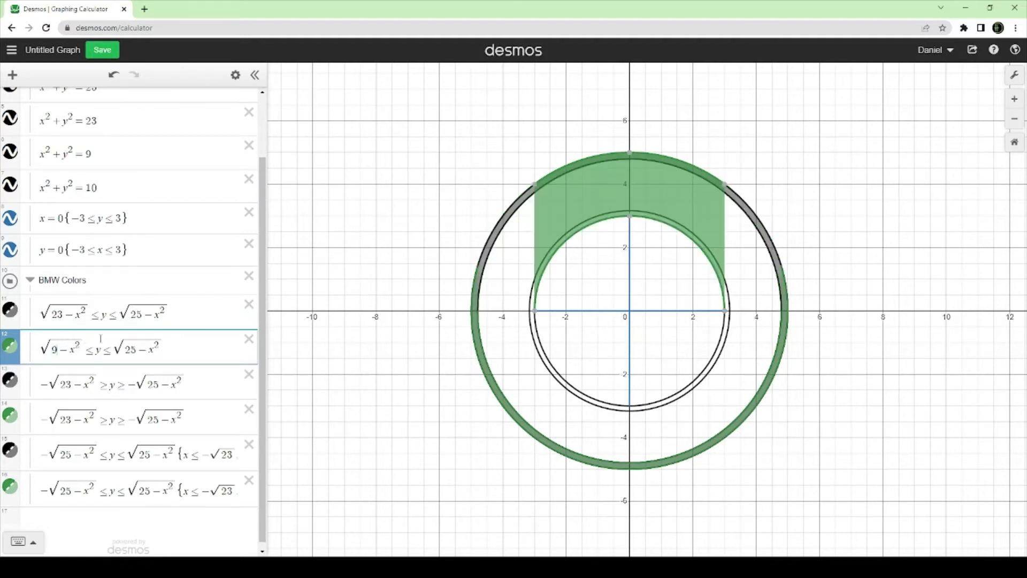
pyautogui.moveTo(124, 351); pyautogui.dragTo(135, 352)
pyautogui.write('10')
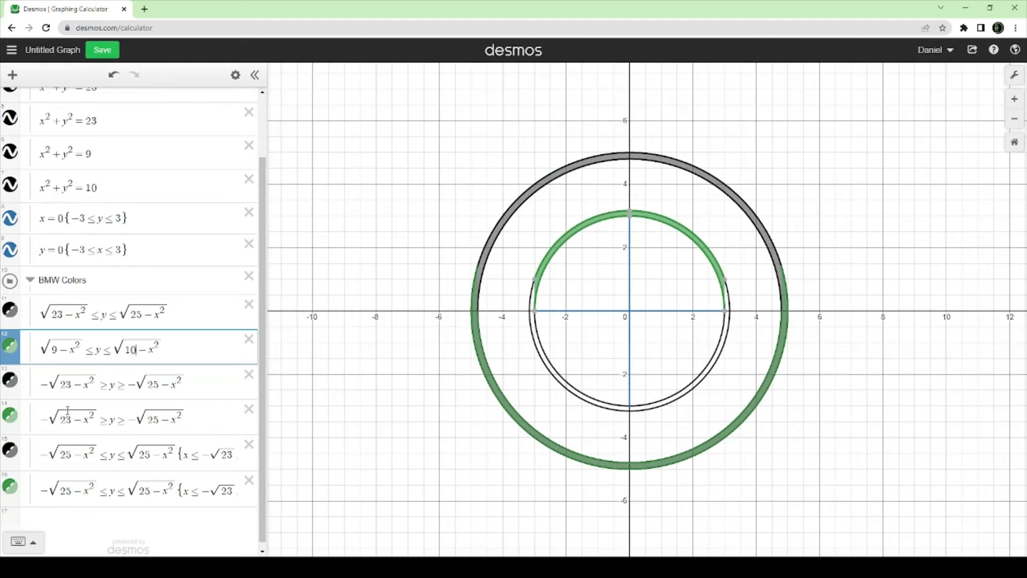
pyautogui.moveTo(59, 421); pyautogui.dragTo(78, 421)
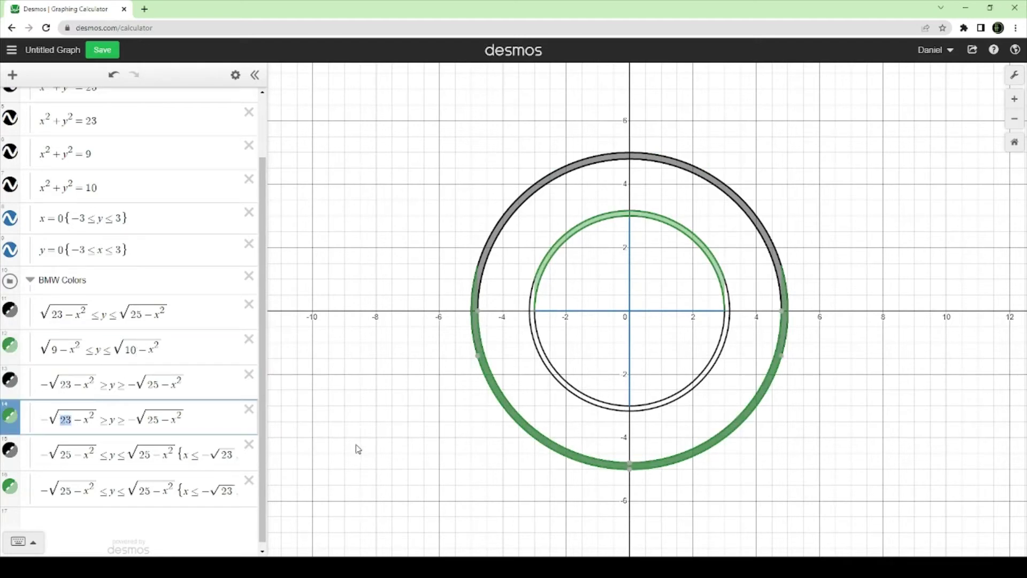
pyautogui.write('10')
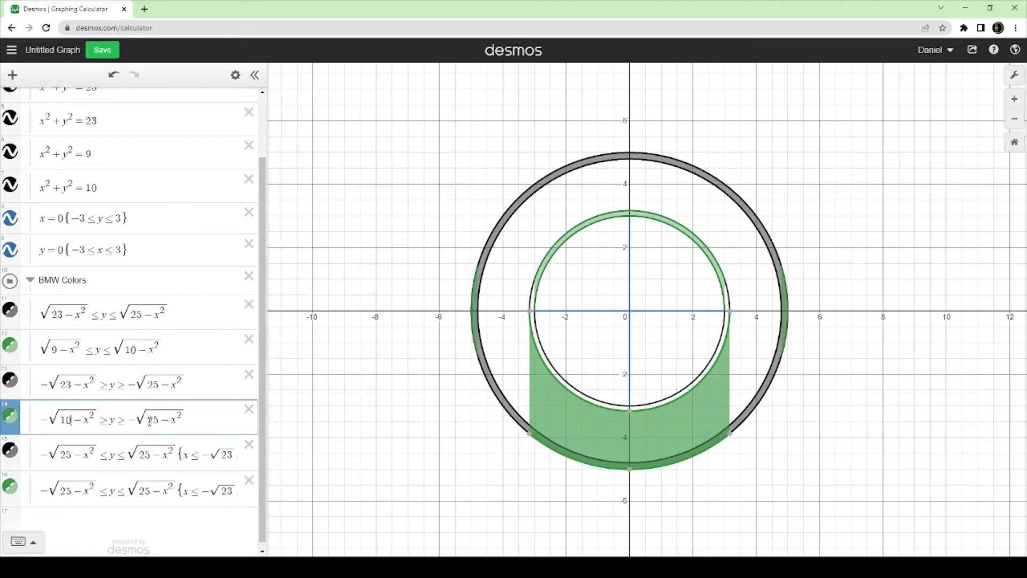
pyautogui.hotkey('ctrl', 'z')
pyautogui.hotkey('ctrl', 'z')
# Change the green lower-half inequality to −√(9 − x²) ≥ y ≥ −√(10 − x²)
pyautogui.moveTo(73, 415); pyautogui.dragTo(67, 420)
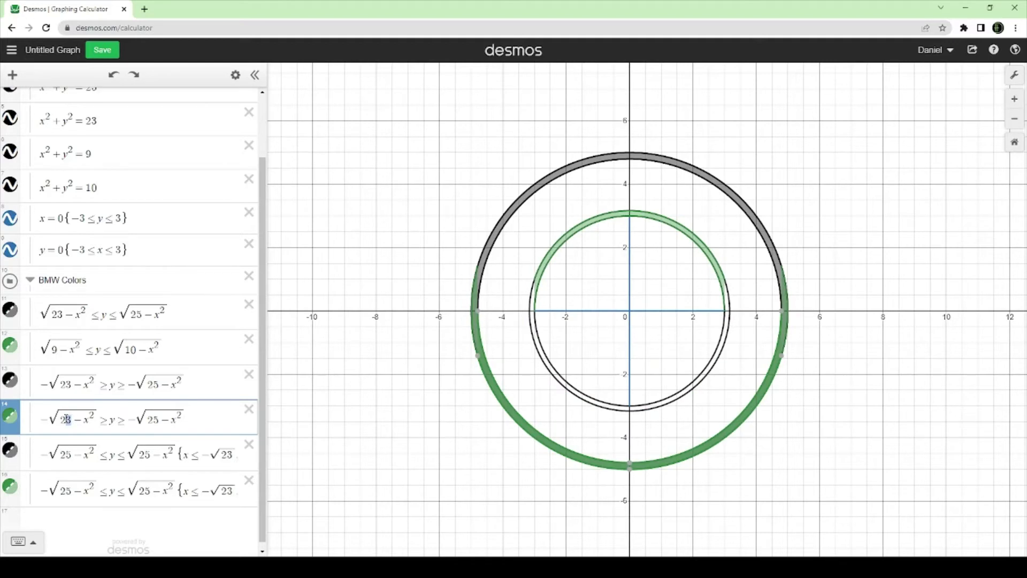
pyautogui.write('9')
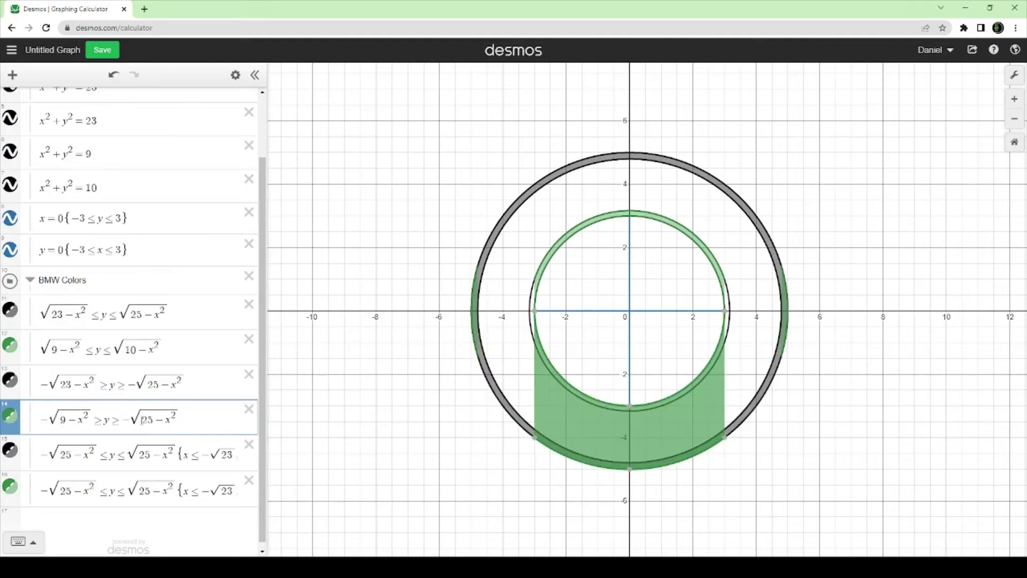
pyautogui.moveTo(138, 421); pyautogui.dragTo(158, 423)
pyautogui.write('10')
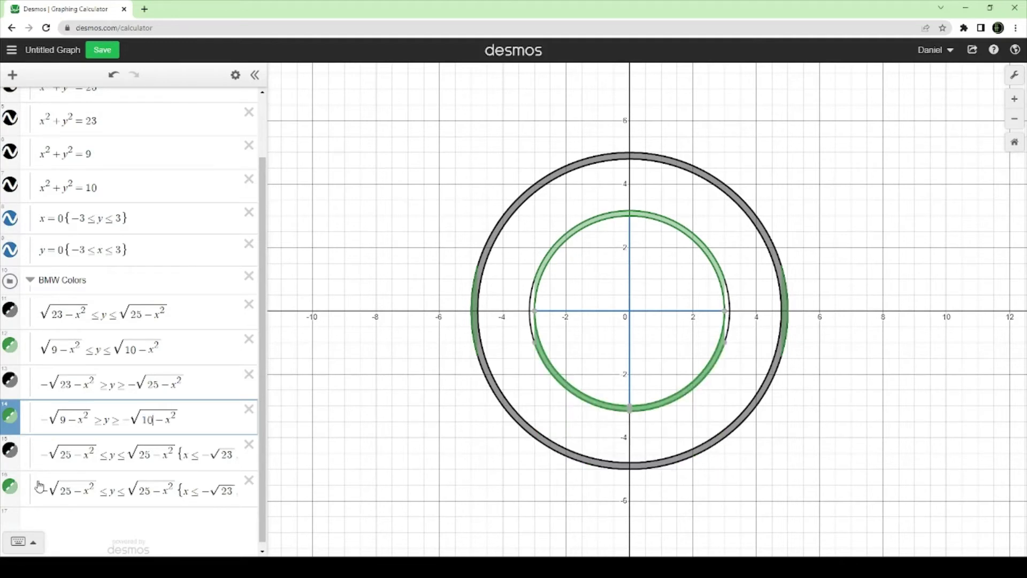
# Change the bounds of the green restricted inequality to −√(10 − x²) ≤ y ≤ √(10 − x²)
pyautogui.doubleClick(64, 491)
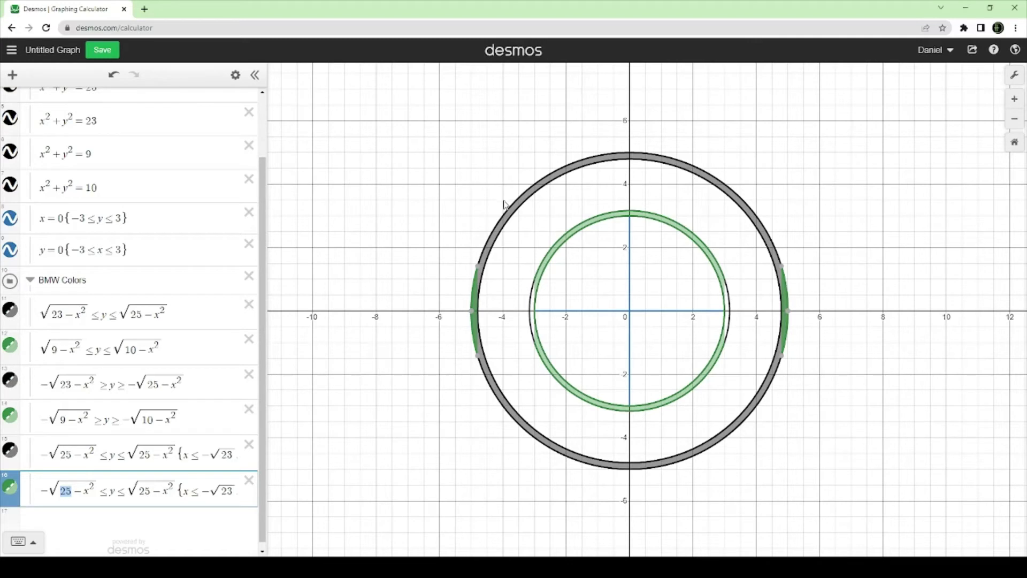
pyautogui.write('10')
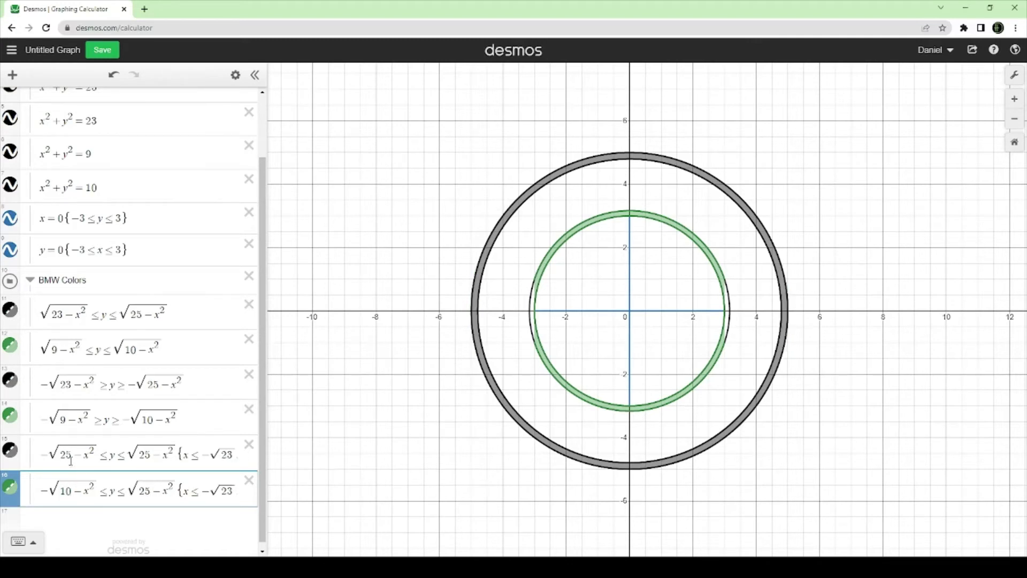
pyautogui.moveTo(138, 494); pyautogui.dragTo(236, 490)
pyautogui.write('10')
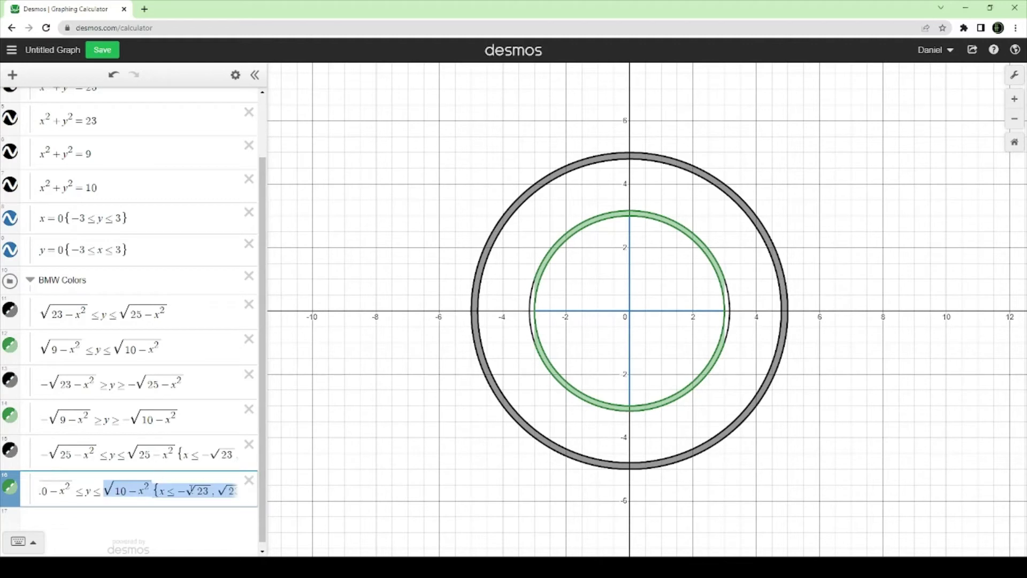
# Set the domain restriction of the green side inequality to {x ≤ −3, 3 ≤ x}
pyautogui.click(173, 488)
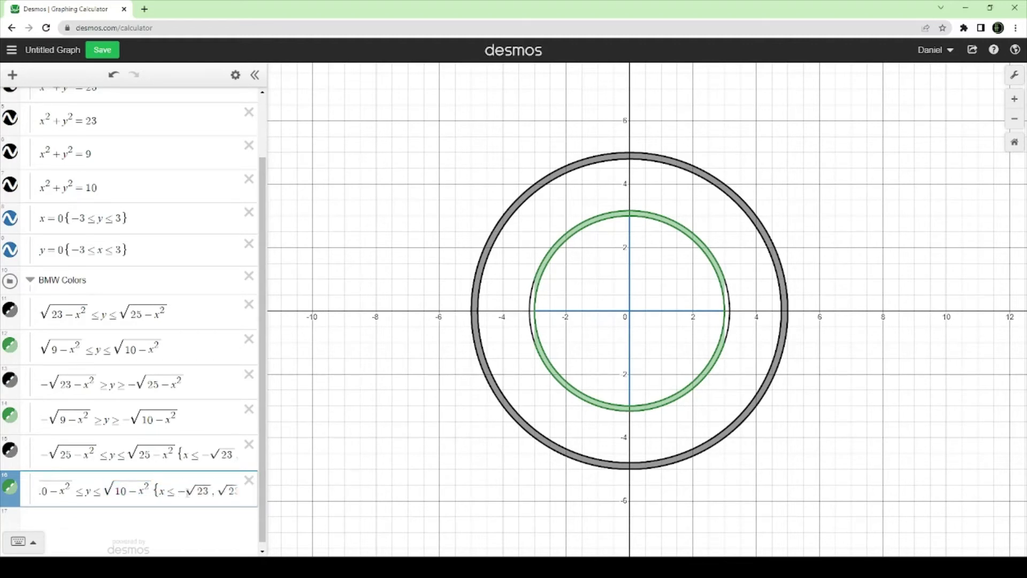
pyautogui.moveTo(182, 491); pyautogui.dragTo(212, 492)
pyautogui.write('3 ≤')
pyautogui.moveTo(153, 491); pyautogui.dragTo(299, 492)
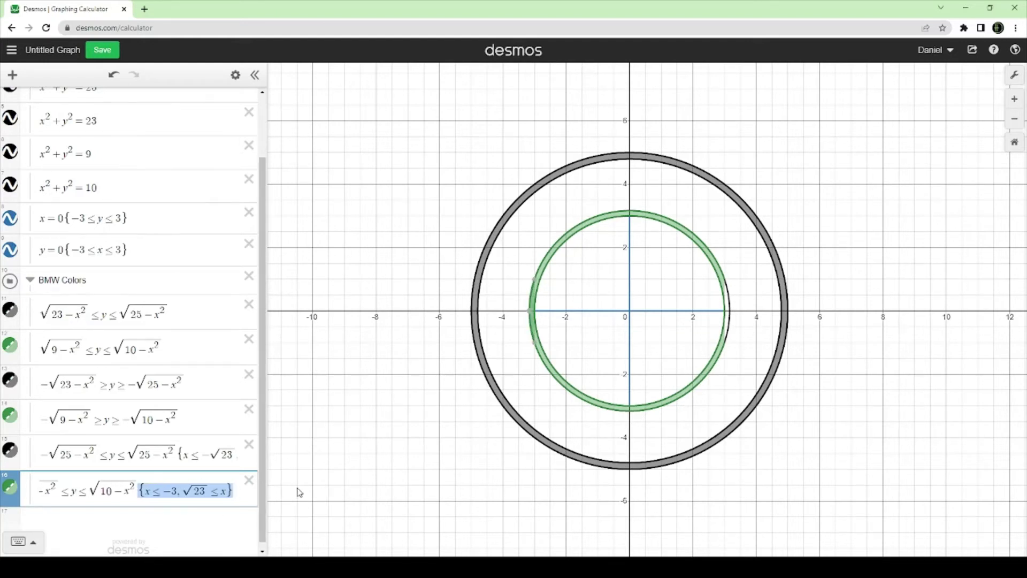
pyautogui.moveTo(183, 490); pyautogui.dragTo(209, 491)
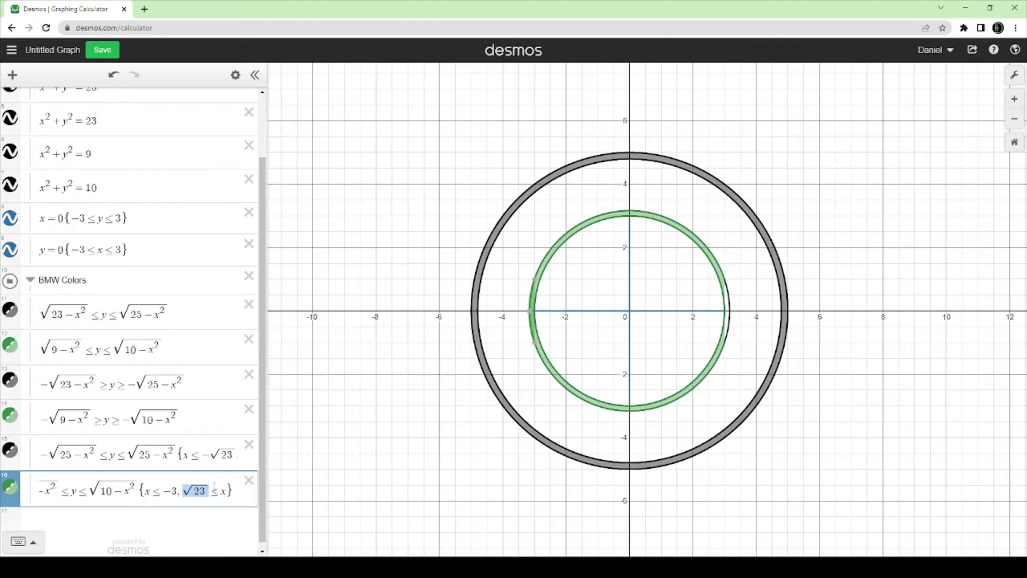
pyautogui.write('3')
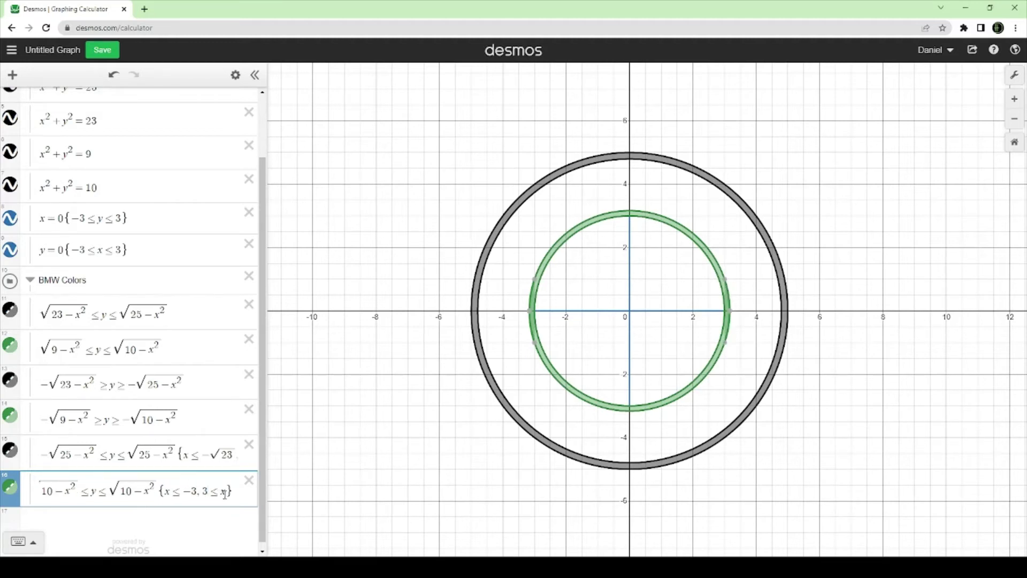
pyautogui.click(731, 338)
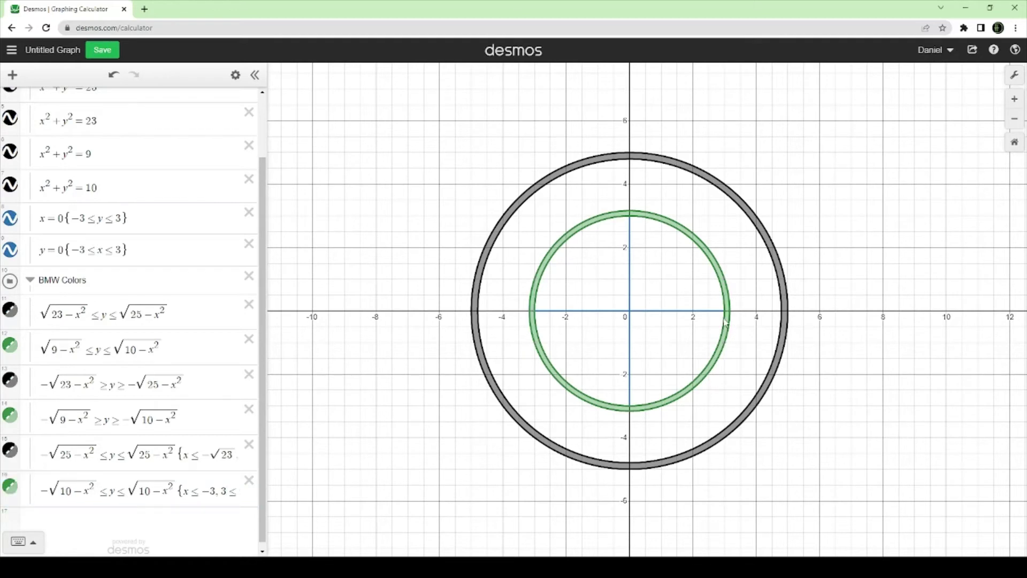
pyautogui.click(725, 317)
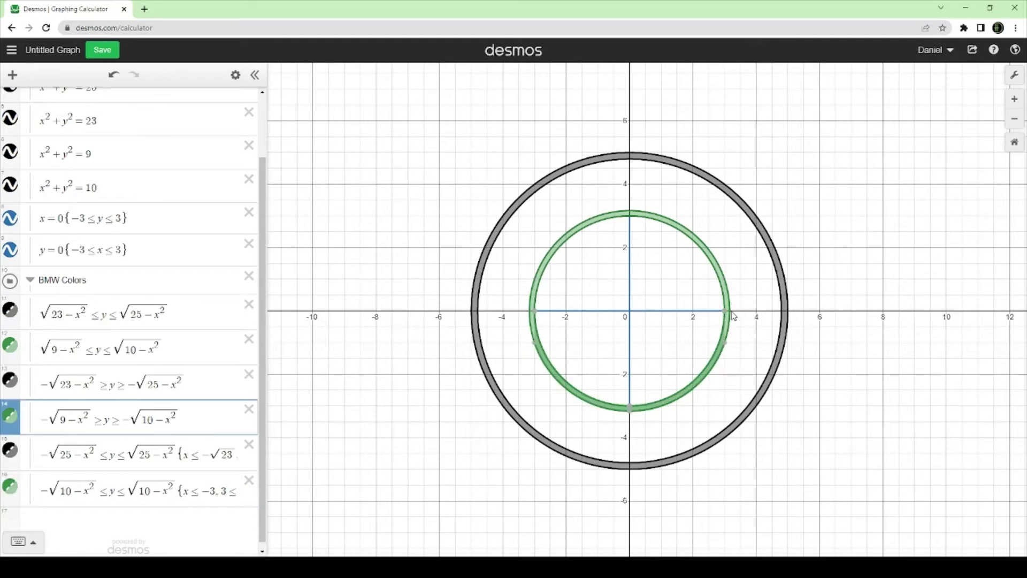
pyautogui.moveTo(730, 319)
pyautogui.press('Down')
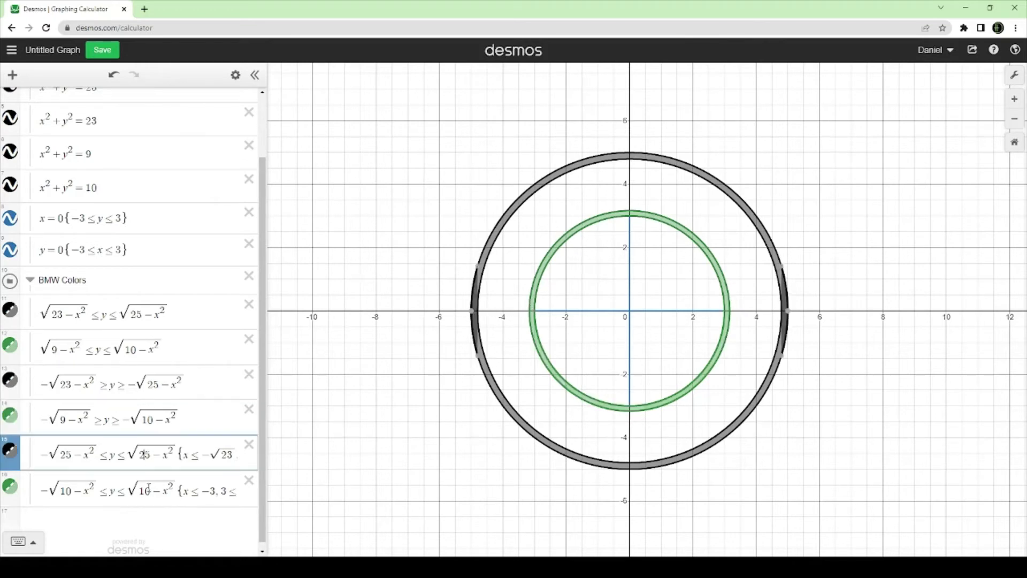
pyautogui.press('Down')
# Recolor the three green inner-ring inequalities in BMW Colors black
pyautogui.click(235, 75)
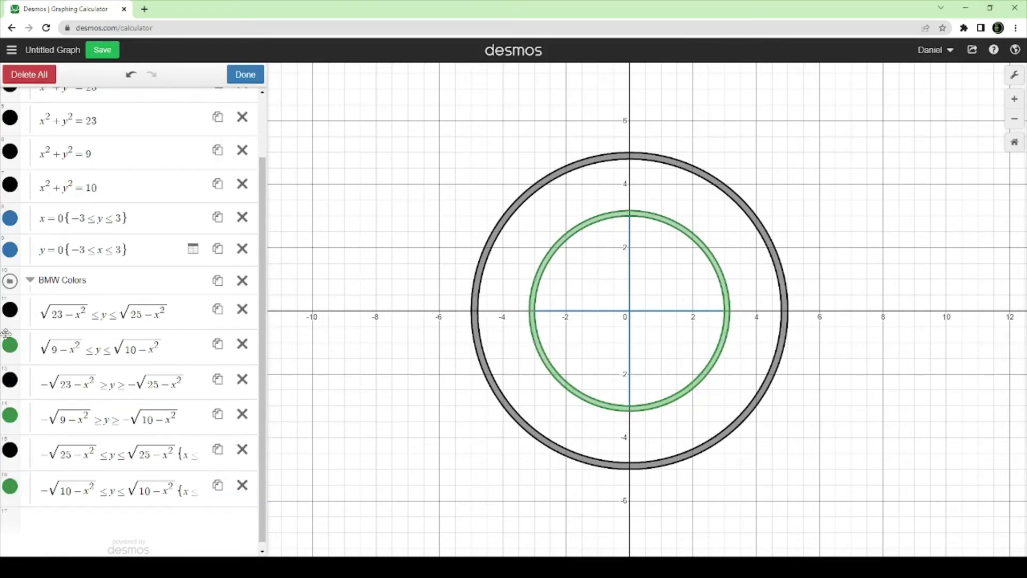
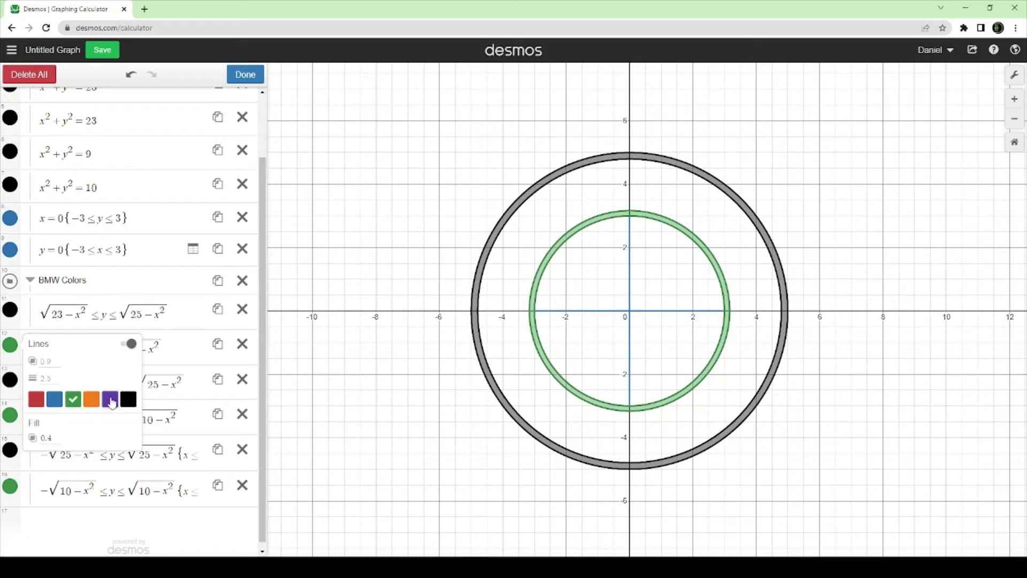
pyautogui.click(10, 449)
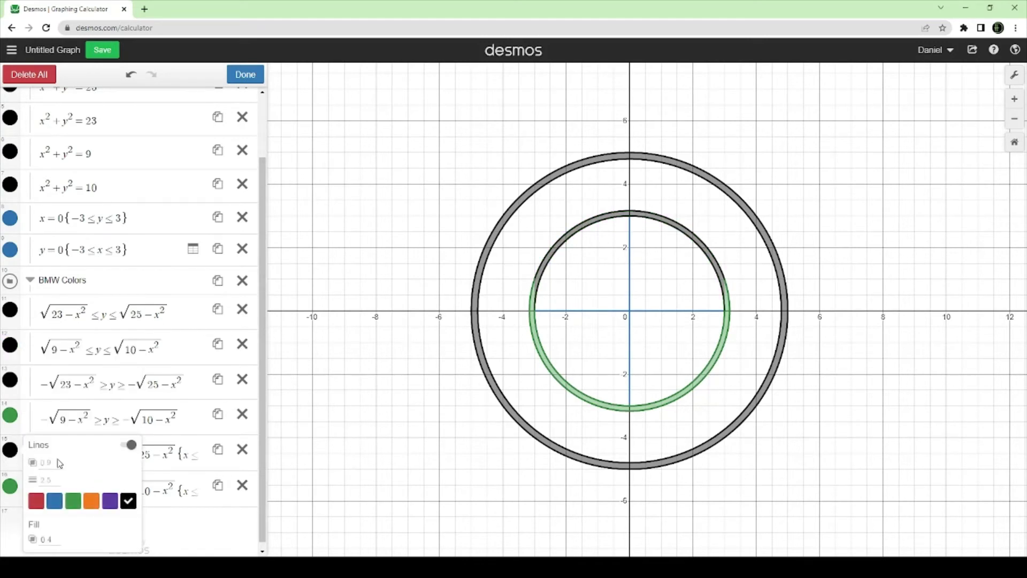
pyautogui.click(10, 415)
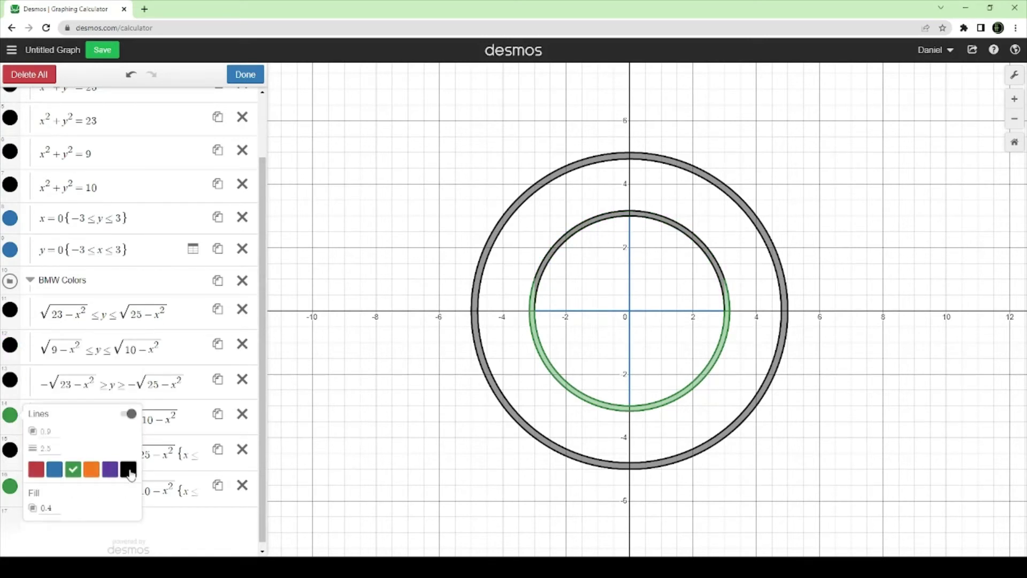
pyautogui.click(129, 469)
pyautogui.click(11, 486)
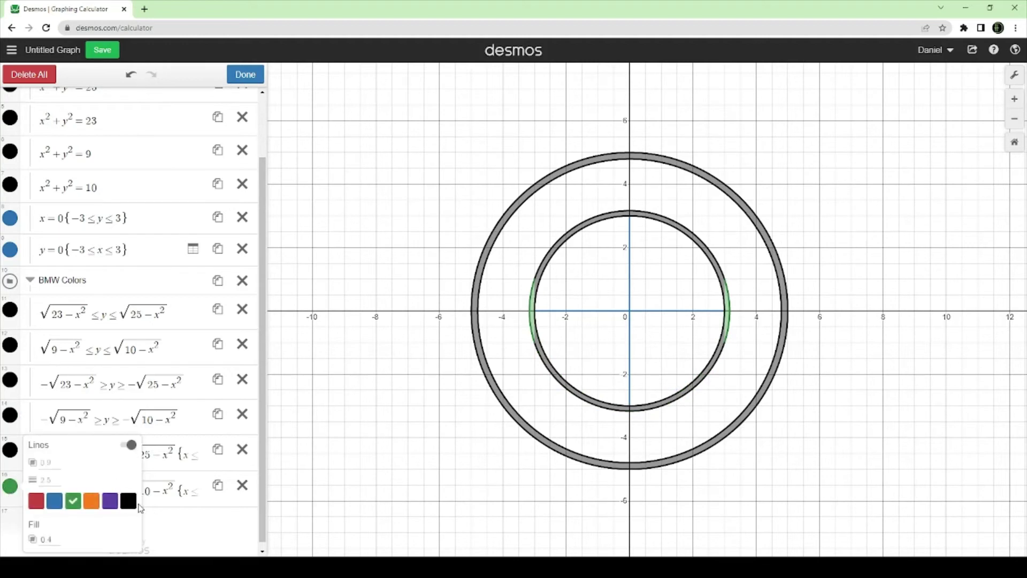
pyautogui.click(128, 501)
pyautogui.click(509, 327)
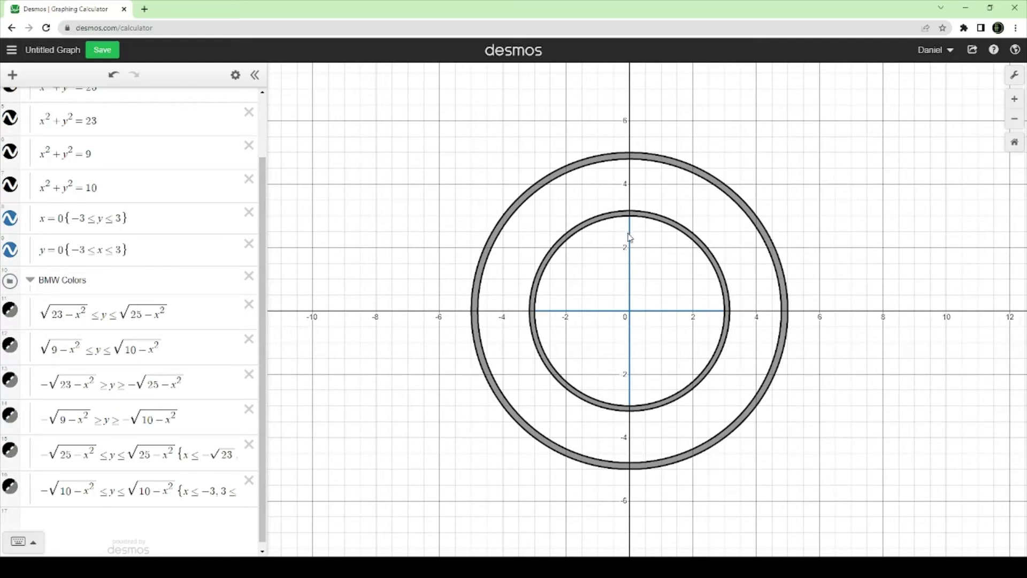
pyautogui.scroll(-1, 74, 401)
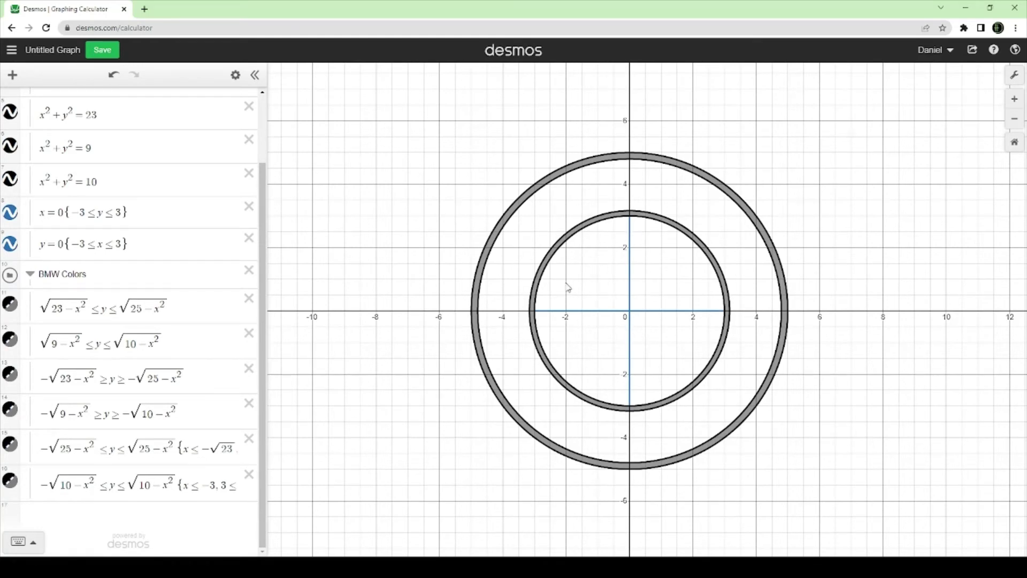
pyautogui.click(143, 486)
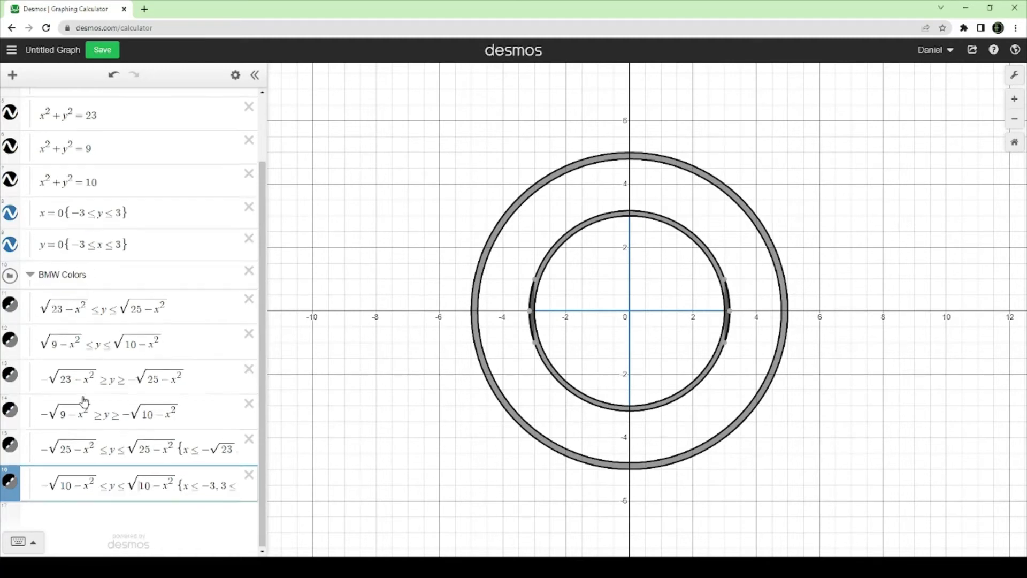
pyautogui.scroll(2, 85, 400)
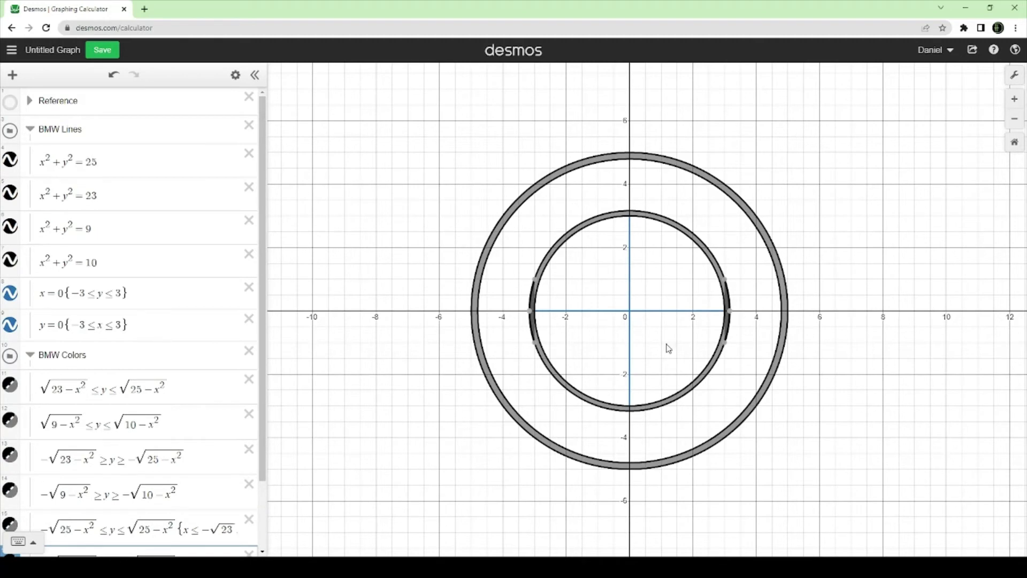
# Hide the BMW Colors shading and collapse that folder
pyautogui.click(633, 311)
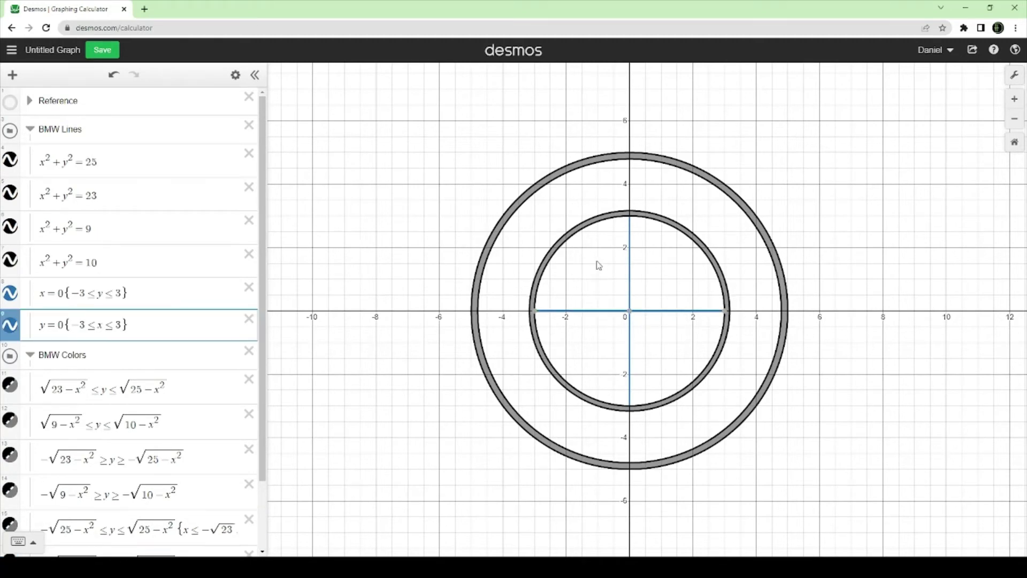
pyautogui.click(578, 238)
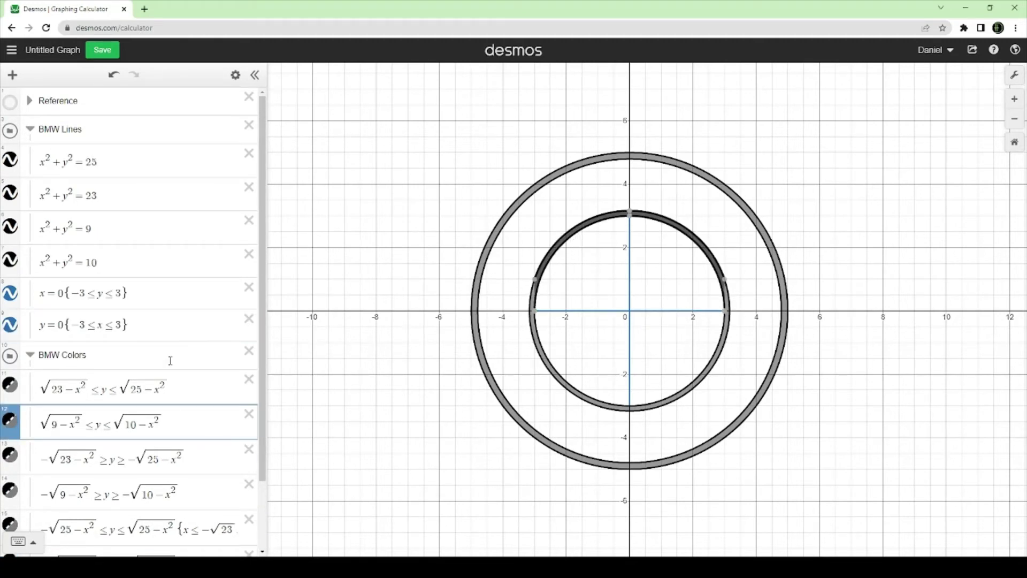
pyautogui.click(10, 356)
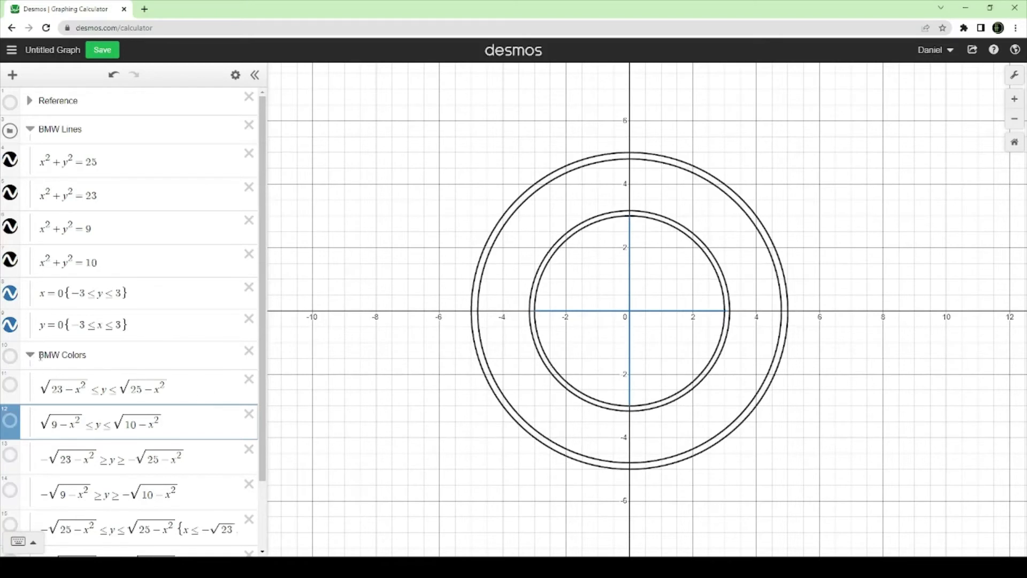
pyautogui.click(30, 354)
# Duplicate the circle x² + y² = 9 in BMW Lines and move the copy below x² + y² = 10
pyautogui.click(553, 258)
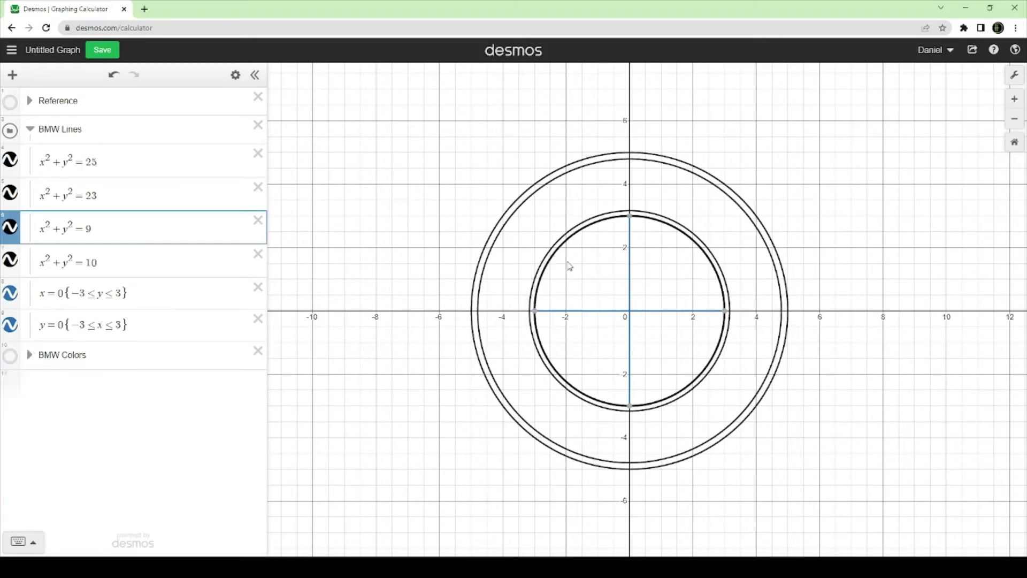
pyautogui.click(236, 74)
pyautogui.click(227, 225)
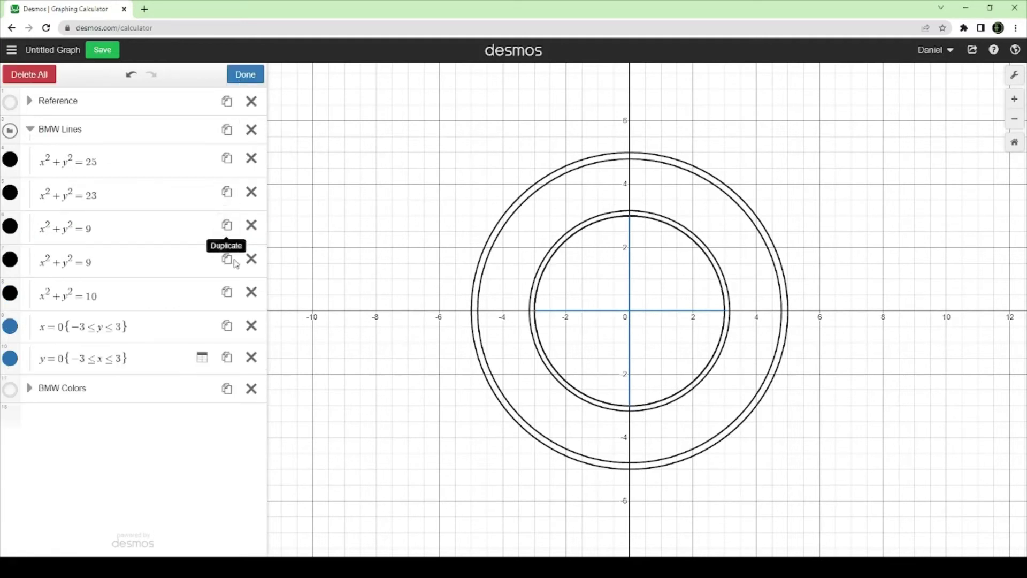
pyautogui.click(129, 261)
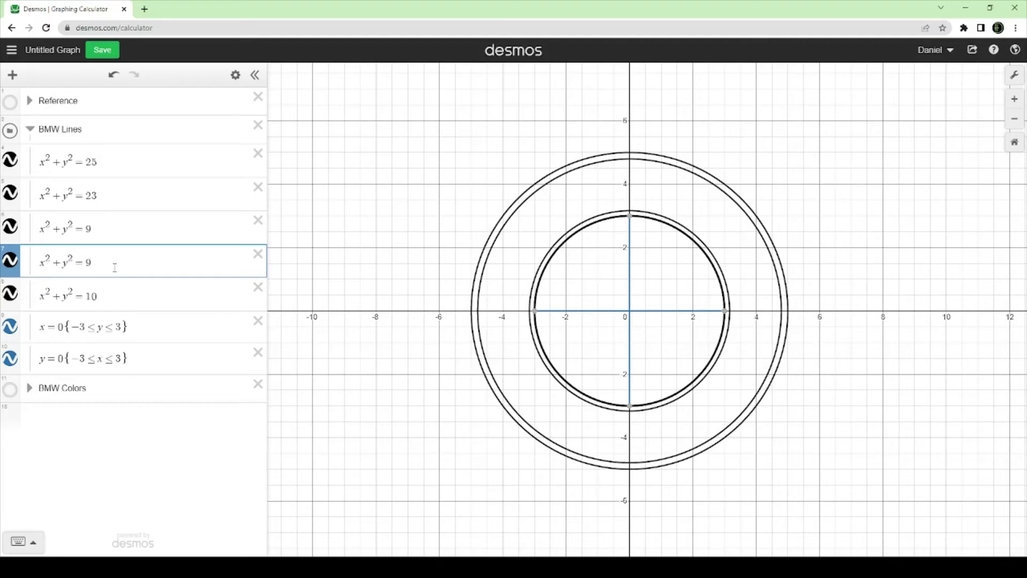
pyautogui.moveTo(115, 268); pyautogui.dragTo(18, 298)
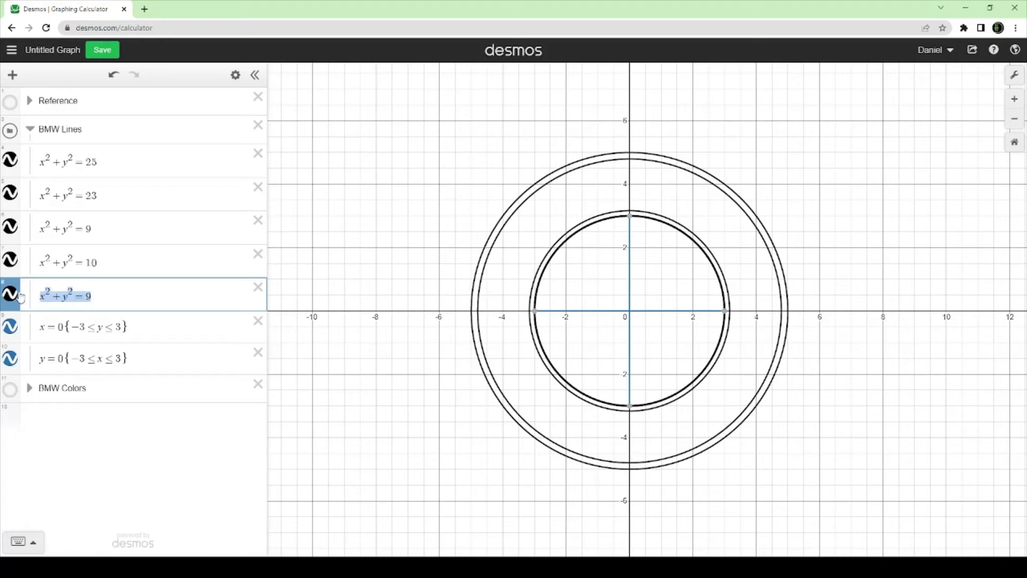
# Replace the duplicated circle equation below x² + y² = 10 with y = √(9 − x²)
pyautogui.click(97, 298)
pyautogui.moveTo(110, 297); pyautogui.dragTo(40, 295)
pyautogui.click(120, 297)
pyautogui.write('y=-x')
pyautogui.press('BackSpace')
pyautogui.press('BackSpace')
pyautogui.write('sqrt9-x')
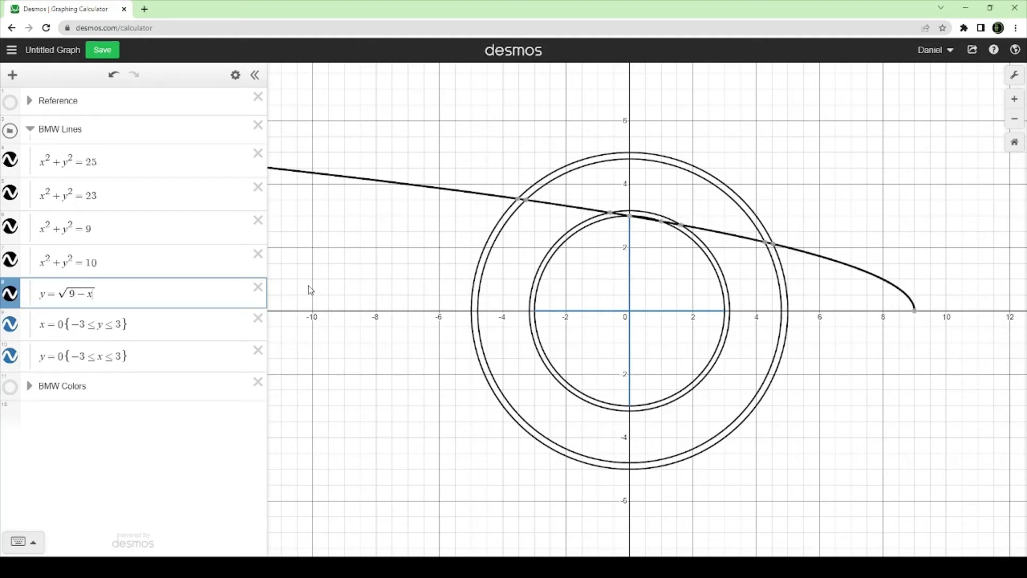
pyautogui.write('^2')
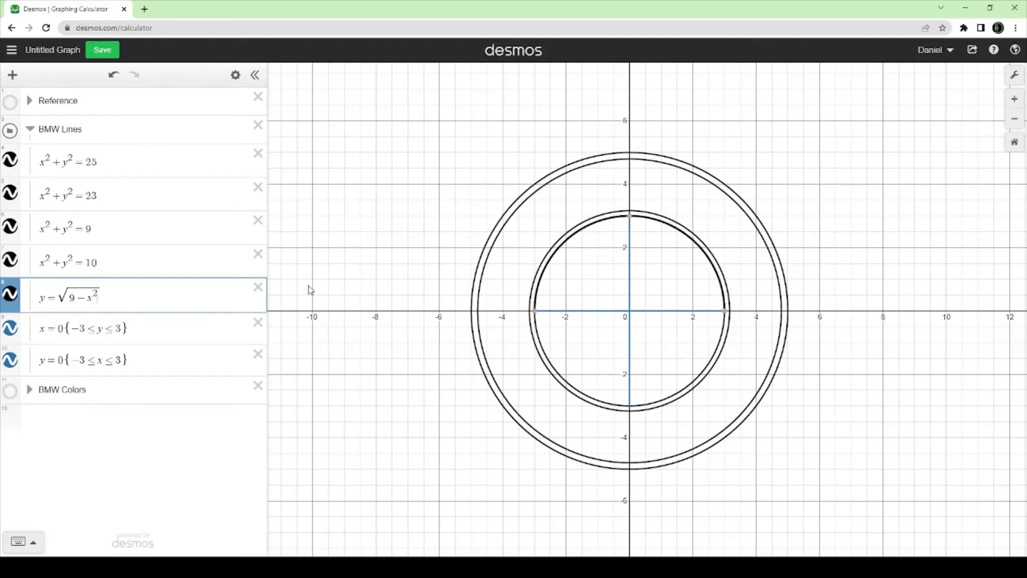
# Recolor the semicircle y = √(9 − x²) orange and duplicate it as y = −√(9 − x²)
pyautogui.click(236, 74)
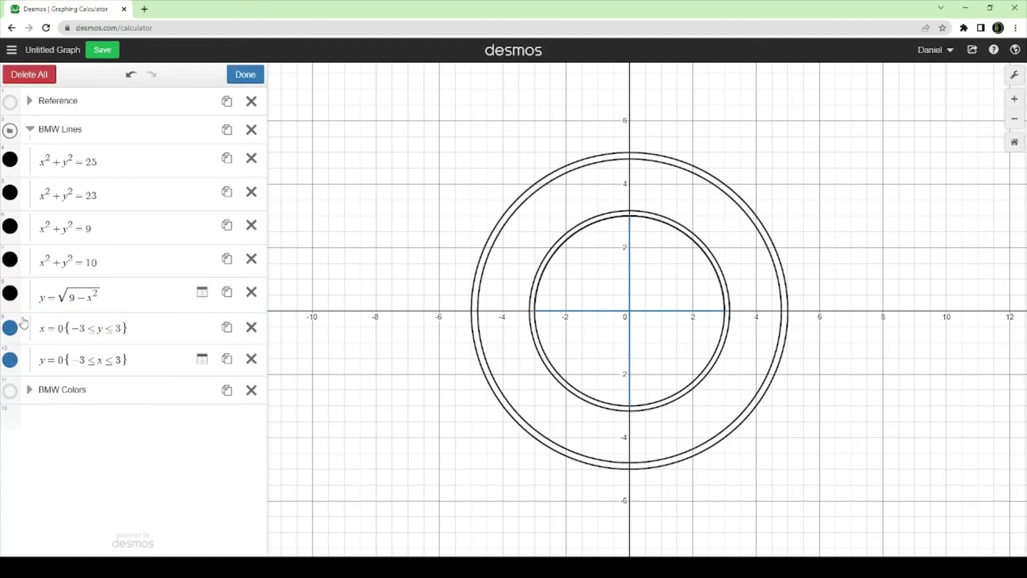
pyautogui.click(10, 294)
pyautogui.click(96, 352)
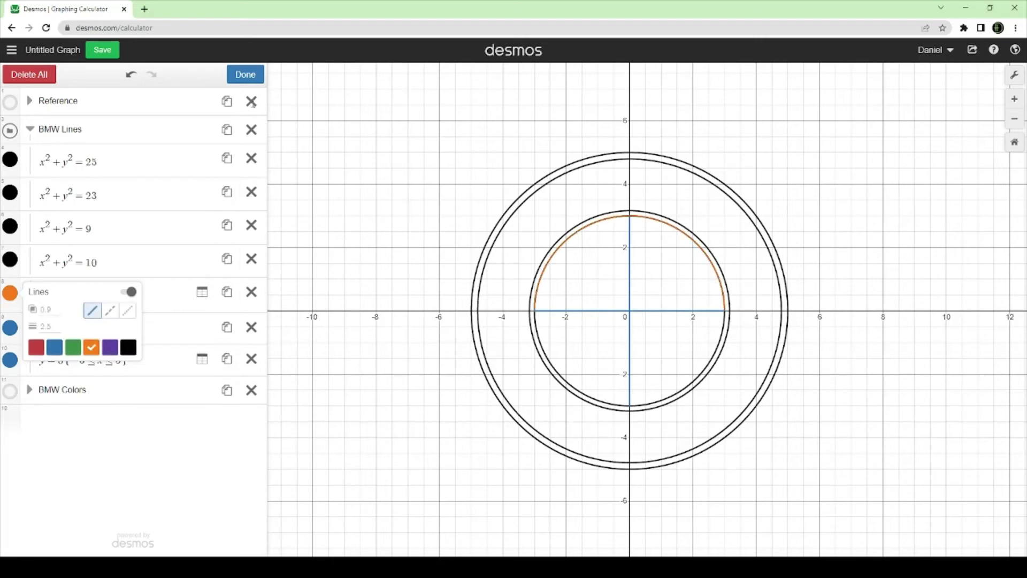
pyautogui.click(227, 291)
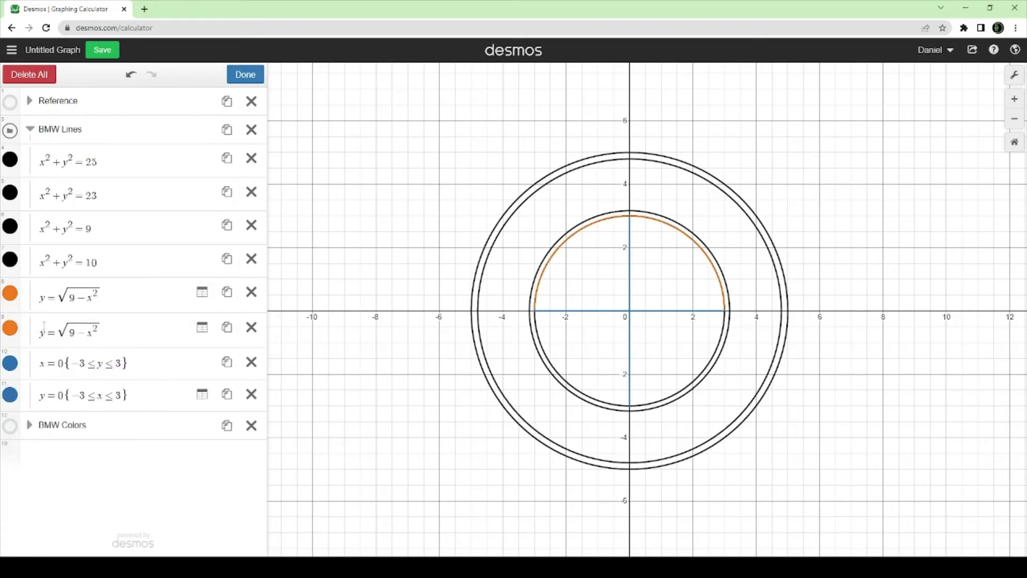
pyautogui.click(201, 324)
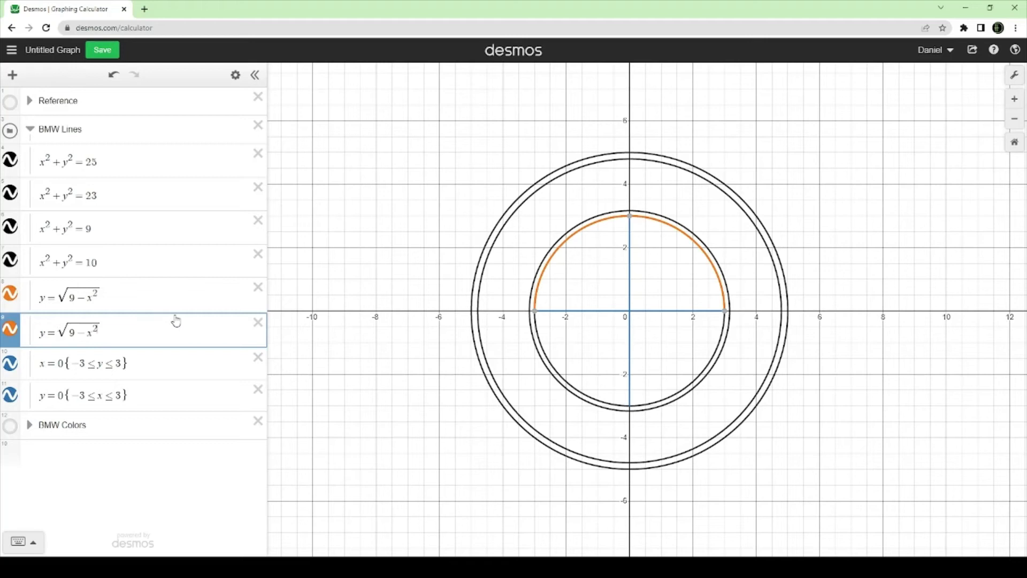
pyautogui.write('-')
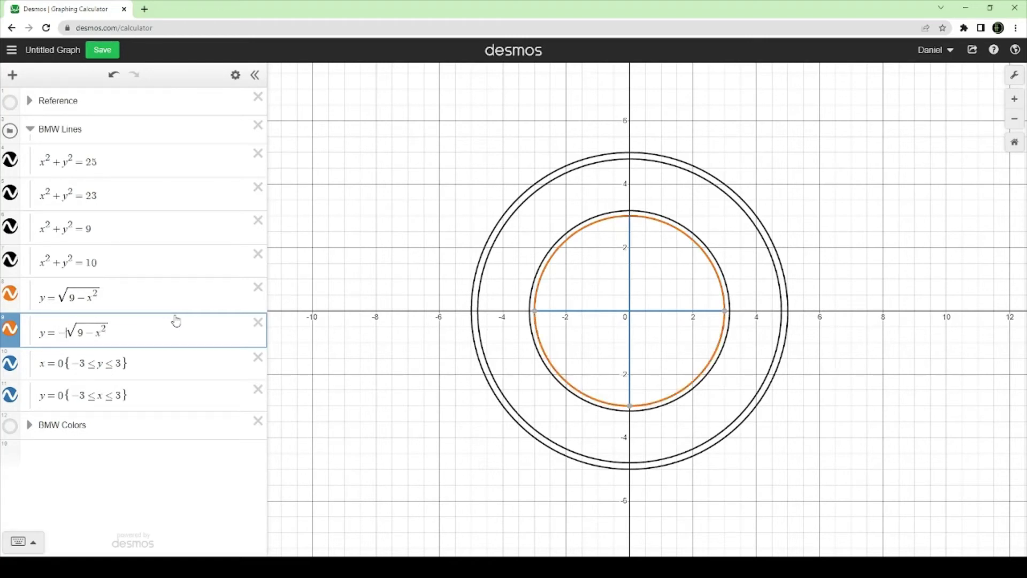
# Restrict the upper semicircle y = √(9 − x²) to the domain {x ≤ 0}
pyautogui.click(133, 290)
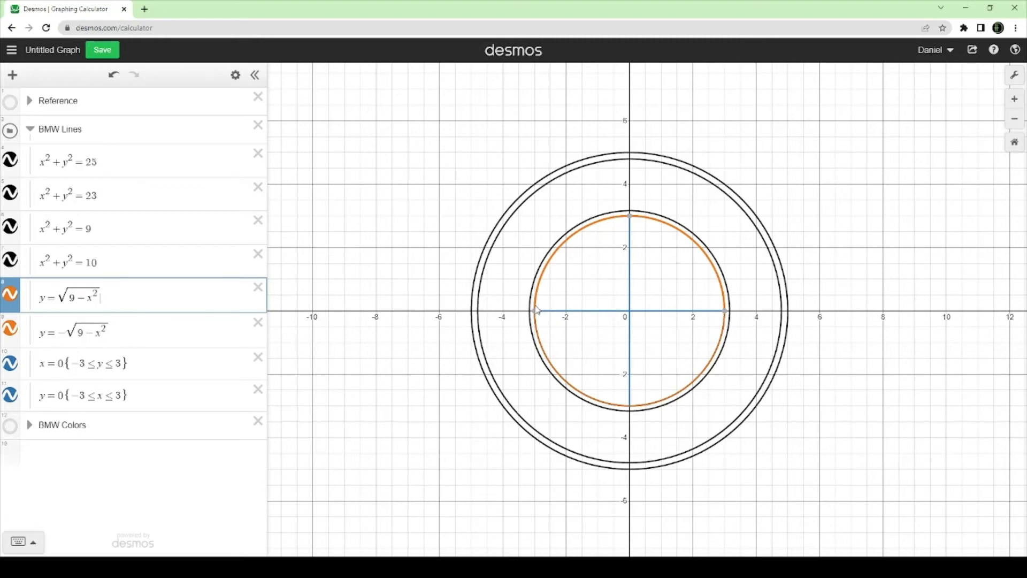
pyautogui.moveTo(537, 314)
pyautogui.write('{')
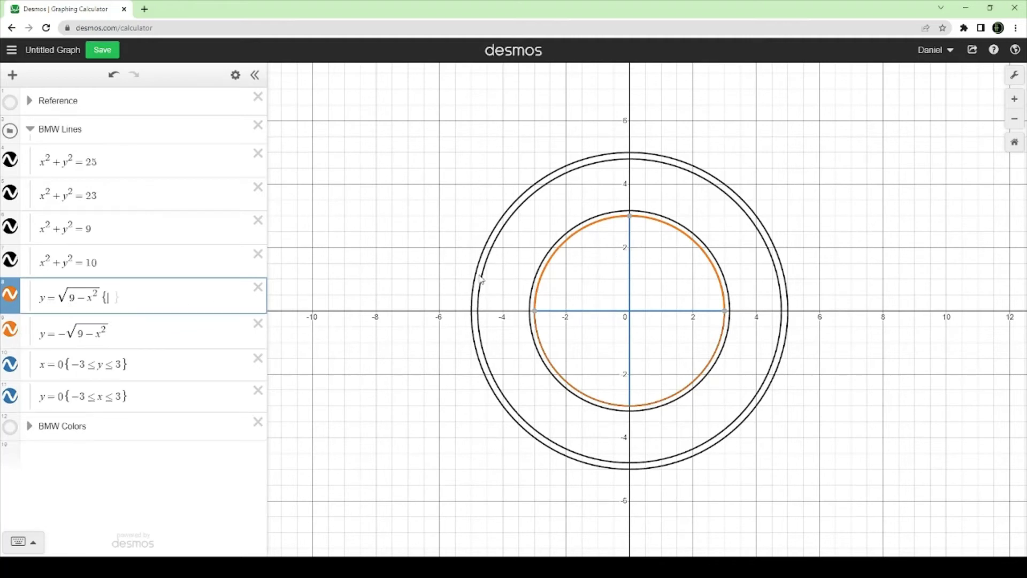
pyautogui.write('x<=0')
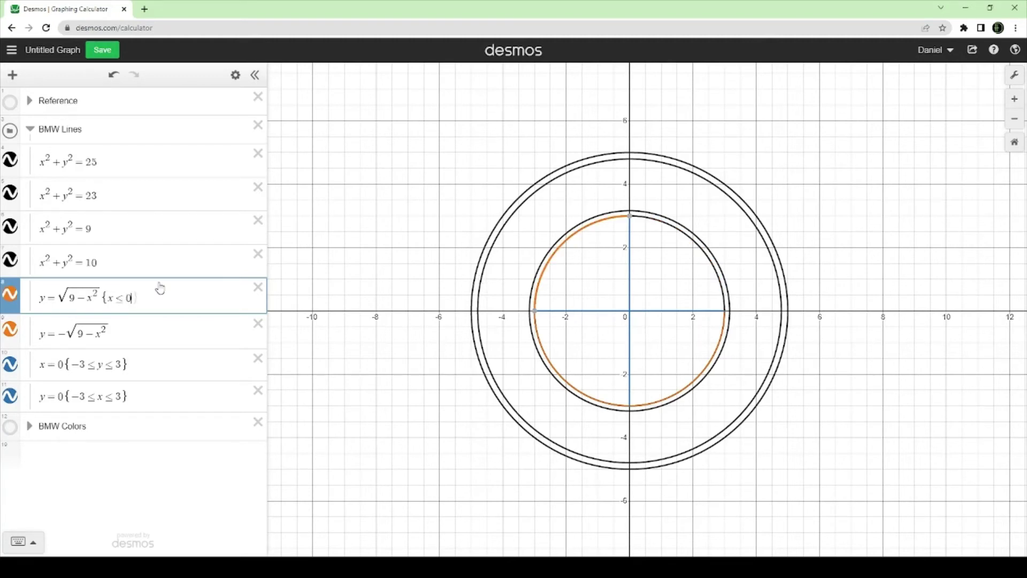
# Restrict the lower semicircle y = −√(9 − x²) to the domain {x ≥ 0}
pyautogui.click(129, 332)
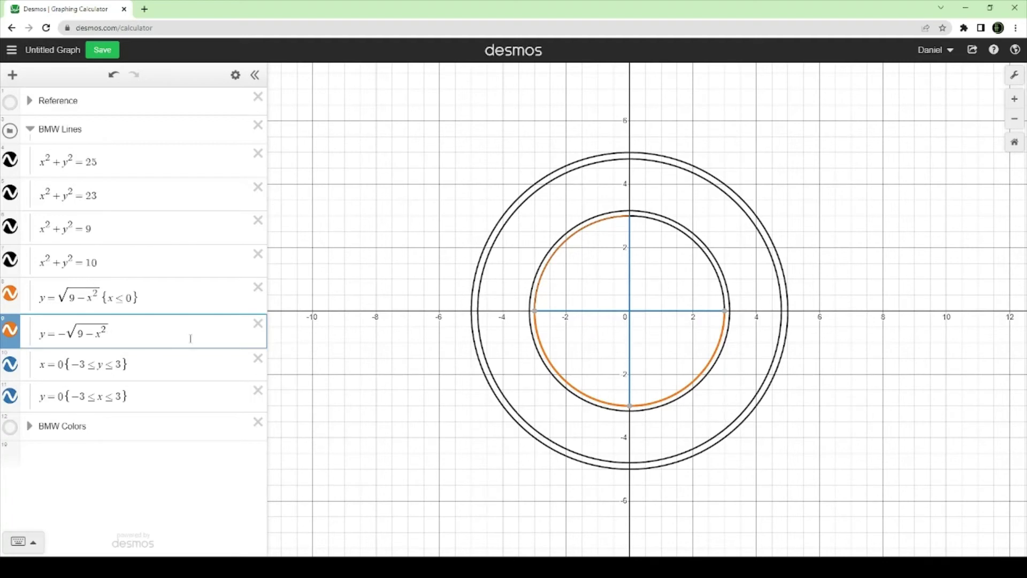
pyautogui.write('{x>=')
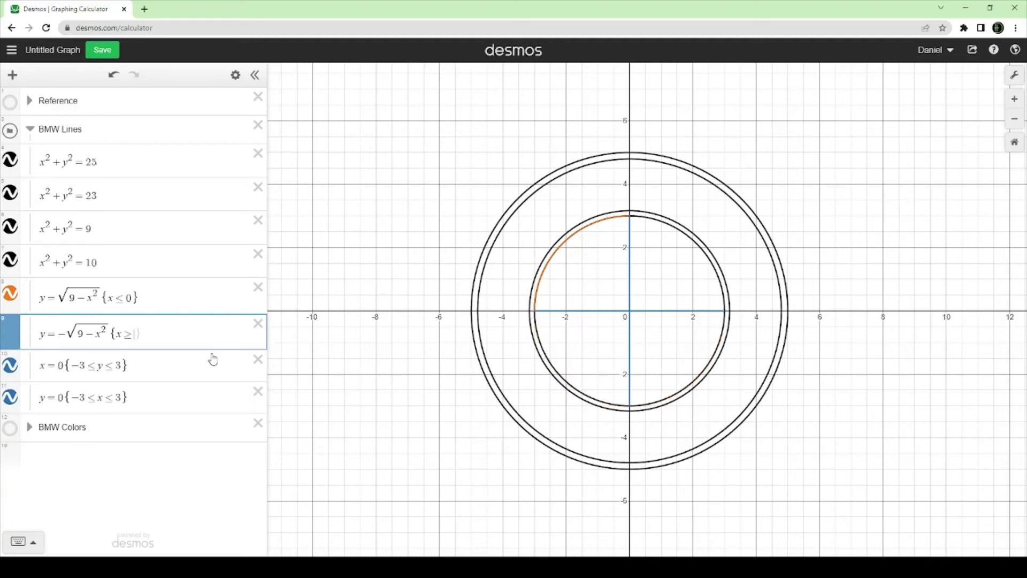
pyautogui.click(213, 359)
pyautogui.write('0')
pyautogui.press('BackSpace')
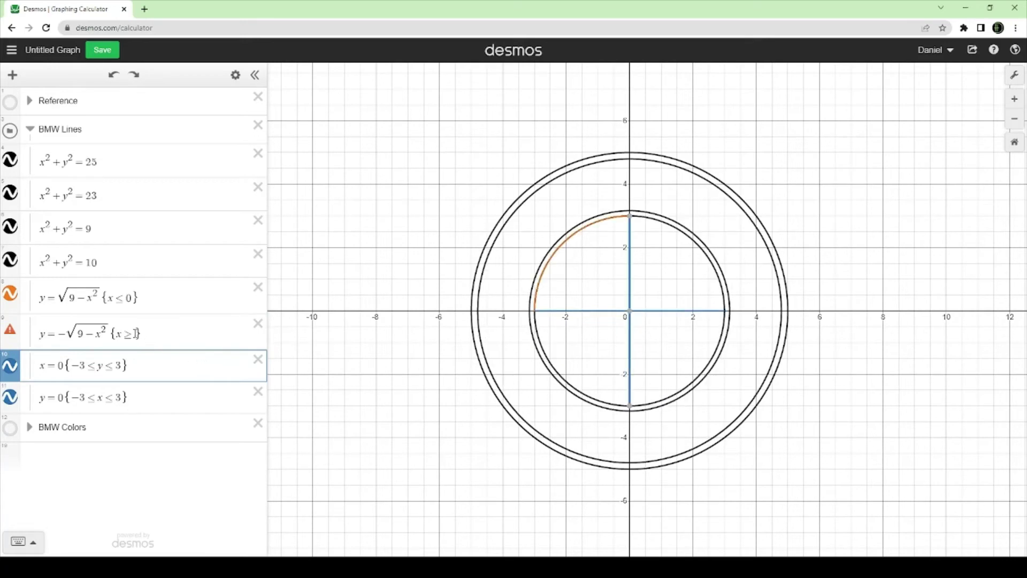
pyautogui.click(137, 333)
pyautogui.write('0')
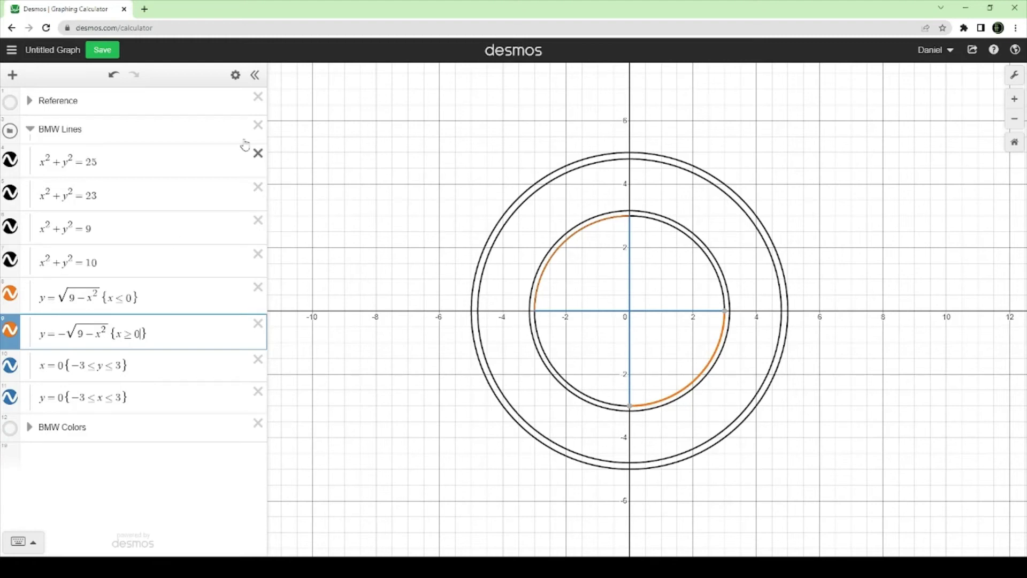
# Recolor both orange quarter arcs in BMW Lines blue
pyautogui.click(235, 75)
pyautogui.click(12, 297)
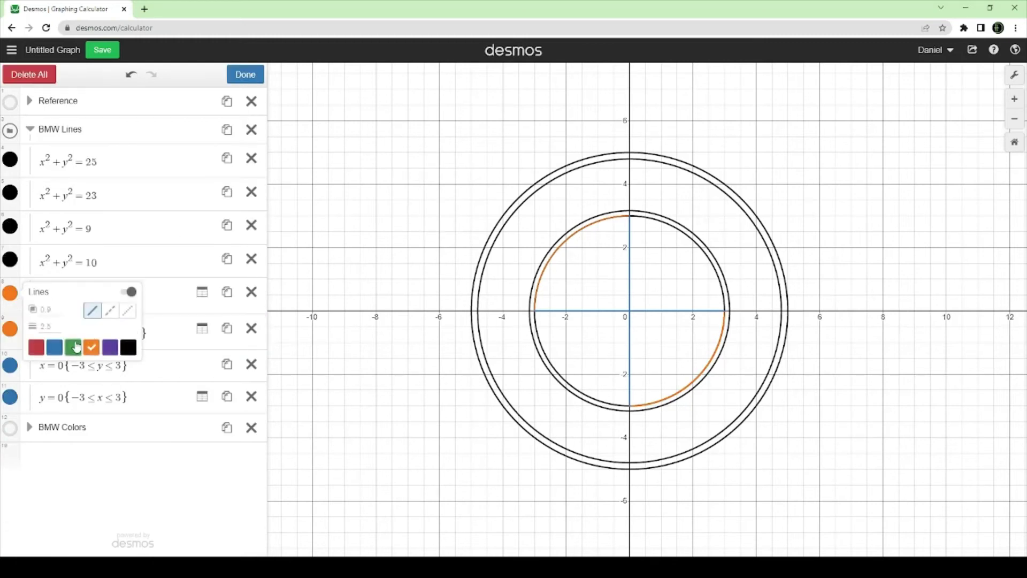
pyautogui.click(55, 347)
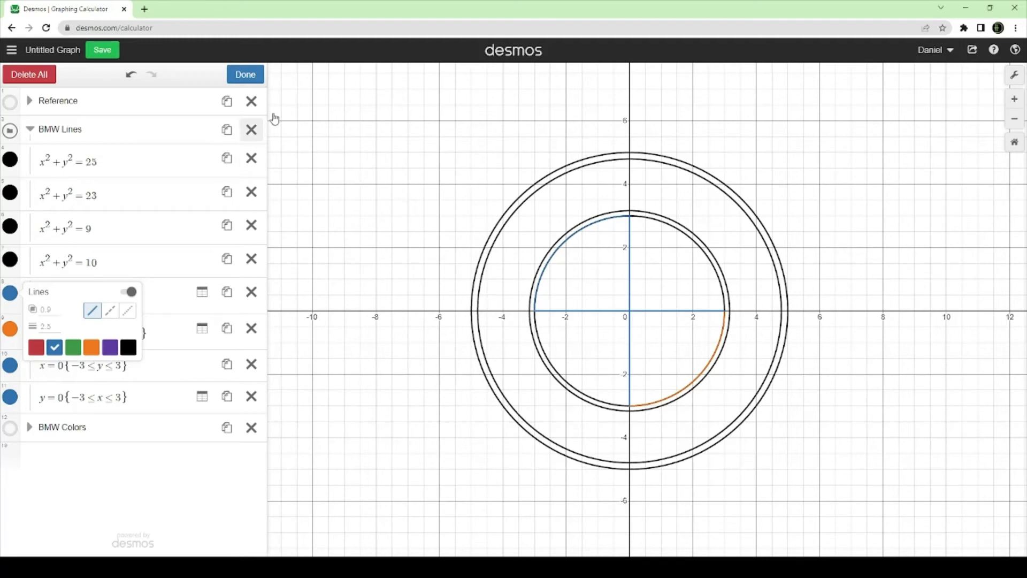
pyautogui.click(256, 74)
pyautogui.click(12, 330)
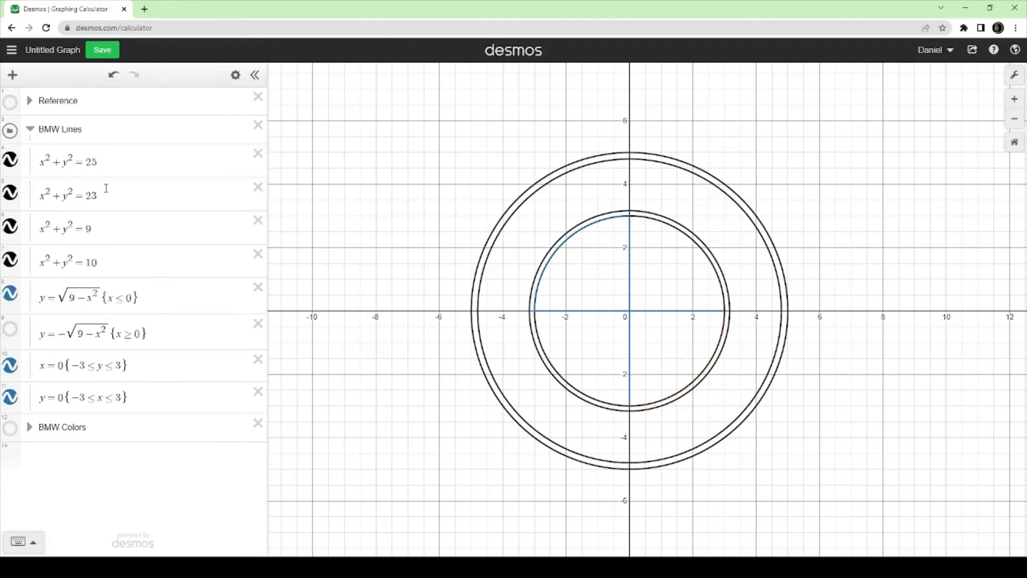
pyautogui.click(67, 320)
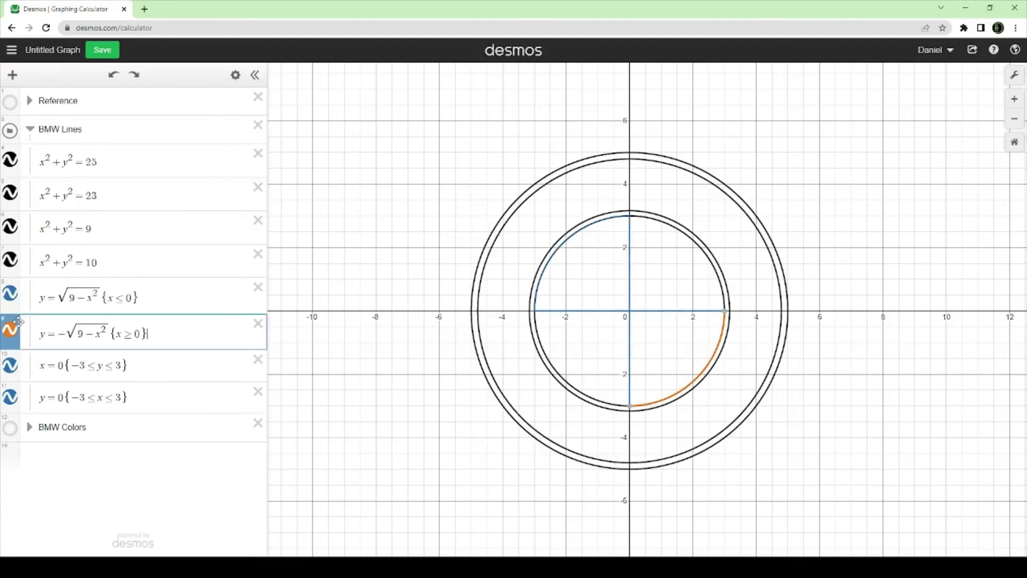
pyautogui.click(13, 331)
pyautogui.click(11, 330)
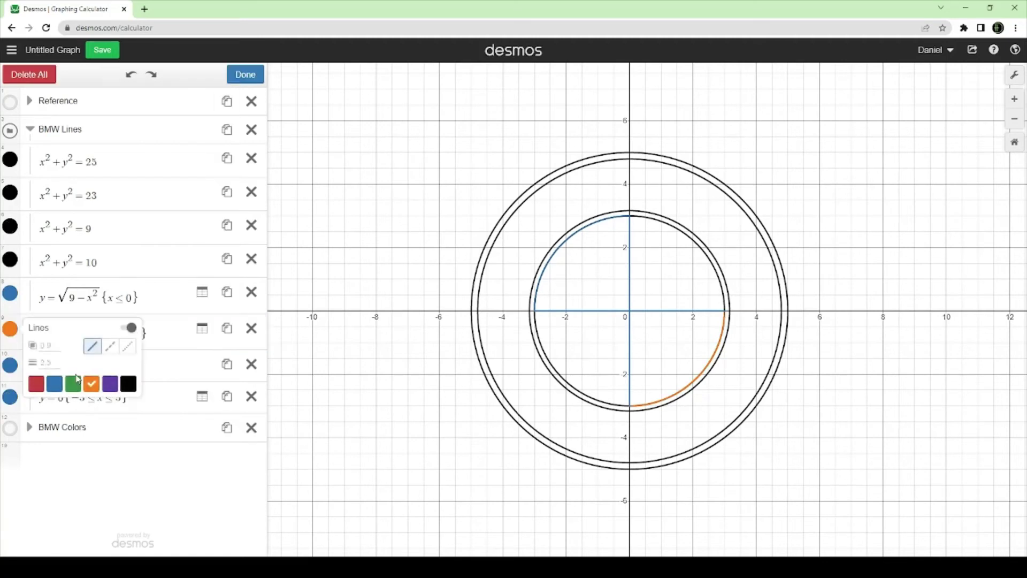
pyautogui.click(54, 383)
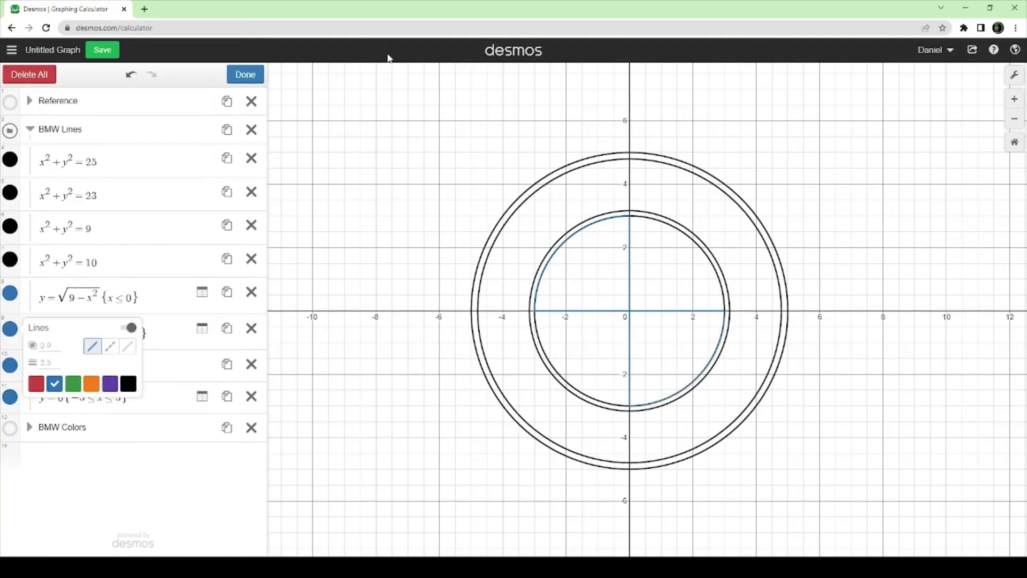
pyautogui.click(244, 74)
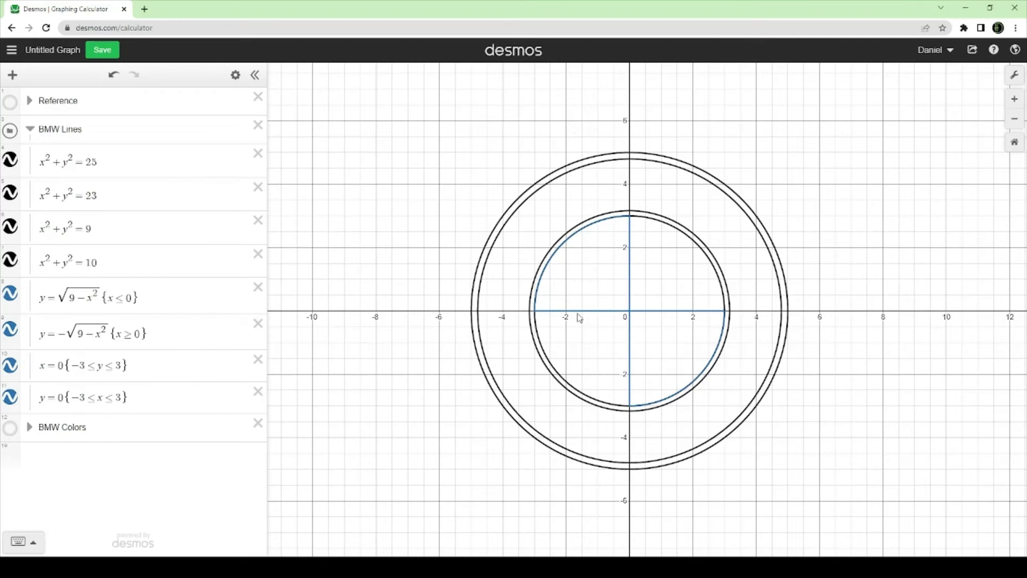
# Show the BMW Colors shading again and expand its folder
pyautogui.scroll(-1, 605, 305)
pyautogui.scroll(1, 643, 332)
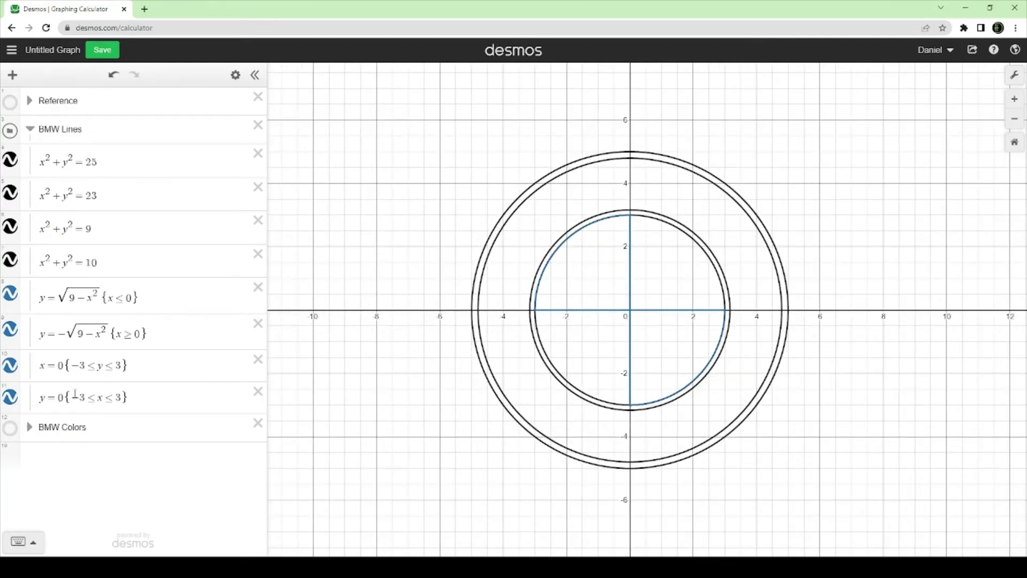
pyautogui.click(10, 428)
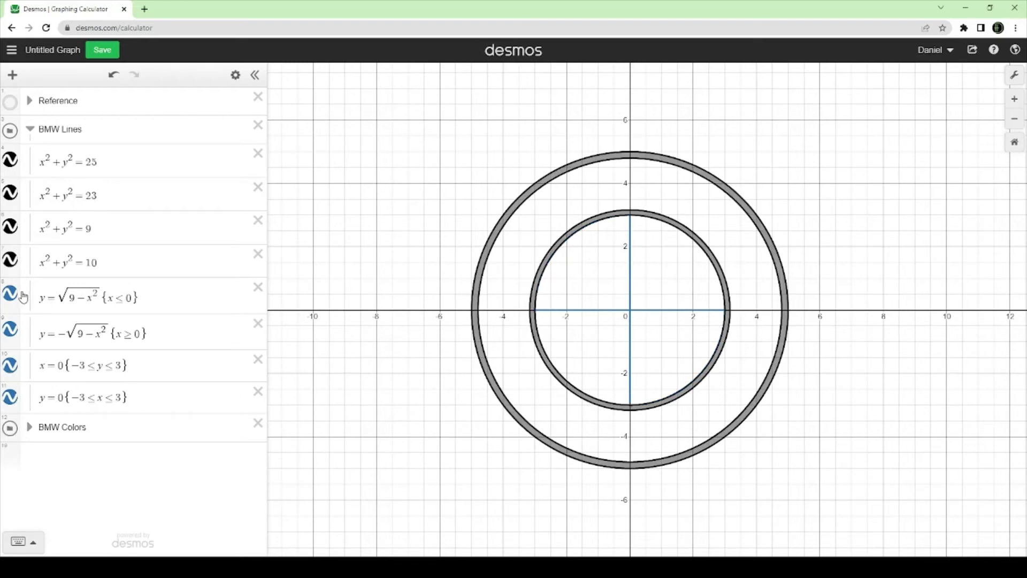
pyautogui.click(28, 427)
pyautogui.scroll(-3, 128, 321)
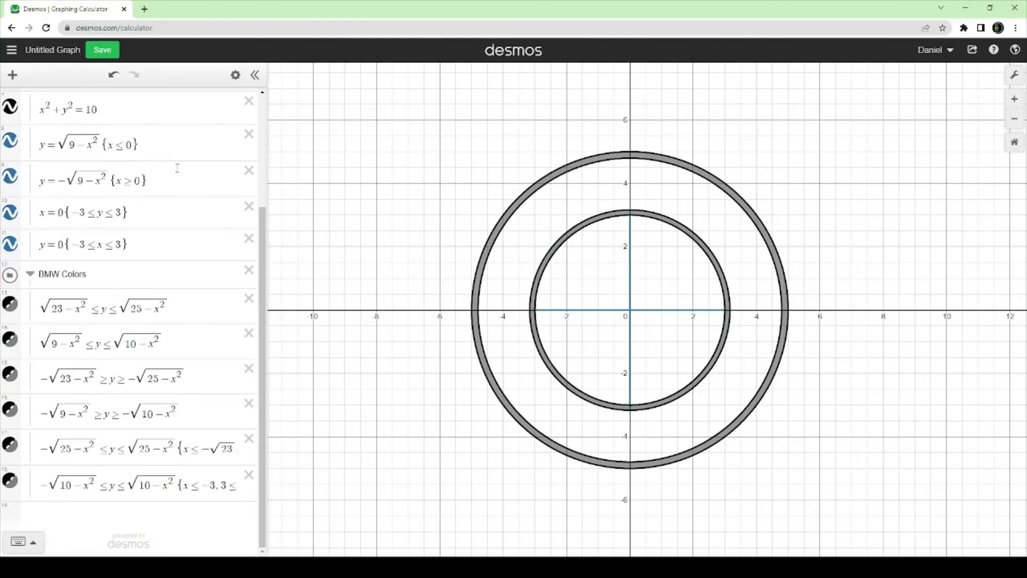
# Add the inequality √(9 − x²) ≥ y ≥ 0 {x ≤ 0} at the end of BMW Colors to shade the upper-left inner quadrant
pyautogui.moveTo(101, 146); pyautogui.dragTo(62, 150)
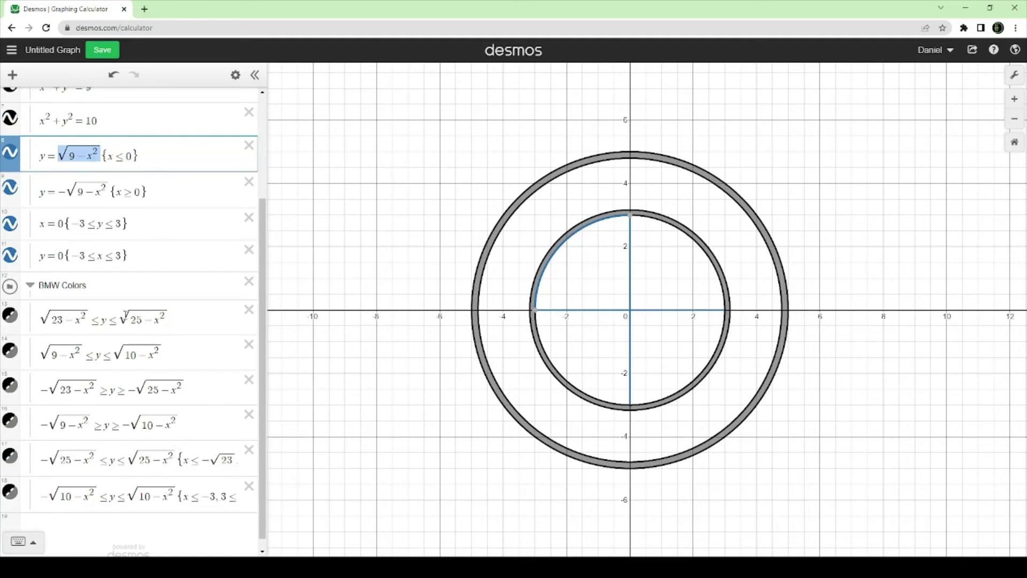
pyautogui.click(132, 487)
pyautogui.press('Return')
pyautogui.write('sqrt(9-x^2)')
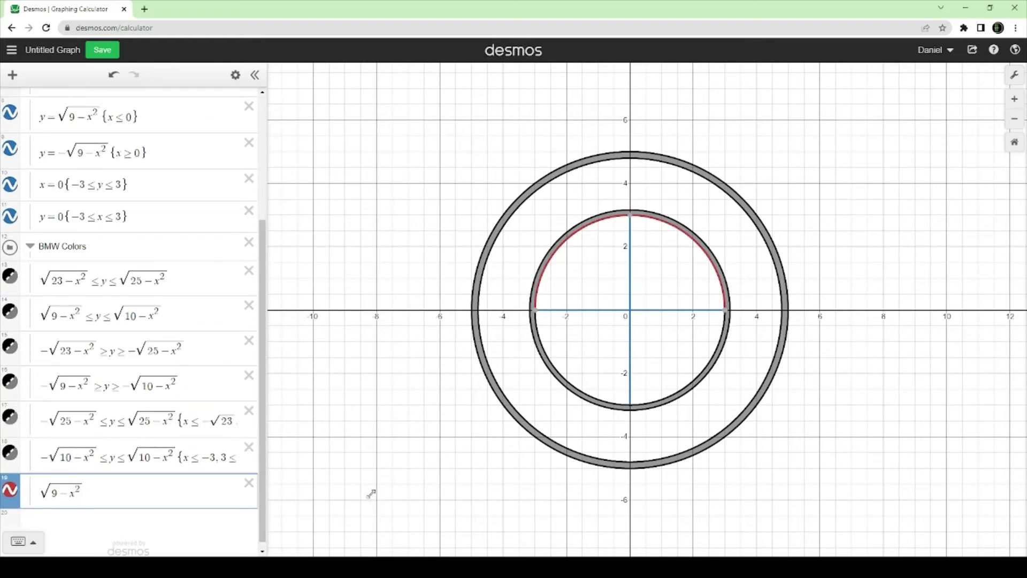
pyautogui.write('>=y')
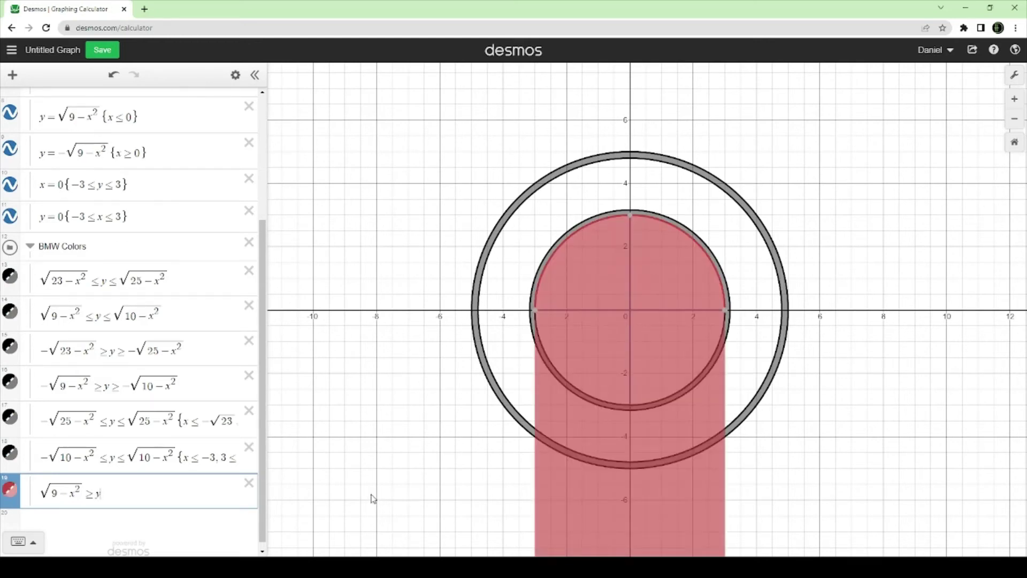
pyautogui.write('>=')
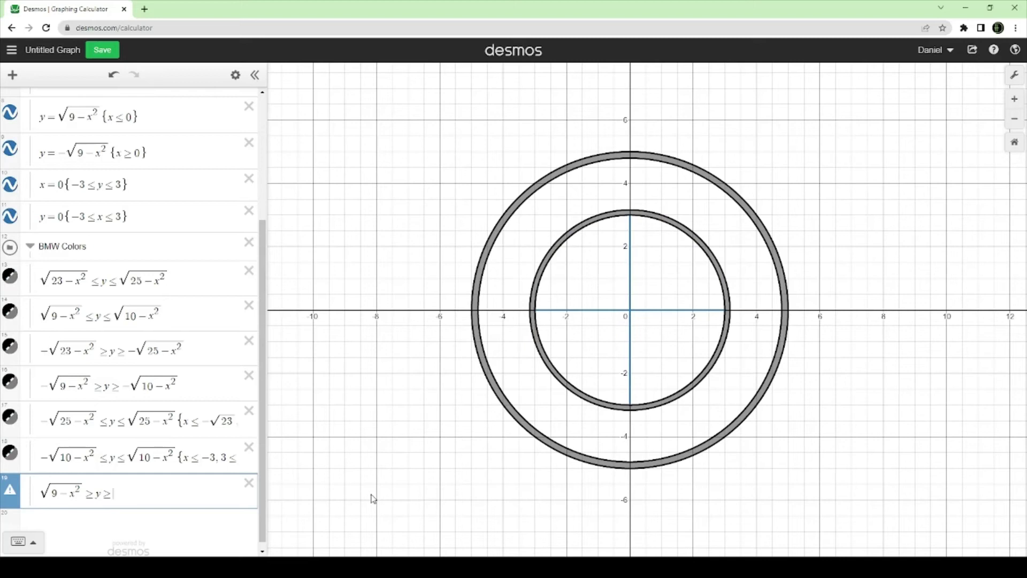
pyautogui.write('0')
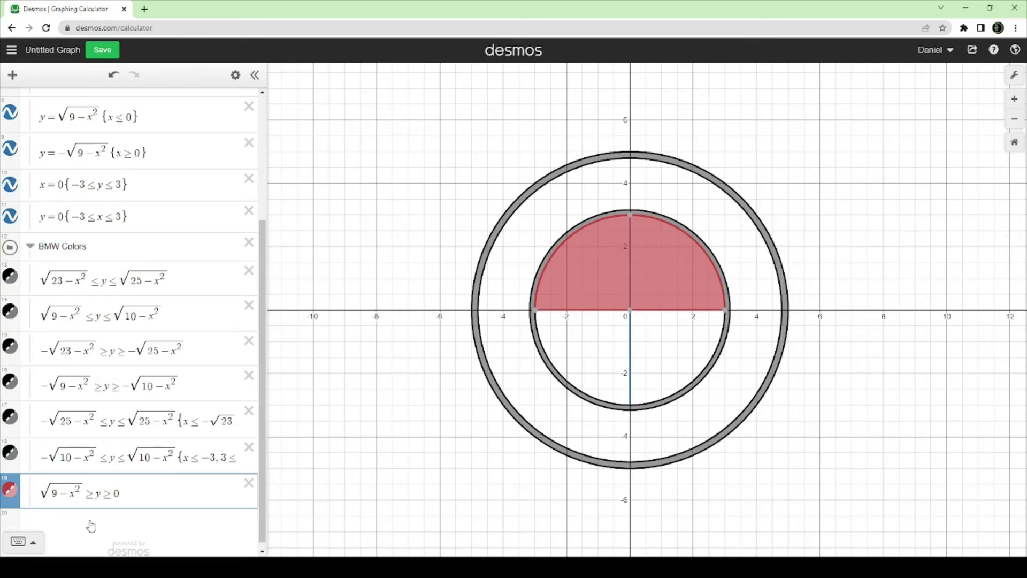
pyautogui.write('{x<=0')
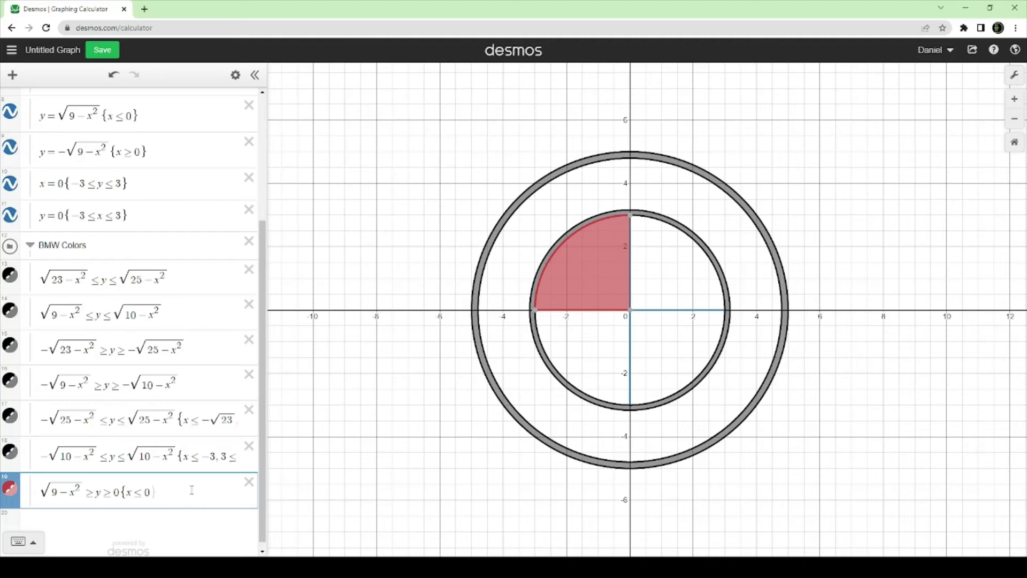
# Copy the upper-left quadrant inequality into a new expression below it
pyautogui.moveTo(151, 492); pyautogui.dragTo(43, 488)
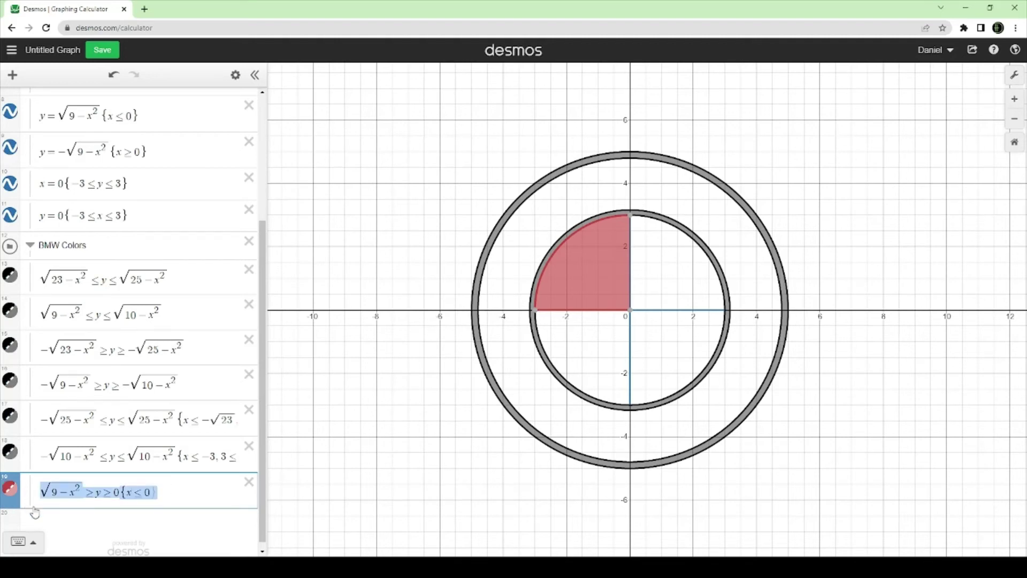
pyautogui.hotkey('ctrl', 'c')
pyautogui.click(47, 522)
pyautogui.hotkey('ctrl', 'v')
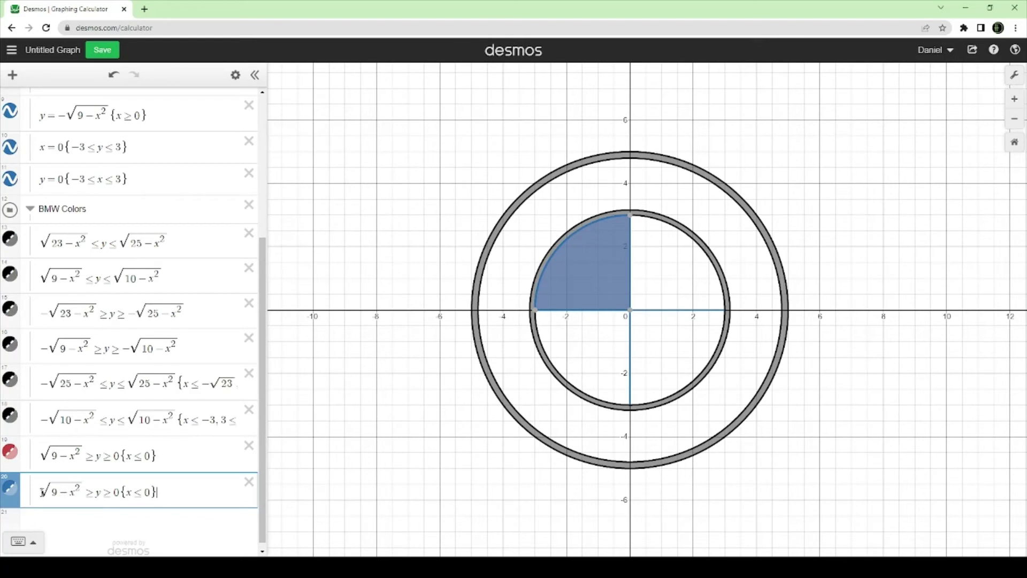
# Change the copied inequality to −√(9 − x²) ≤ y ≤ 0 {x ≥ 0} to shade the lower-right inner quadrant
pyautogui.click(42, 491)
pyautogui.write('-')
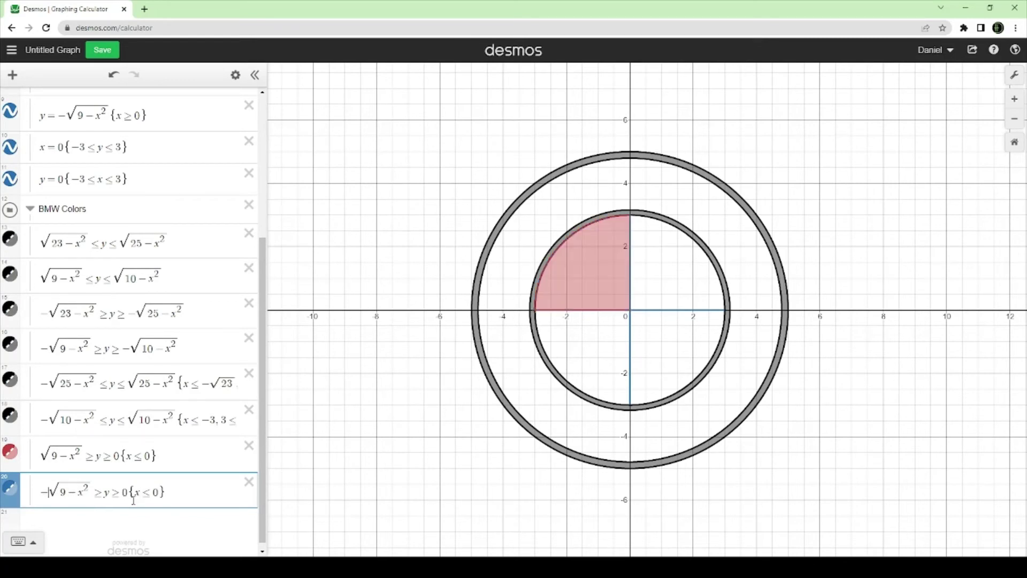
pyautogui.moveTo(129, 491); pyautogui.dragTo(98, 492)
pyautogui.write('<y<sqrt')
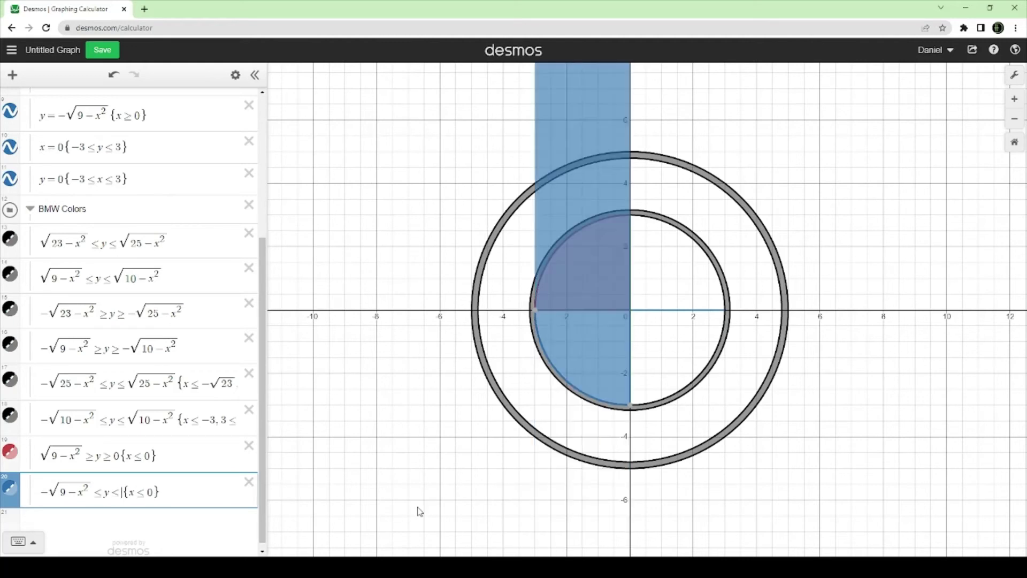
pyautogui.press('BackSpace')
pyautogui.write('0')
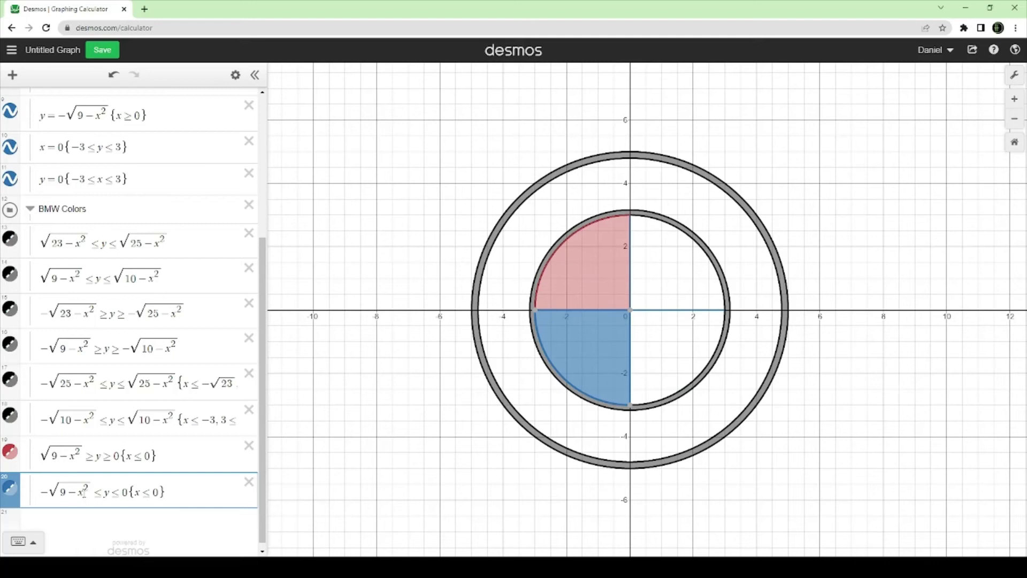
pyautogui.doubleClick(146, 492)
pyautogui.write('>=0')
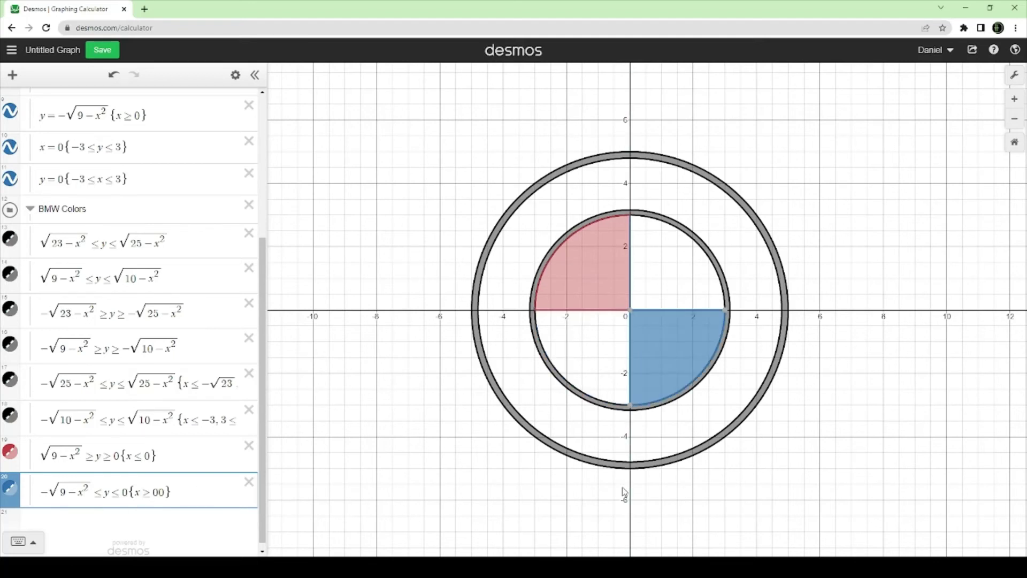
# Recolor the red upper-left quadrant shading blue
pyautogui.click(236, 75)
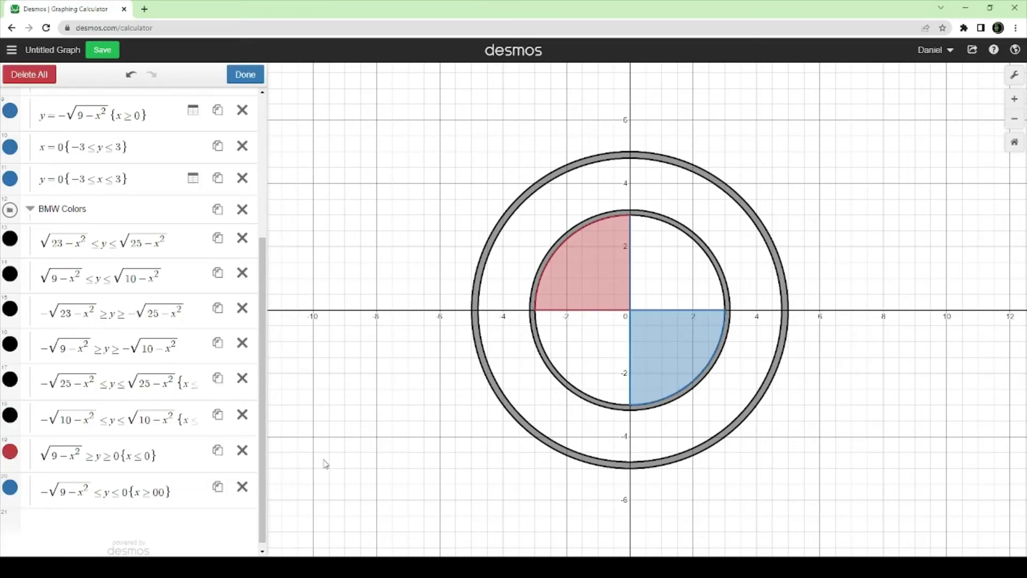
pyautogui.click(10, 452)
pyautogui.click(54, 501)
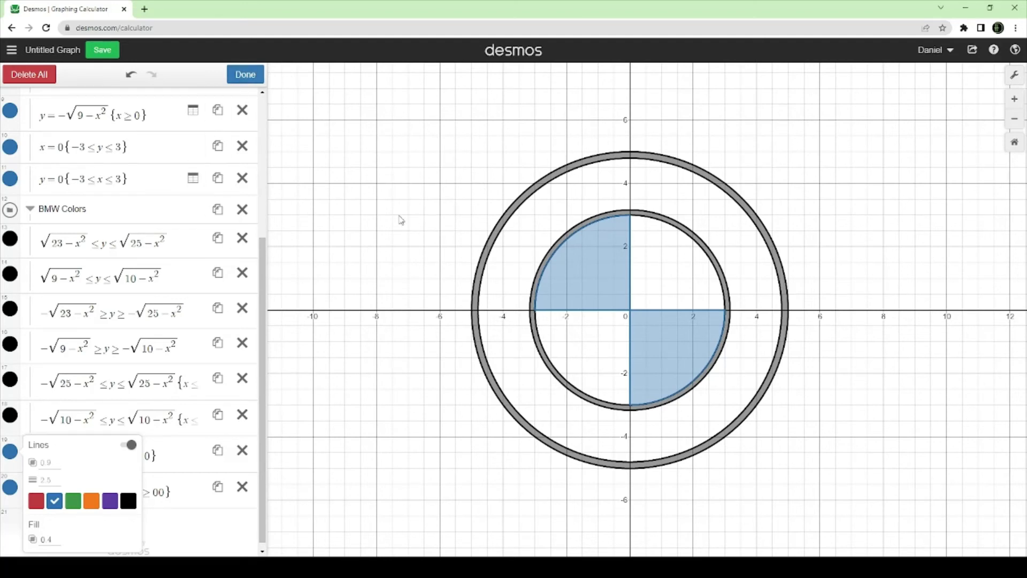
pyautogui.click(591, 222)
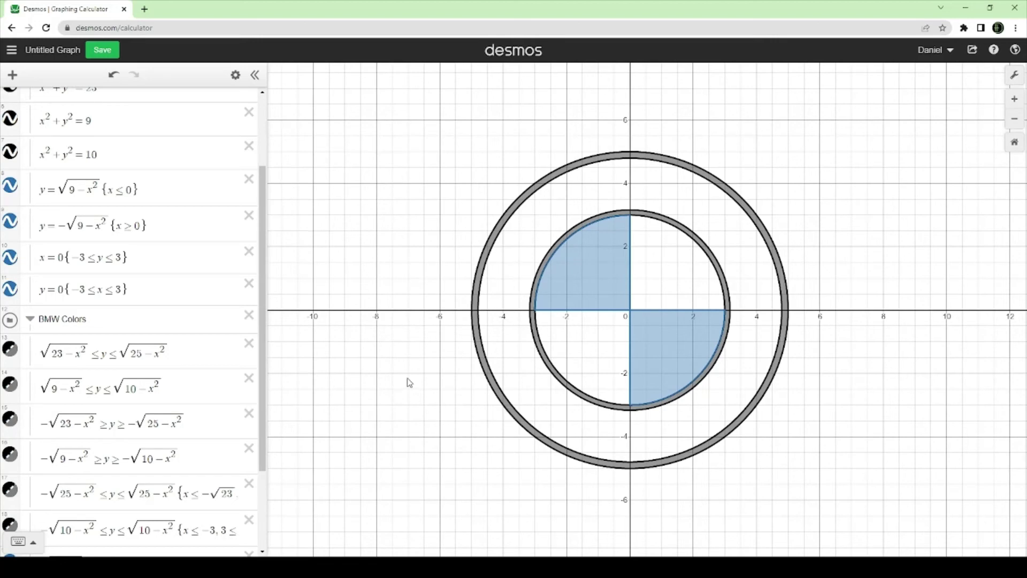
# Review the circle equations in BMW Lines and the inequalities in BMW Colors
pyautogui.scroll(-2, 70, 329)
pyautogui.scroll(4, 51, 300)
pyautogui.scroll(-1, 102, 385)
pyautogui.scroll(-3, 97, 405)
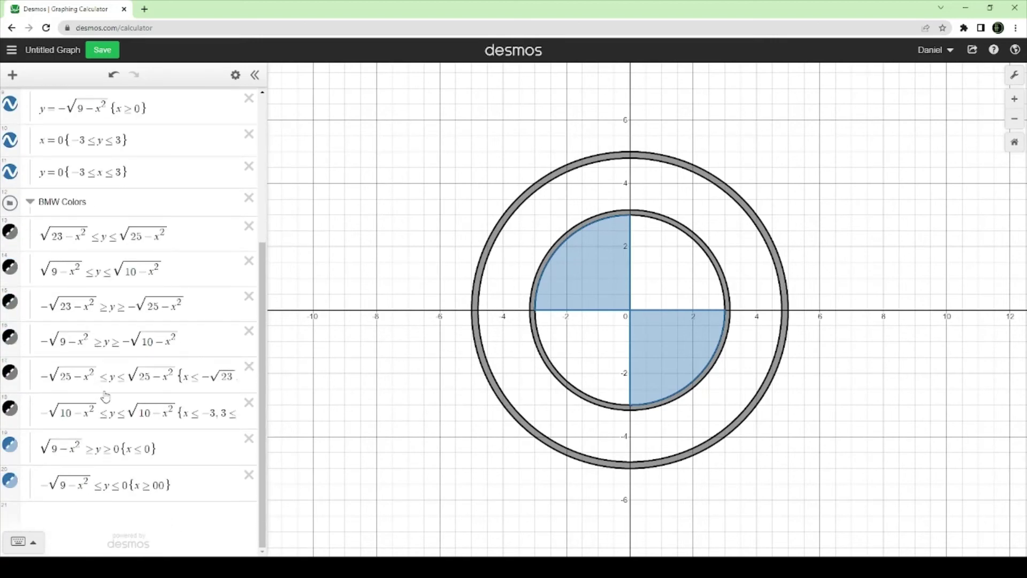
pyautogui.scroll(4, 106, 396)
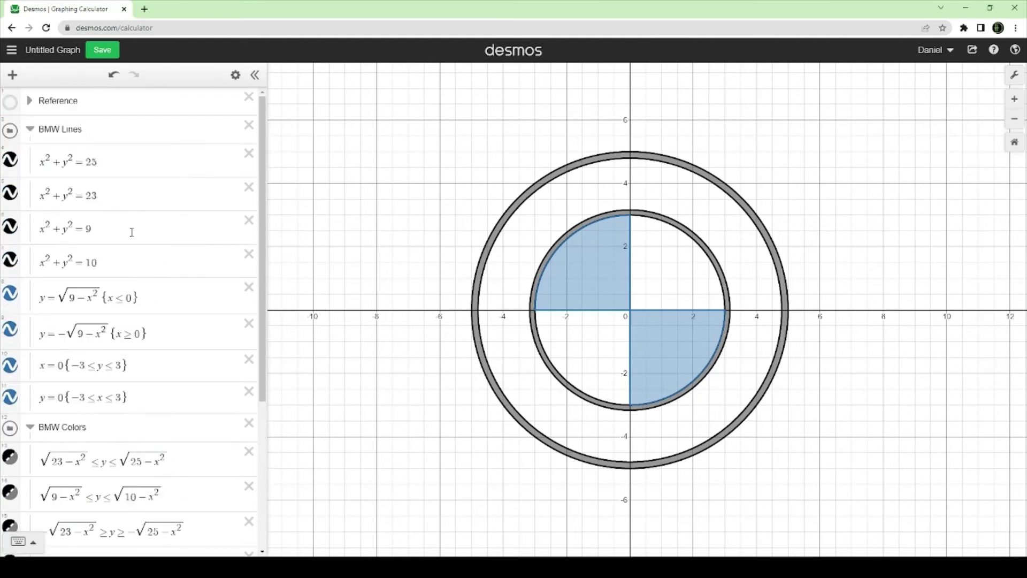
pyautogui.click(113, 197)
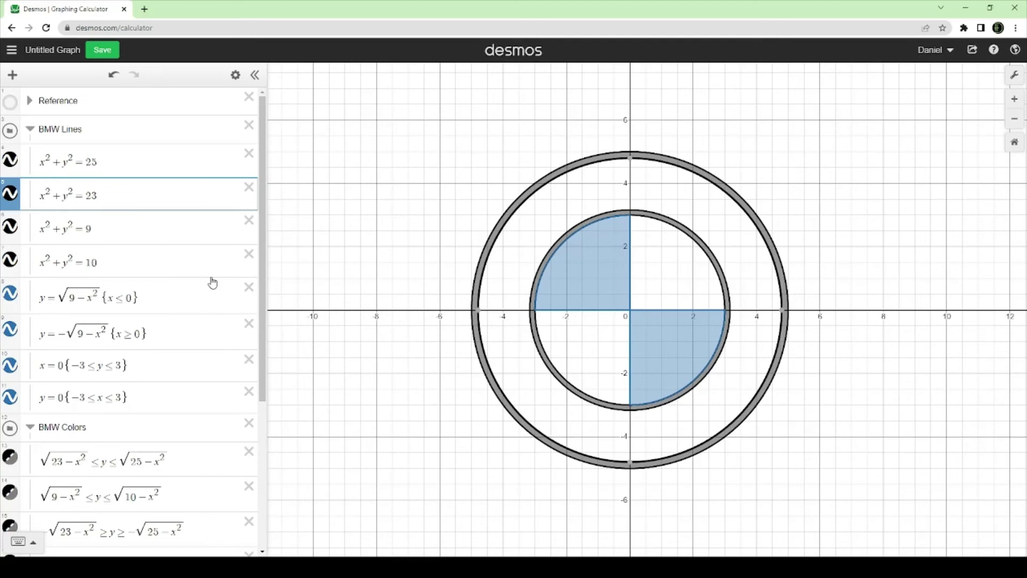
pyautogui.click(139, 266)
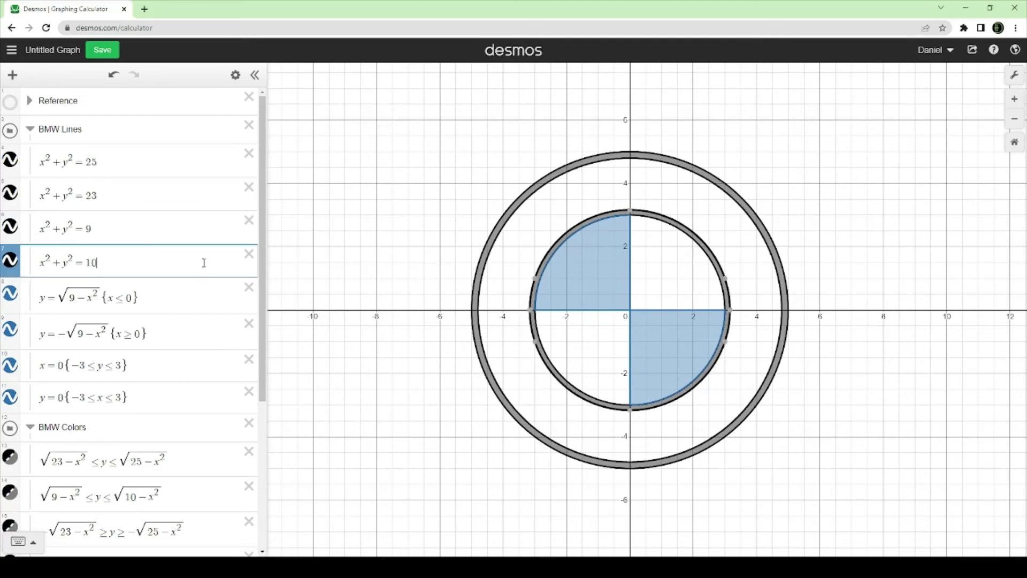
pyautogui.click(149, 193)
pyautogui.scroll(-4, 163, 364)
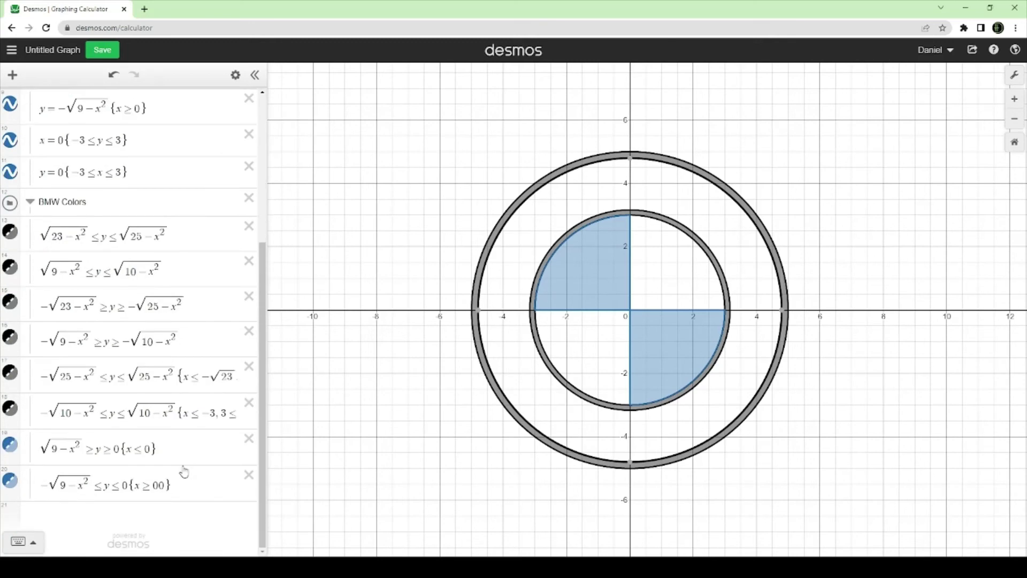
# Duplicate the inner ring's side inequality −√(10 − x²) ≤ y ≤ √(10 − x²) in BMW Colors and color the copy orange
pyautogui.click(236, 77)
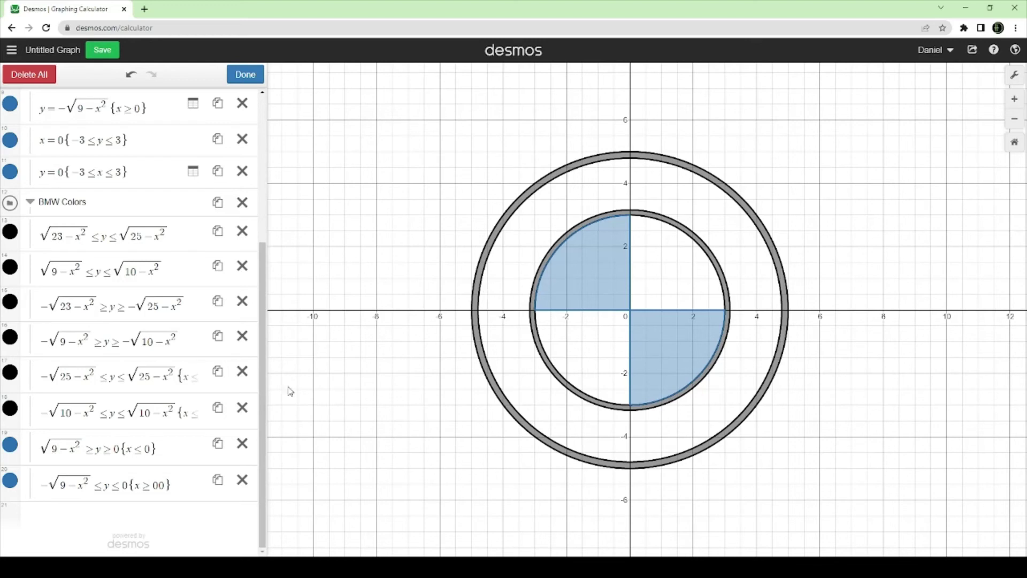
pyautogui.click(218, 408)
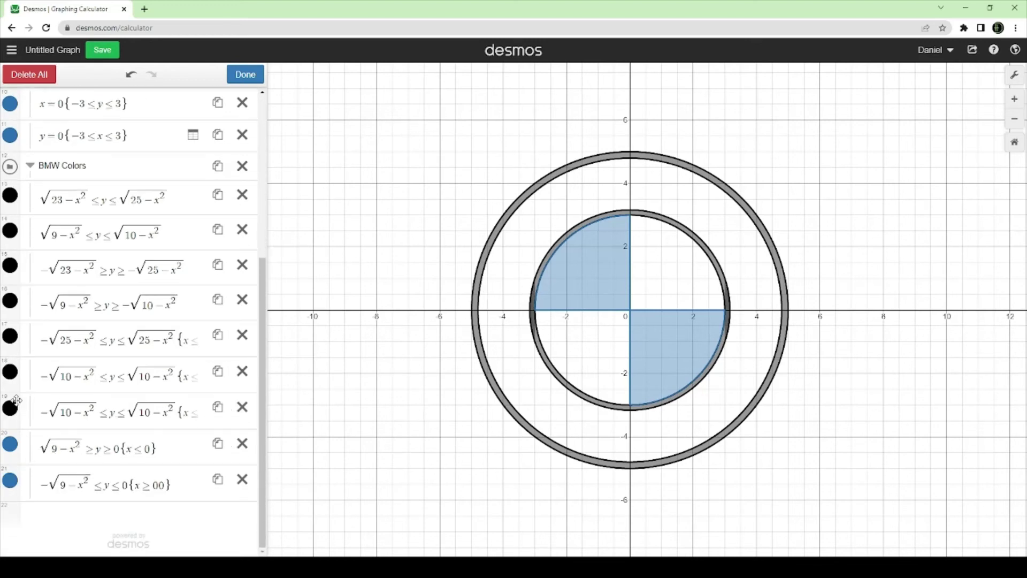
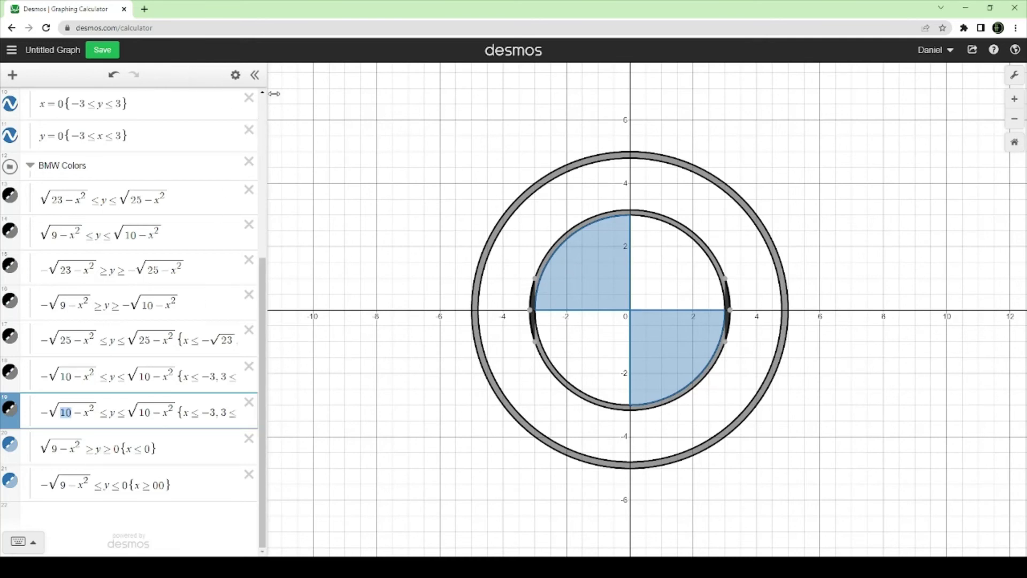
pyautogui.click(235, 74)
pyautogui.click(10, 409)
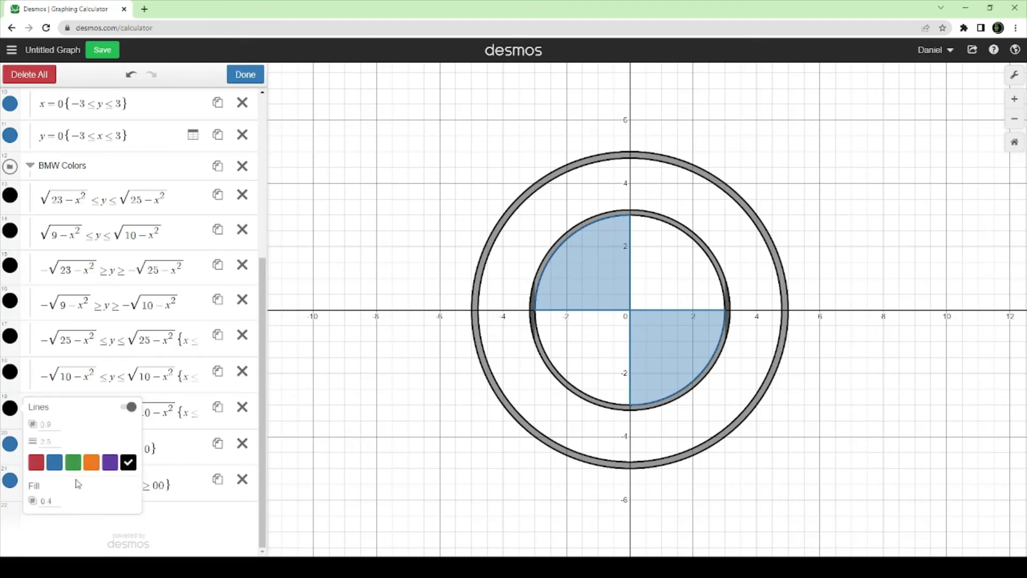
pyautogui.click(91, 462)
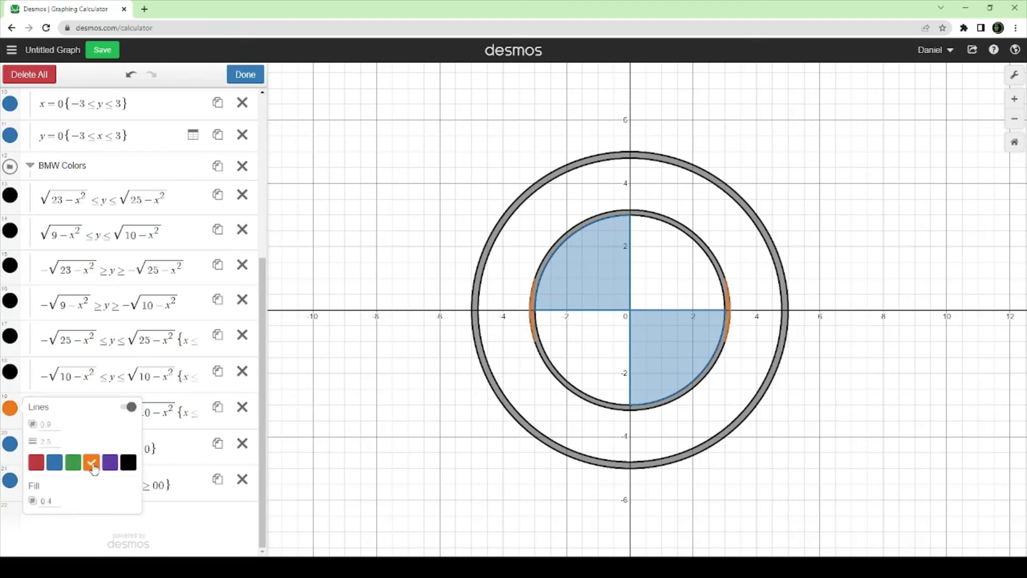
pyautogui.click(256, 78)
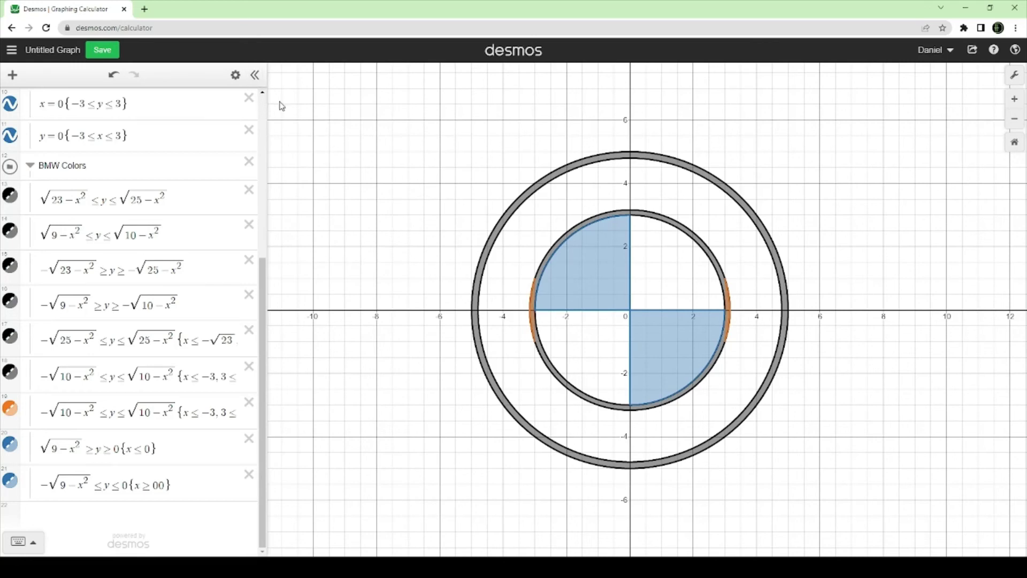
# Duplicate the lower inner ring inequality −√(9 − x²) ≥ y ≥ −√(10 − x²) and color the copy orange
pyautogui.click(238, 79)
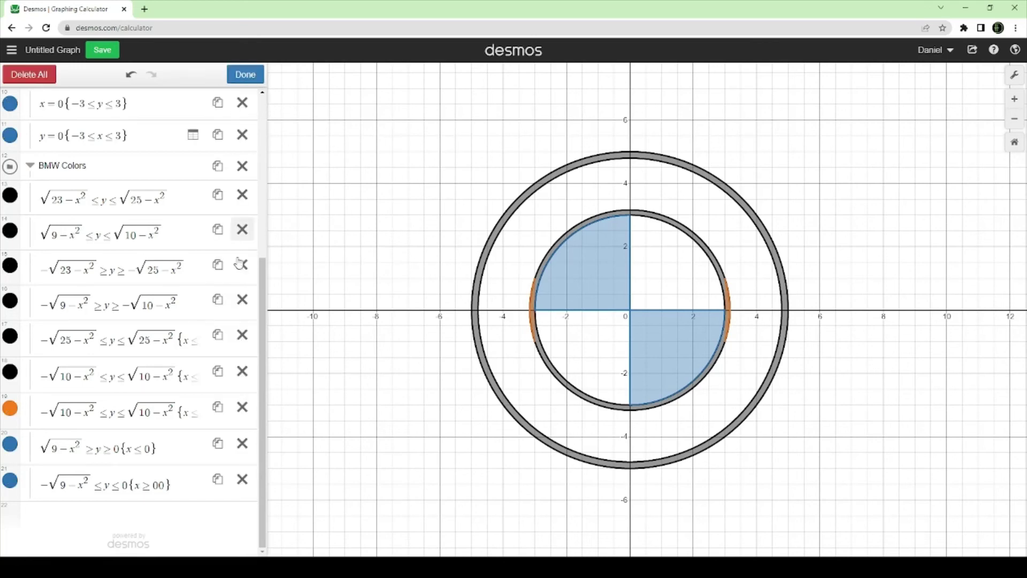
pyautogui.click(217, 300)
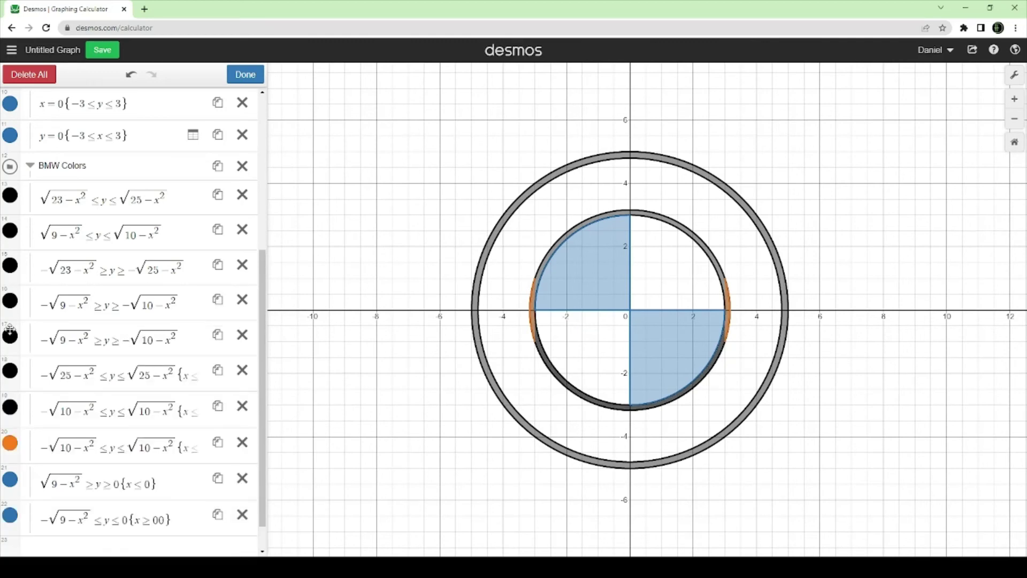
pyautogui.click(10, 336)
pyautogui.click(91, 390)
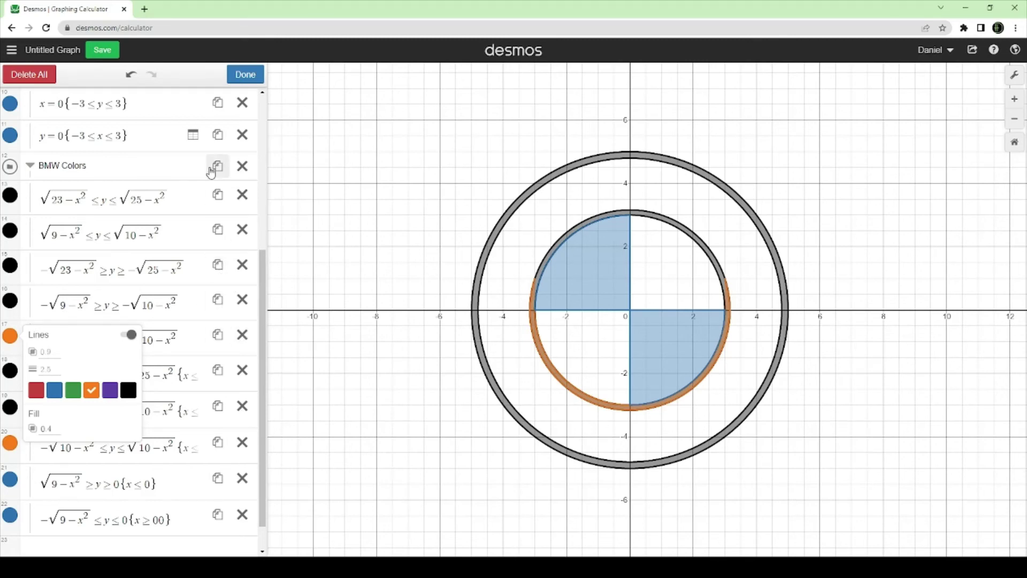
pyautogui.click(90, 299)
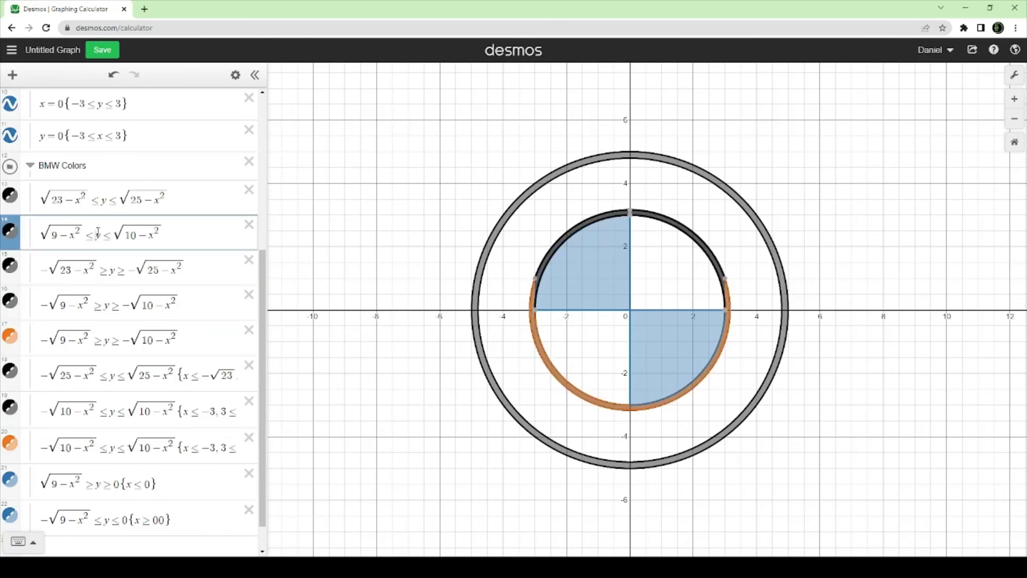
# Duplicate the upper inner ring inequality √(9 − x²) ≤ y ≤ √(10 − x²) and color the copy orange
pyautogui.click(235, 75)
pyautogui.click(217, 229)
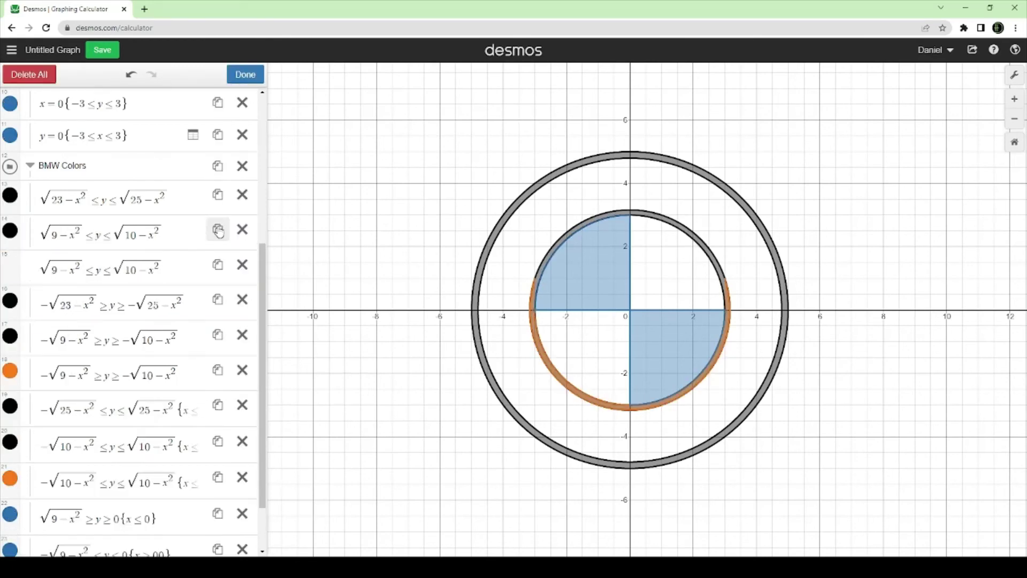
pyautogui.click(10, 266)
pyautogui.click(91, 320)
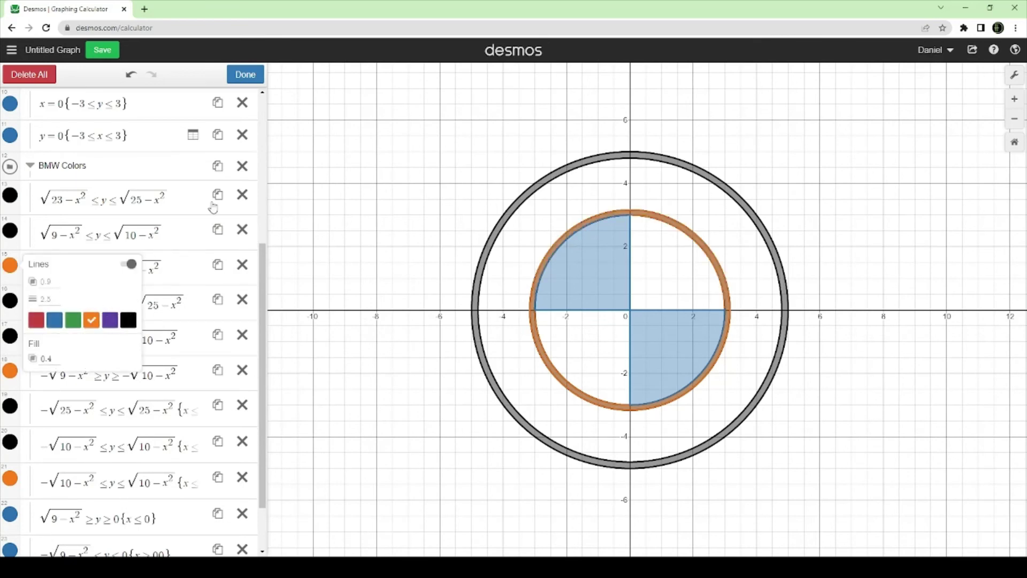
pyautogui.click(251, 82)
pyautogui.click(251, 80)
# Move the orange lower and upper ring inequalities directly above the orange side inequality, with the upper one first
pyautogui.scroll(-2, 8, 285)
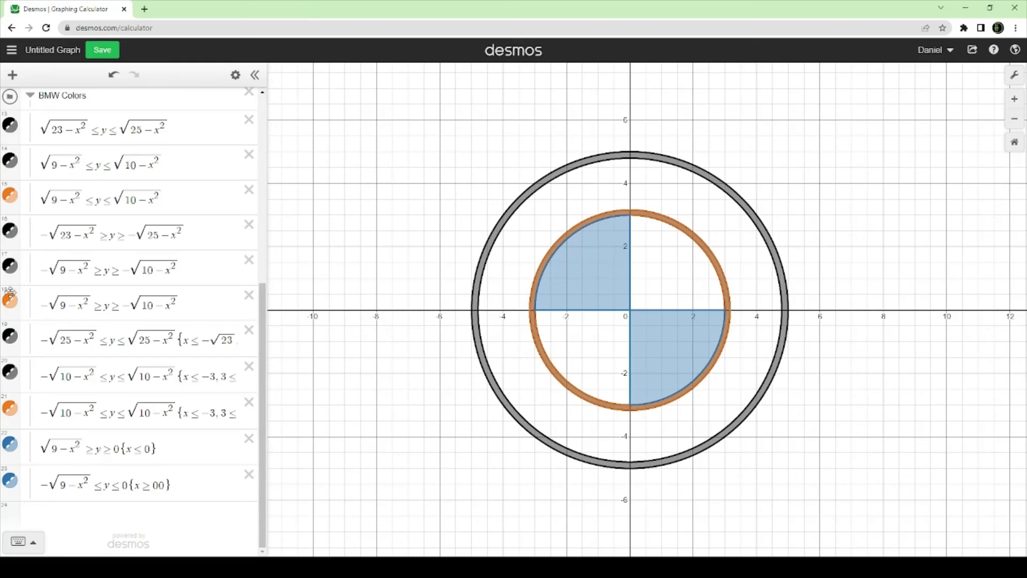
pyautogui.moveTo(11, 293); pyautogui.dragTo(17, 368)
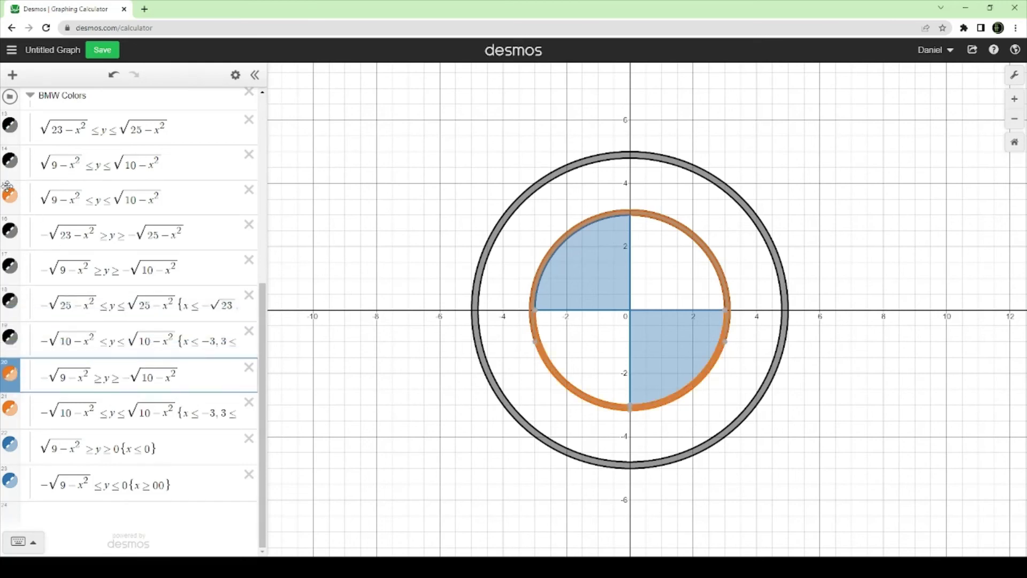
pyautogui.moveTo(16, 185); pyautogui.dragTo(19, 328)
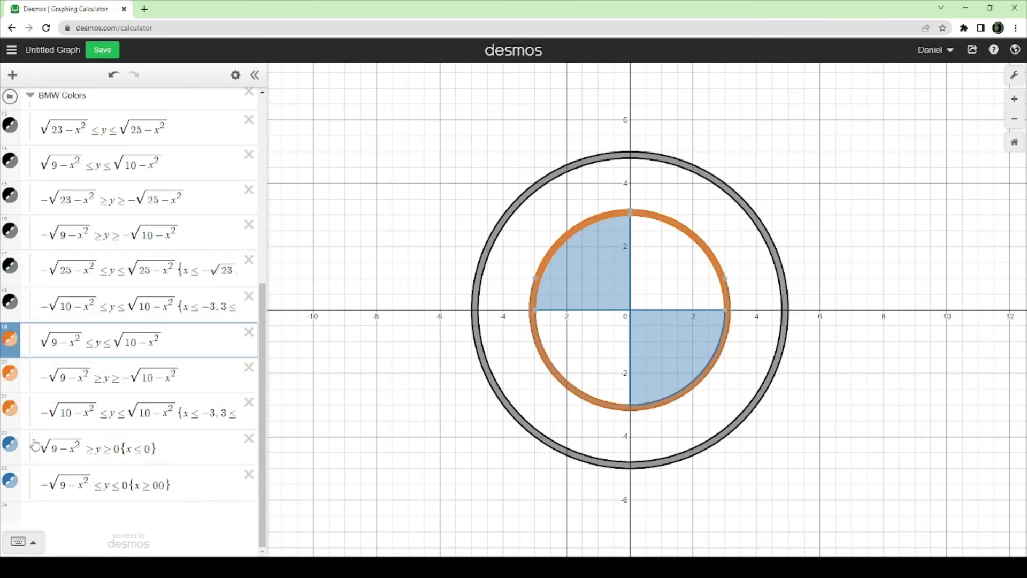
# Change the upper orange inequality in BMW Colors to √(10 − x²) ≤ y ≤ √(23 − x²)
pyautogui.click(235, 74)
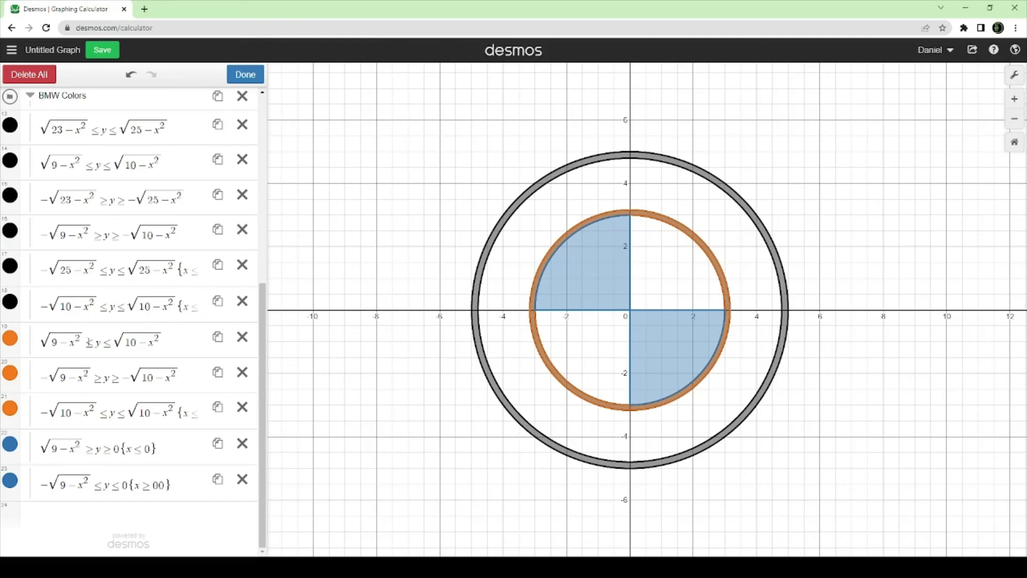
pyautogui.click(51, 343)
pyautogui.click(583, 309)
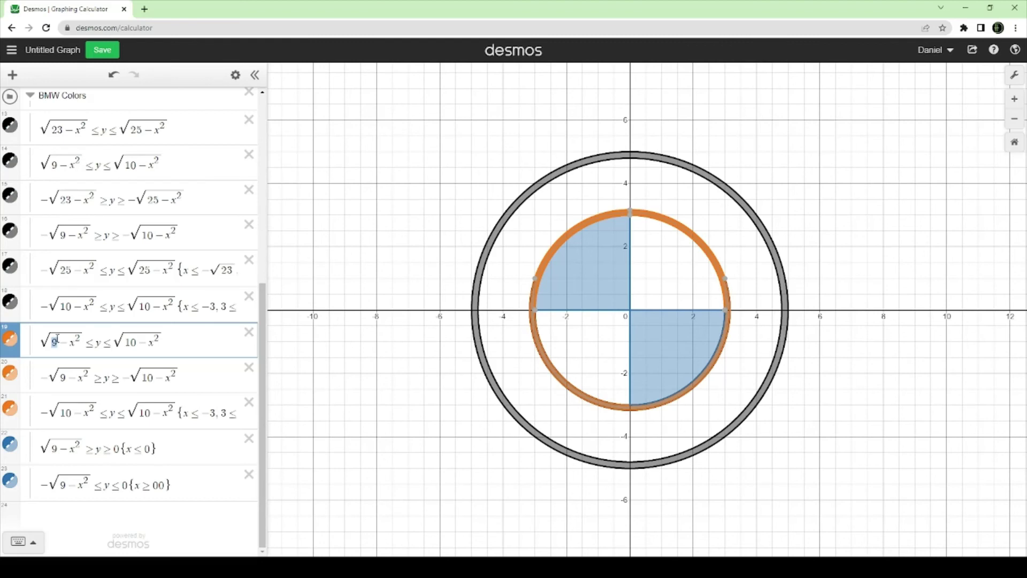
pyautogui.write('10')
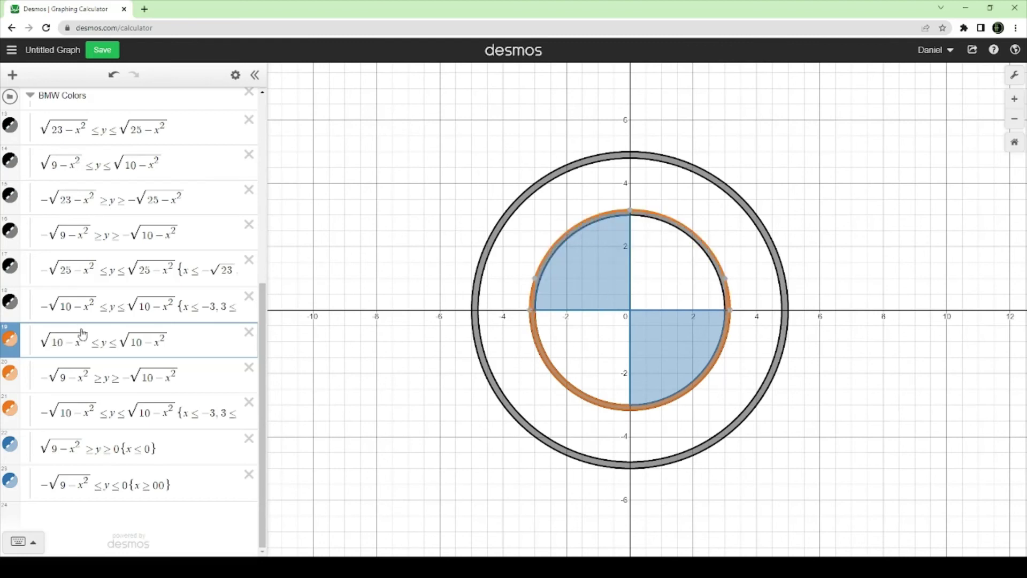
pyautogui.doubleClick(135, 342)
pyautogui.write('23')
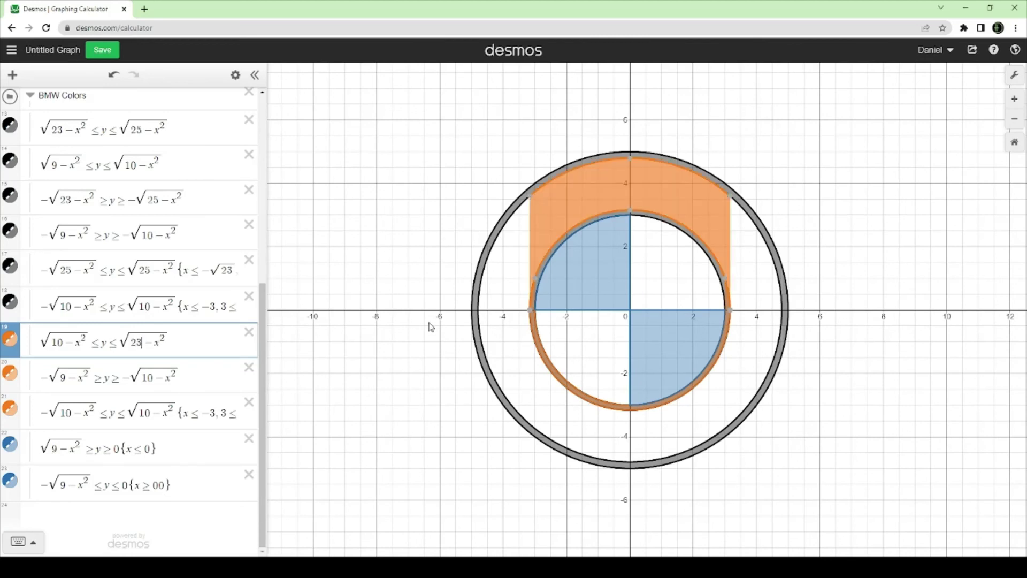
# Change the lower orange inequality to −√(10 − x²) ≥ y ≥ −√(23 − x²)
pyautogui.doubleClick(70, 377)
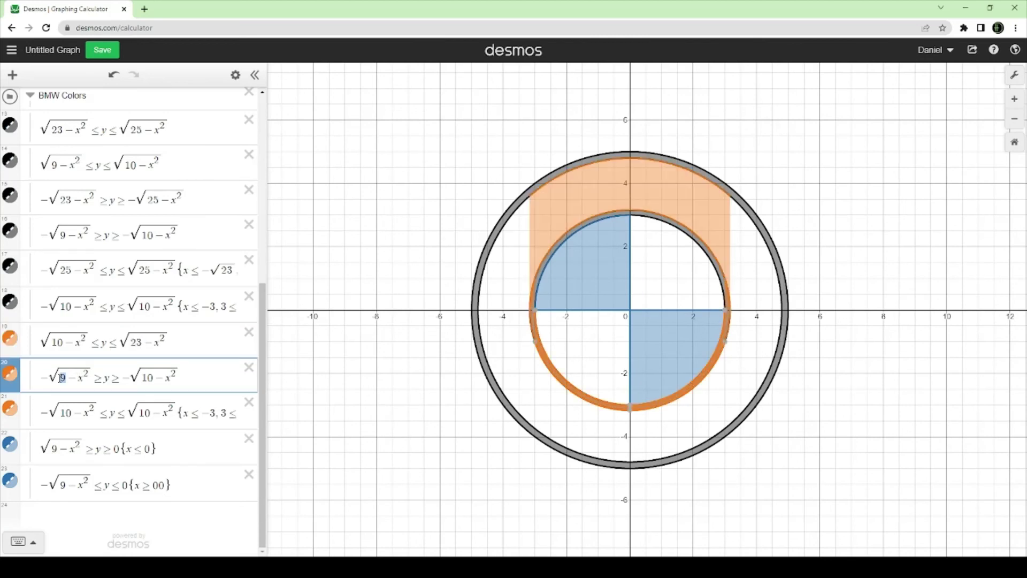
pyautogui.write('20')
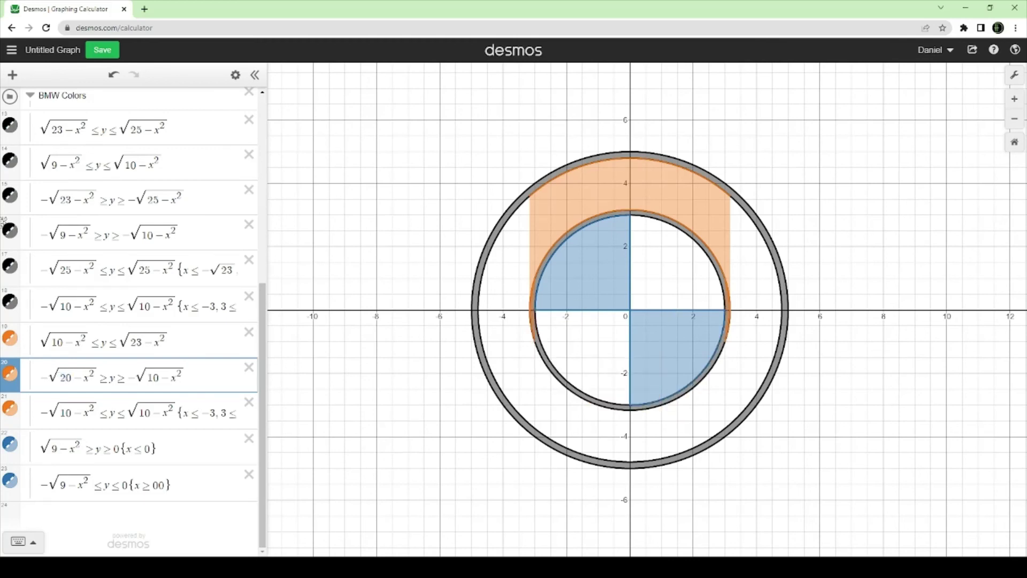
pyautogui.press('BackSpace')
pyautogui.press('BackSpace')
pyautogui.write('10')
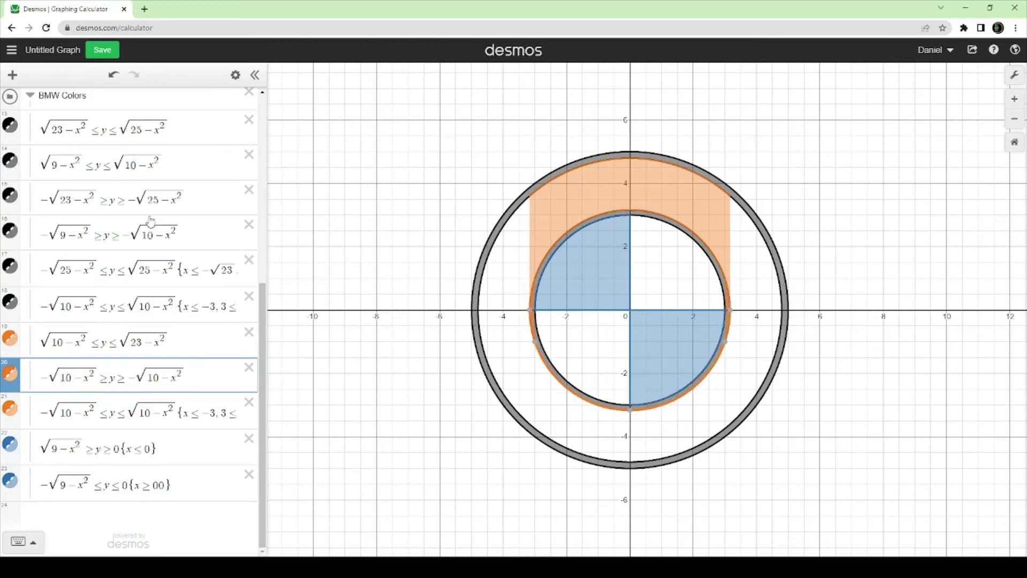
pyautogui.doubleClick(153, 378)
pyautogui.write('23')
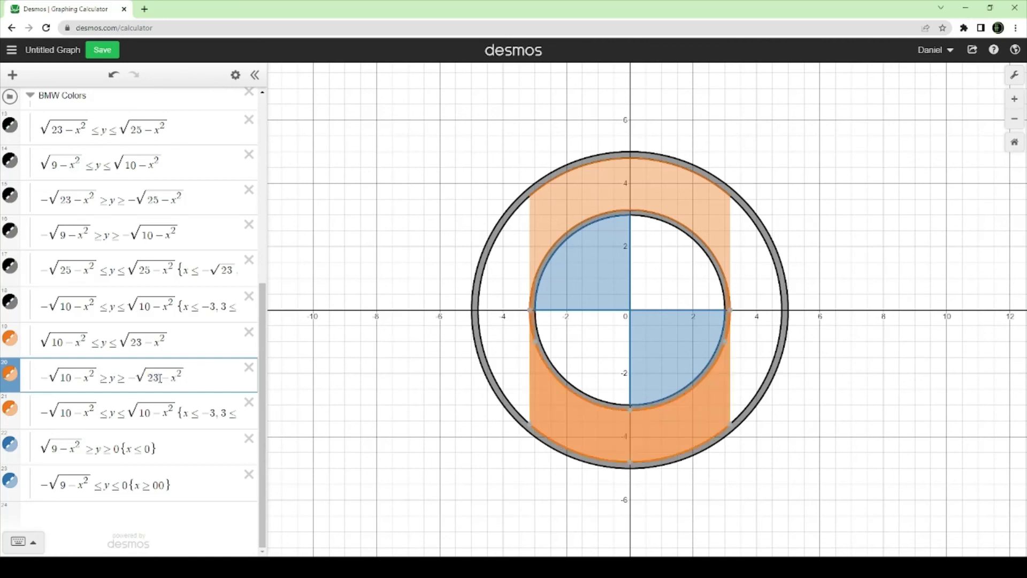
# Change the bounds of the orange side inequality to −√(23 − x²) ≤ y ≤ √(23 − x²)
pyautogui.doubleClick(65, 413)
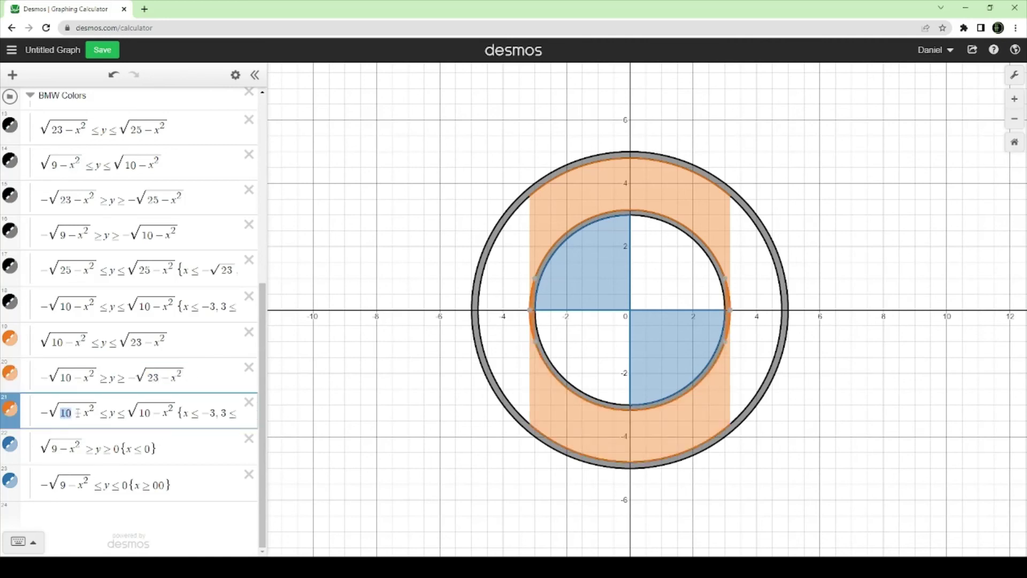
pyautogui.write('23')
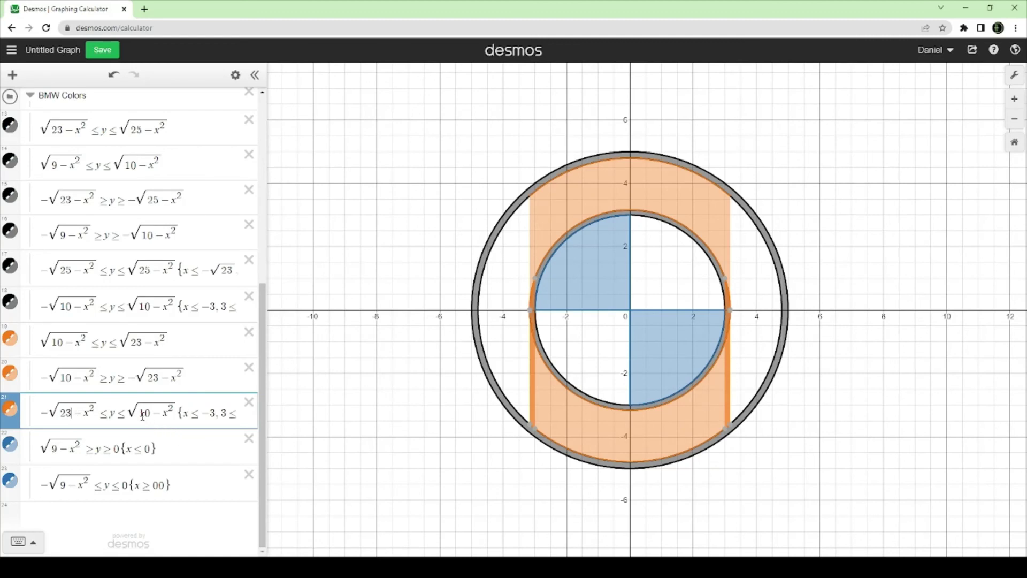
pyautogui.doubleClick(145, 413)
pyautogui.write('23')
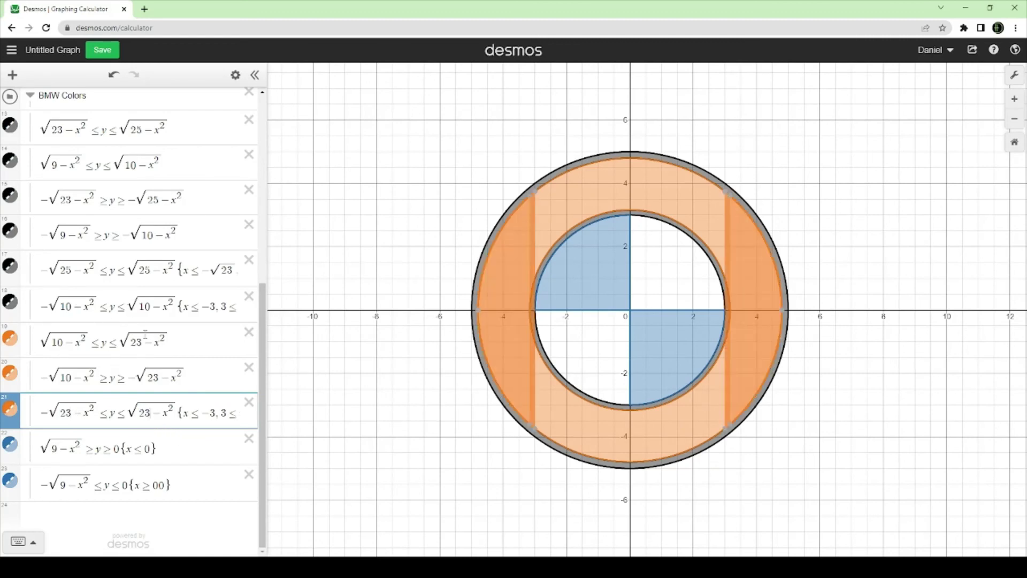
# Set the orange side inequality's domain restriction to {x ≤ −√10, √10 ≤ x}
pyautogui.moveTo(159, 420); pyautogui.dragTo(166, 426)
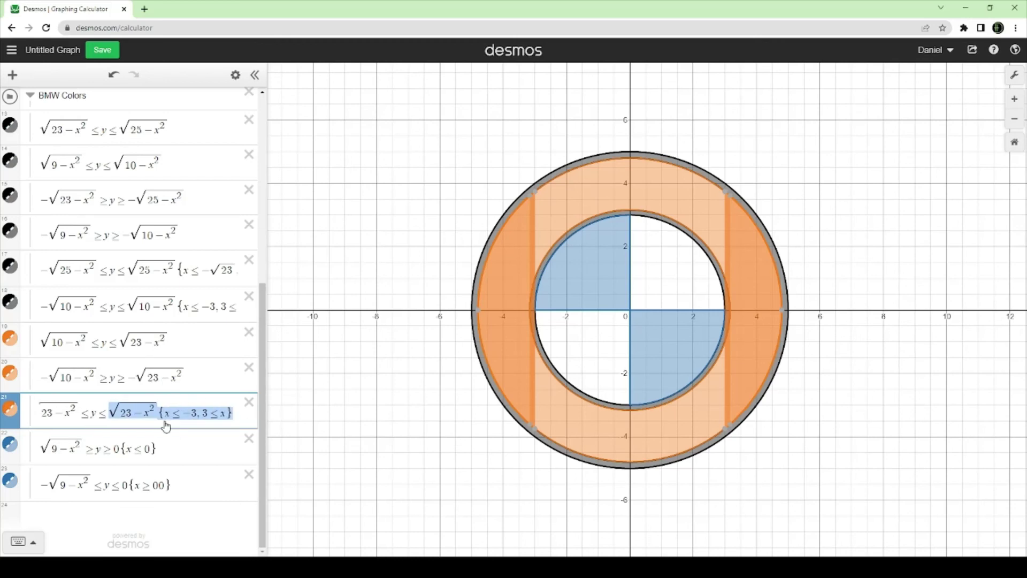
pyautogui.click(187, 417)
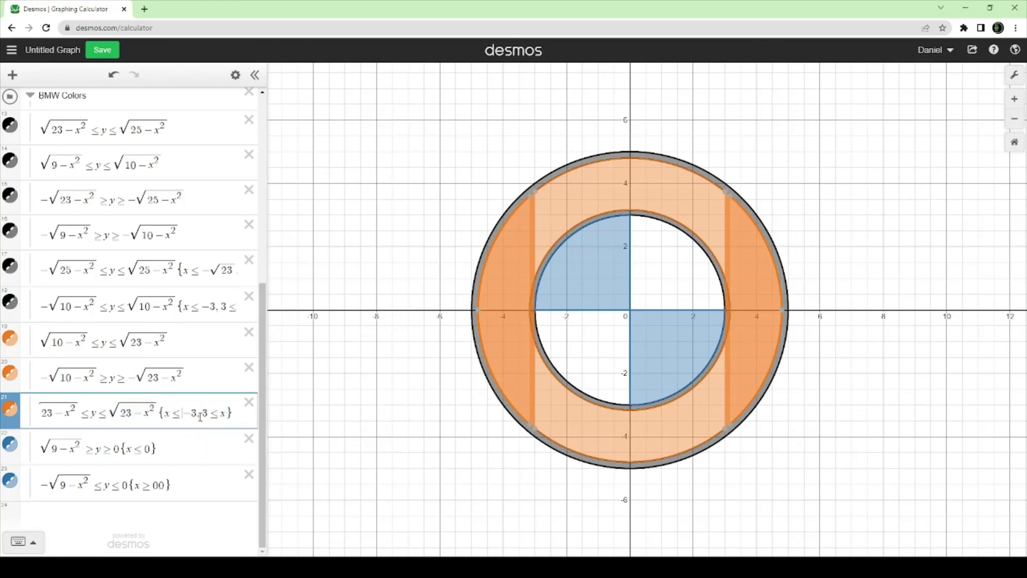
pyautogui.moveTo(180, 417); pyautogui.dragTo(197, 417)
pyautogui.write('-sqrt10')
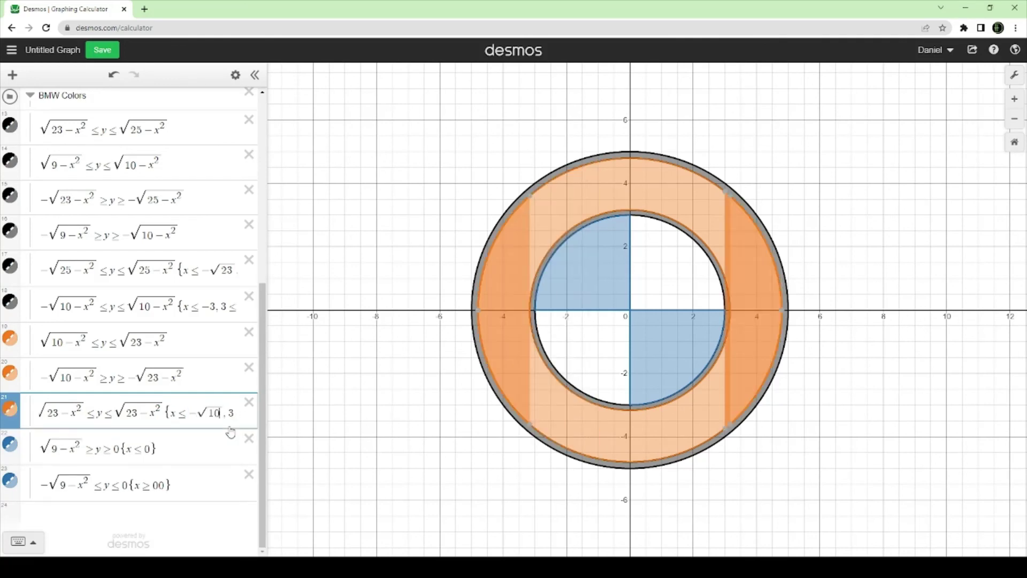
pyautogui.moveTo(233, 417); pyautogui.dragTo(349, 431)
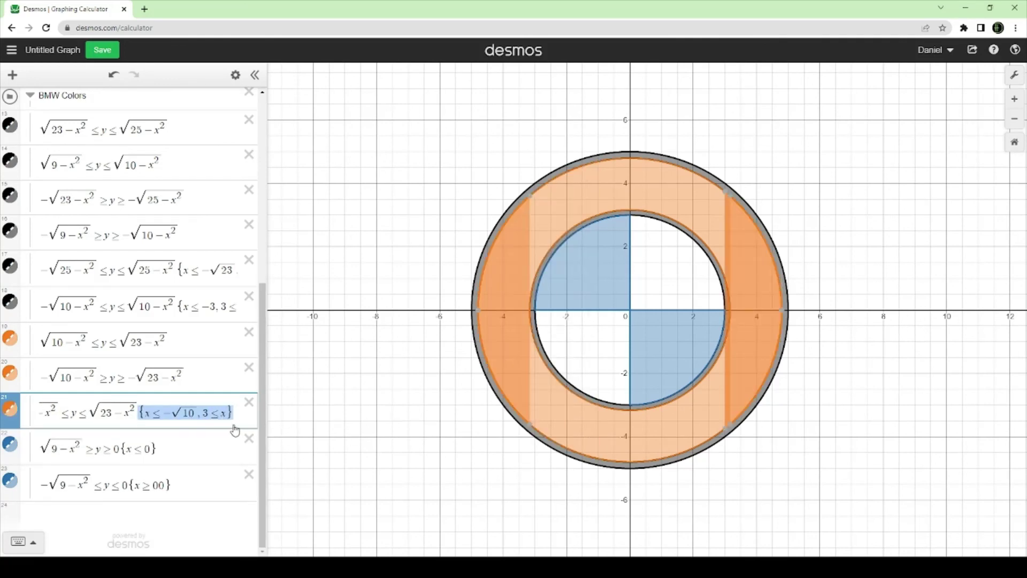
pyautogui.doubleClick(208, 415)
pyautogui.write('sqrt10')
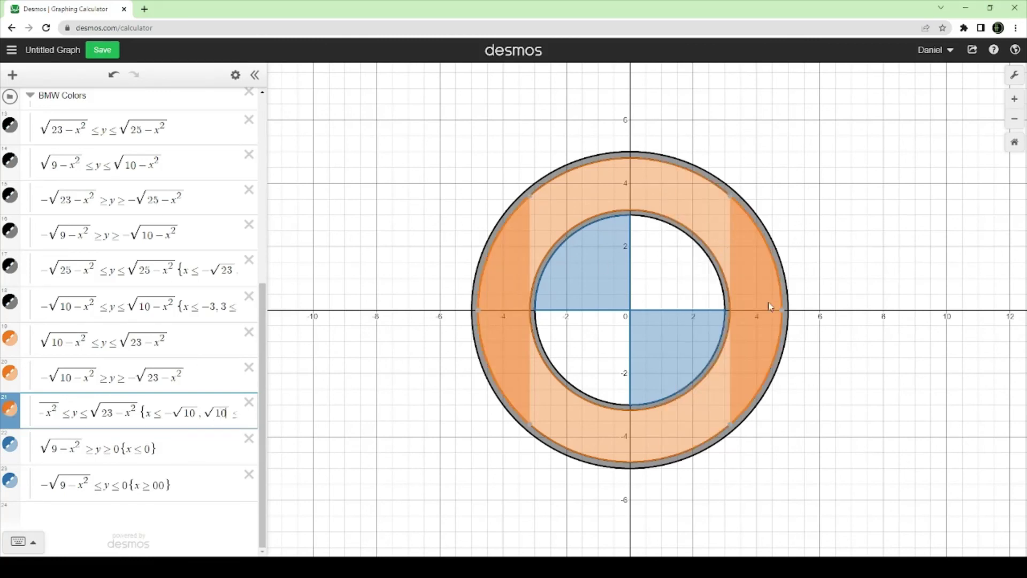
# Recolor the upper, side and lower orange inequalities between the two rings black
pyautogui.click(235, 75)
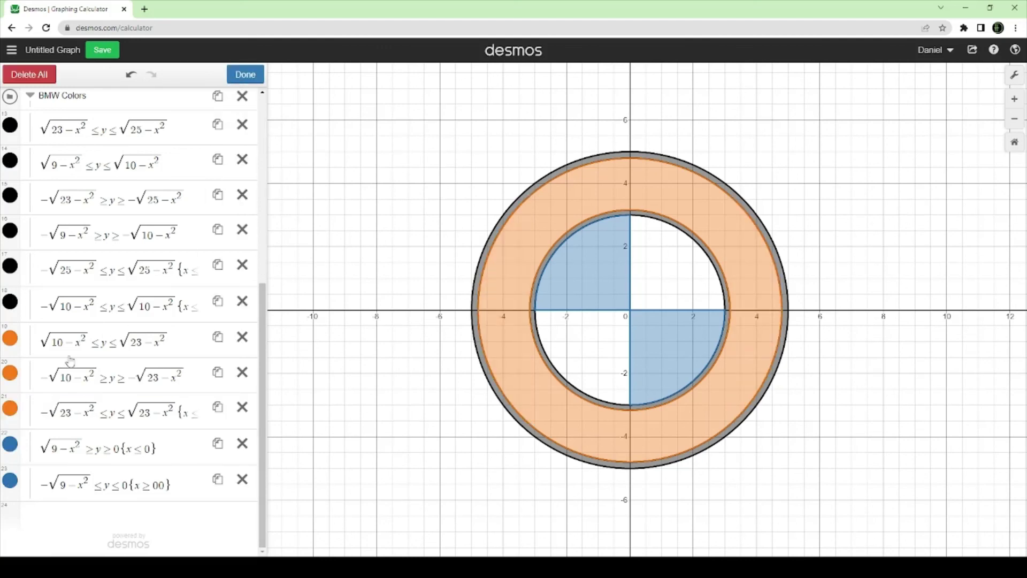
pyautogui.click(12, 339)
pyautogui.click(129, 394)
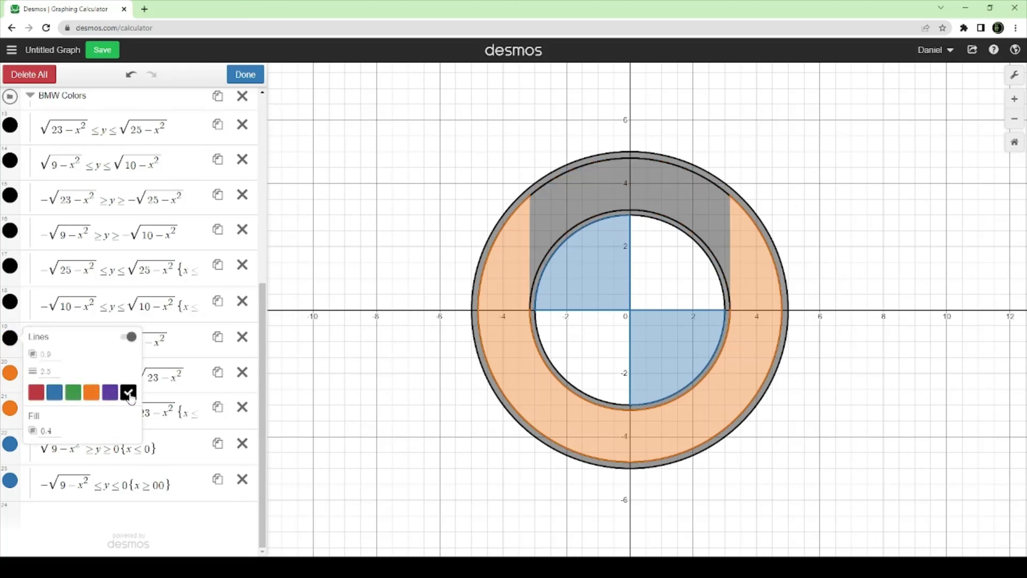
pyautogui.click(11, 409)
pyautogui.click(128, 463)
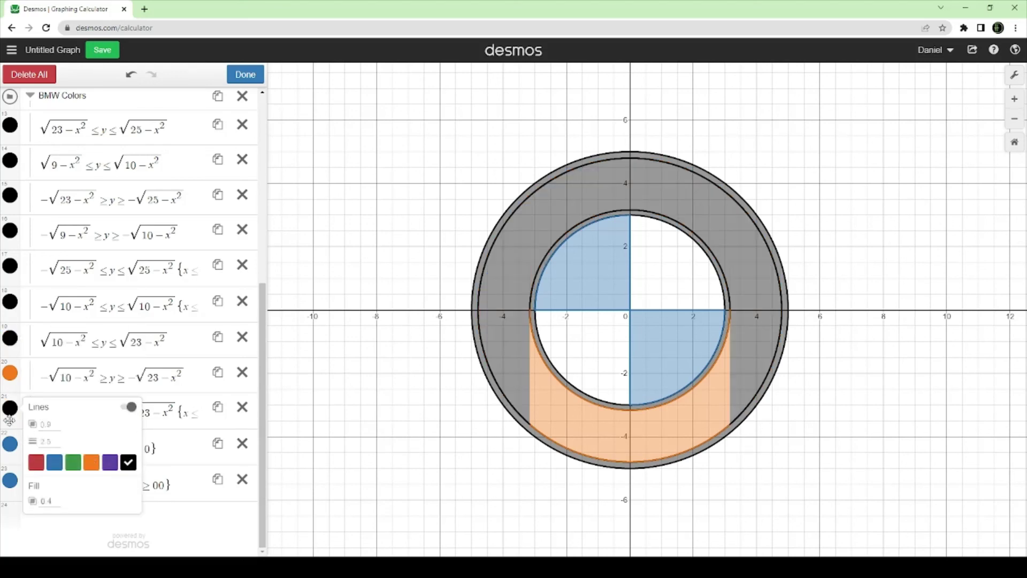
pyautogui.click(10, 373)
pyautogui.click(129, 428)
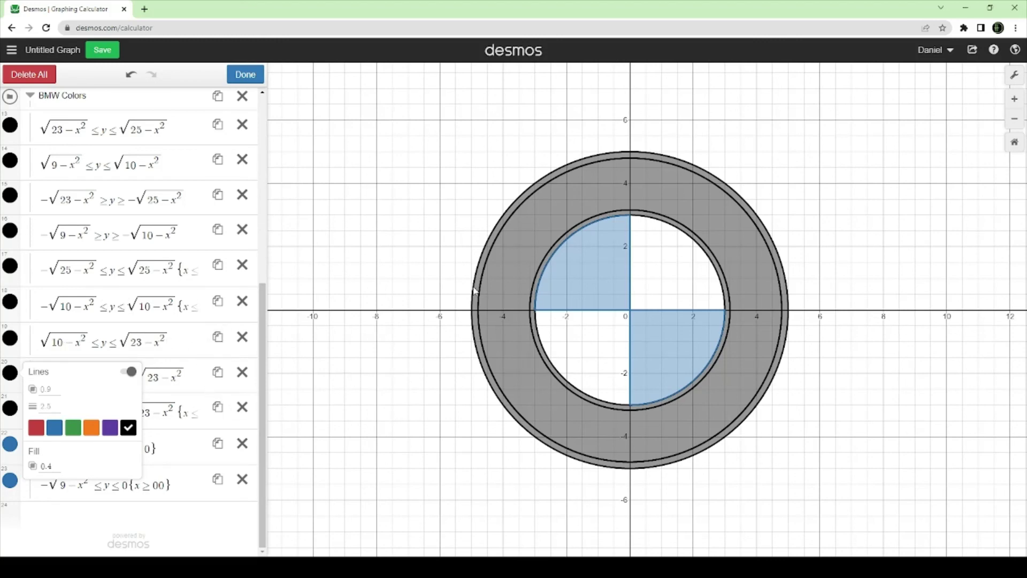
# Duplicate each of the upper, lower and side black inequalities between the two rings twice to darken the band's shading
pyautogui.click(219, 338)
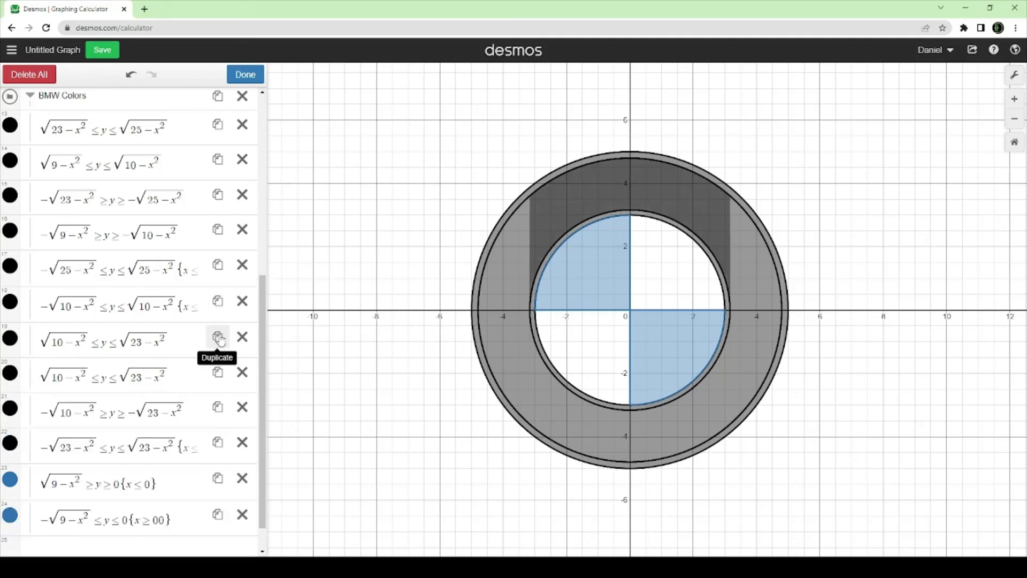
pyautogui.click(218, 373)
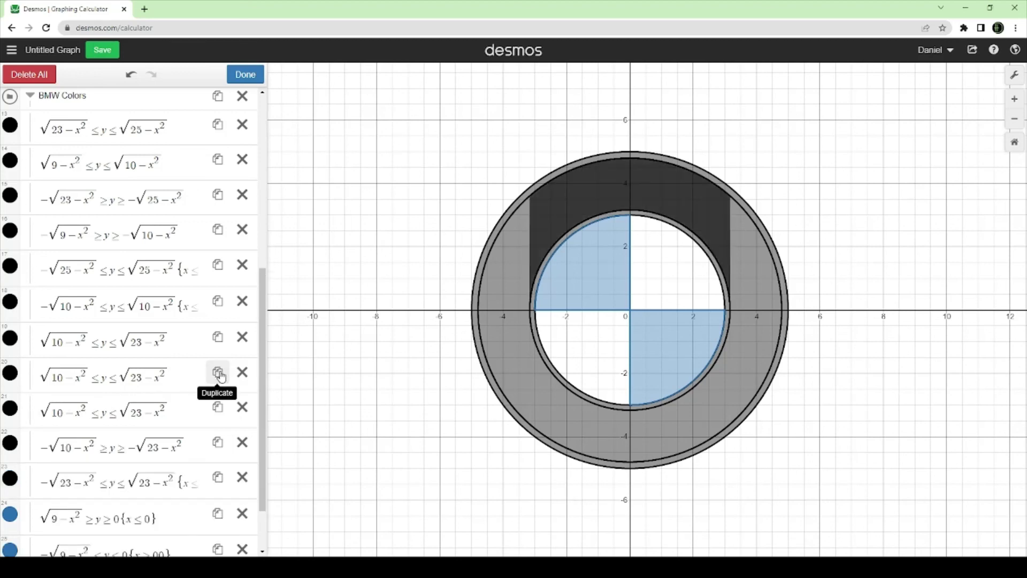
pyautogui.scroll(-2, 220, 376)
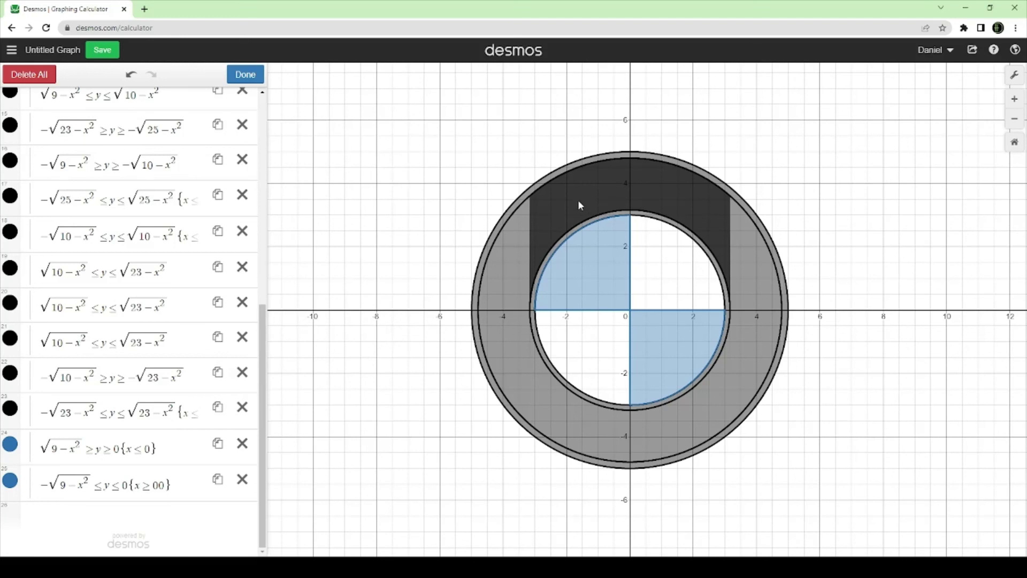
pyautogui.click(218, 372)
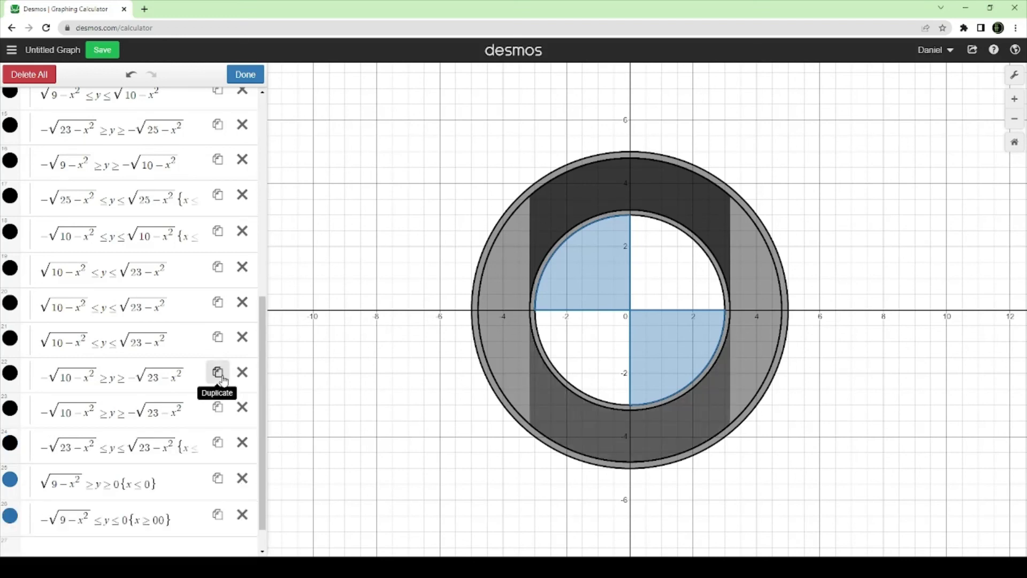
pyautogui.click(218, 372)
pyautogui.scroll(-1, 211, 374)
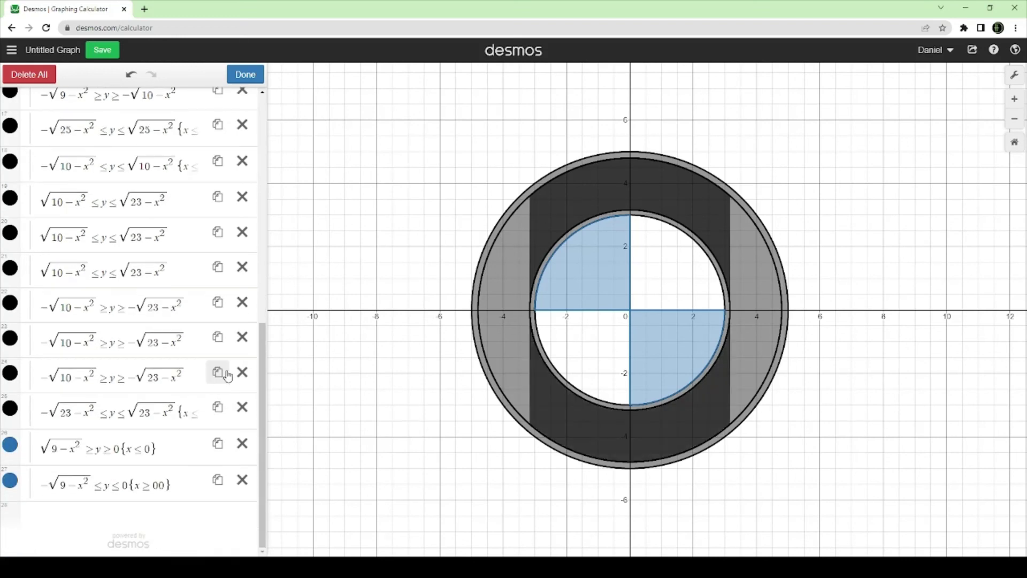
pyautogui.click(220, 408)
pyautogui.click(219, 408)
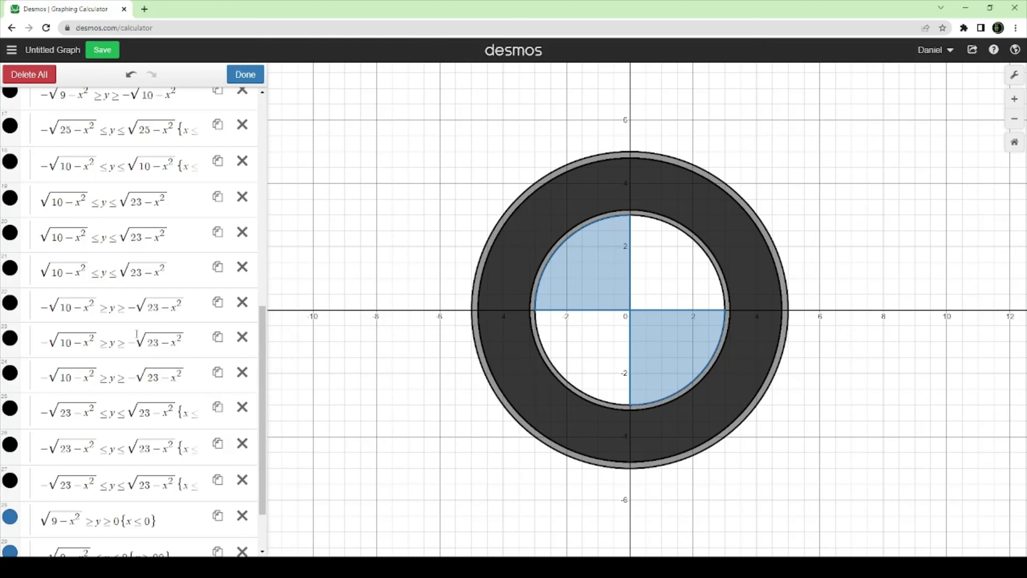
pyautogui.scroll(-2, 136, 334)
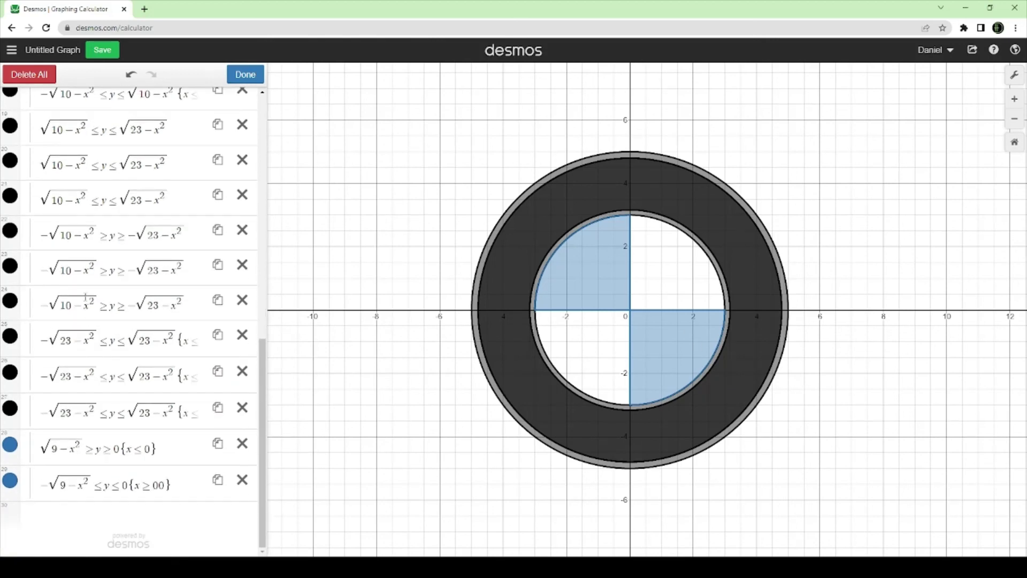